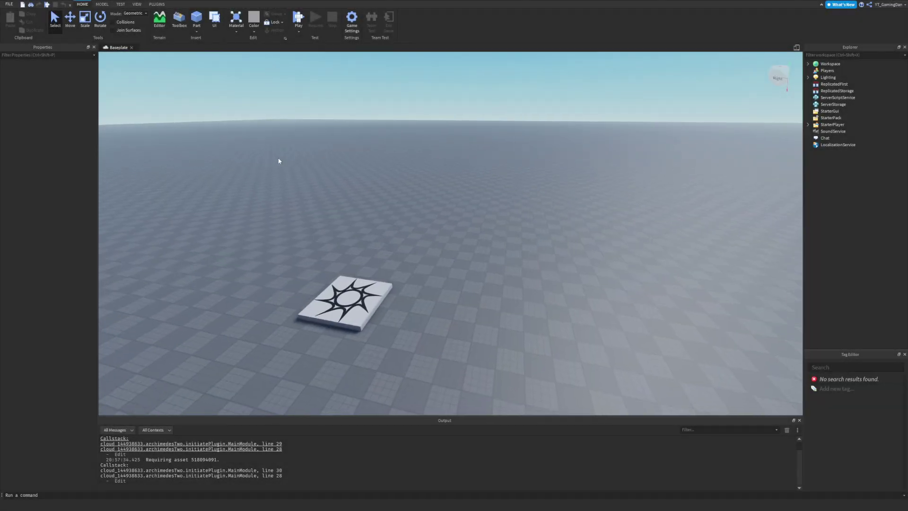
scroll(278, 161, up, 8)
scroll(278, 161, down, 8)
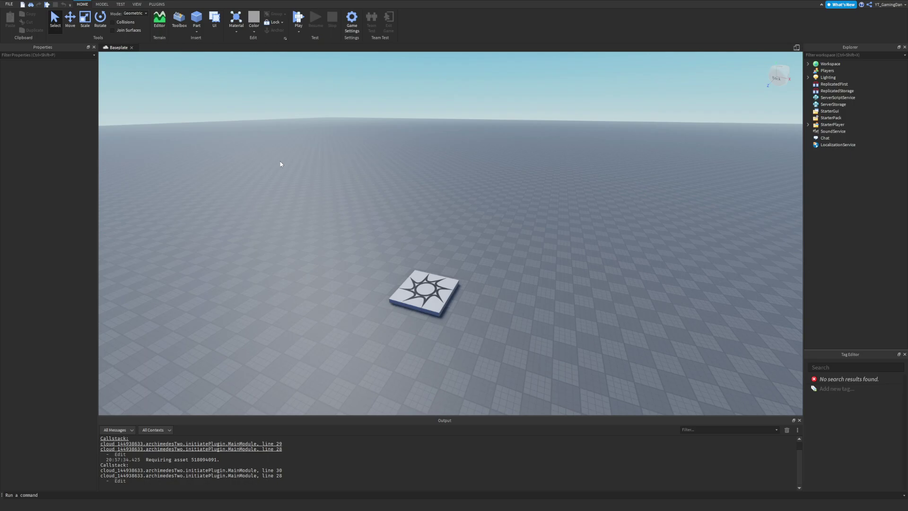
key(w)
right_drag(399, 208, 399, 208)
key(s)
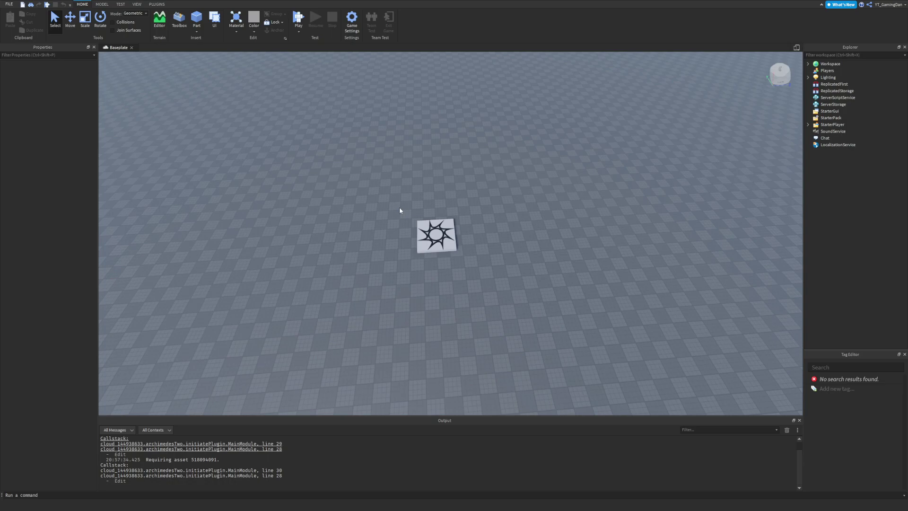
key(w)
right_drag(399, 207, 404, 211)
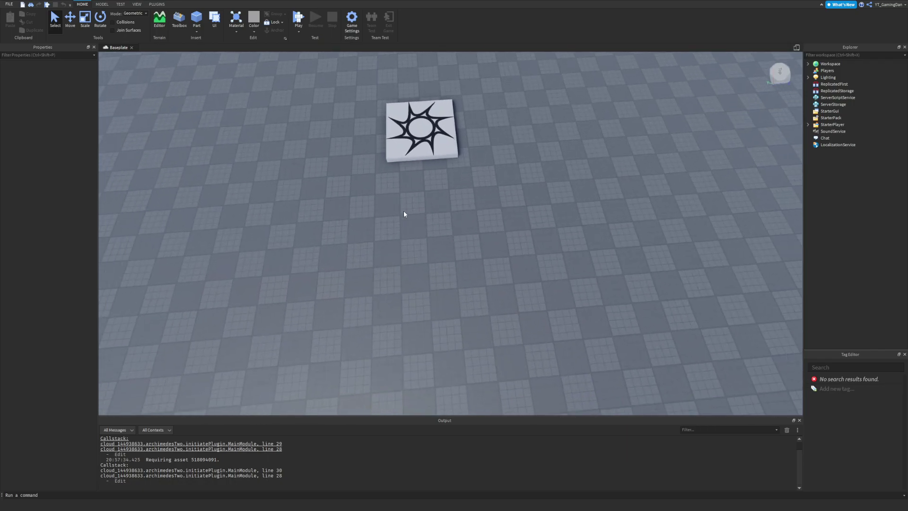
scroll(404, 210, down, 5)
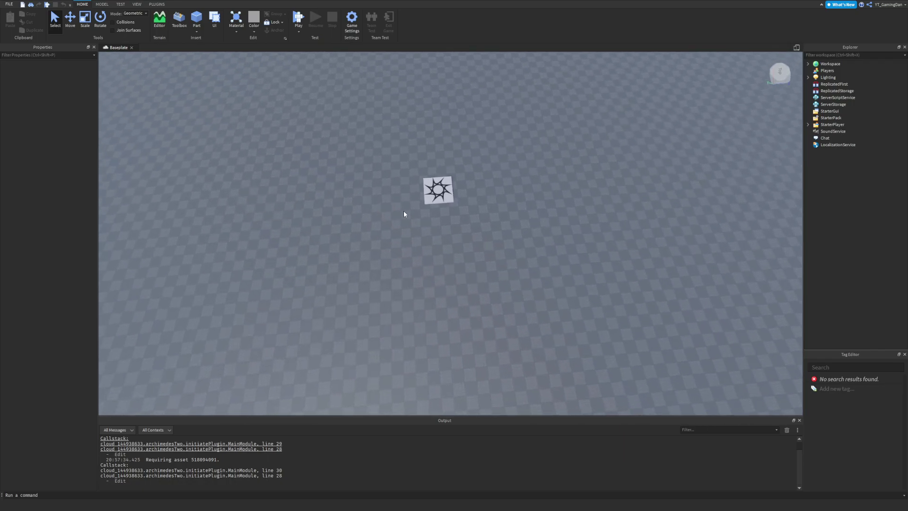
key(w)
right_drag(404, 211, 401, 215)
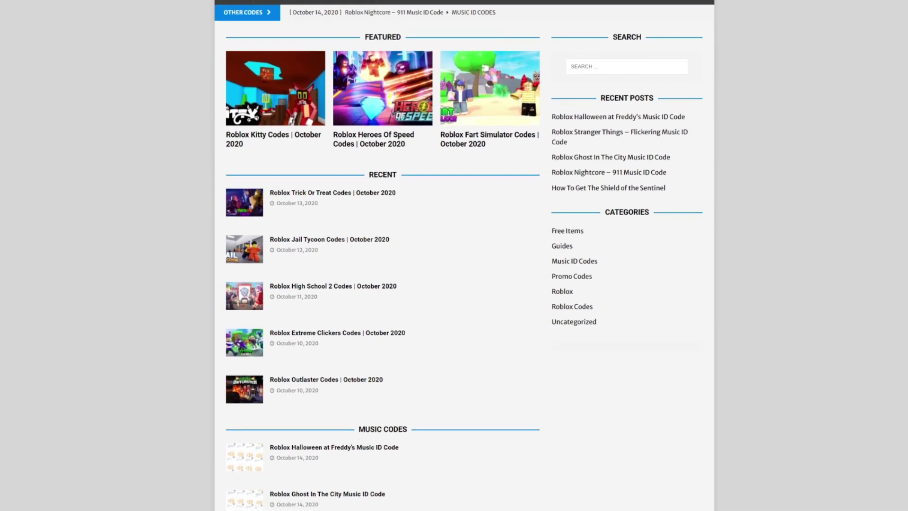
mouse_move(279, 18)
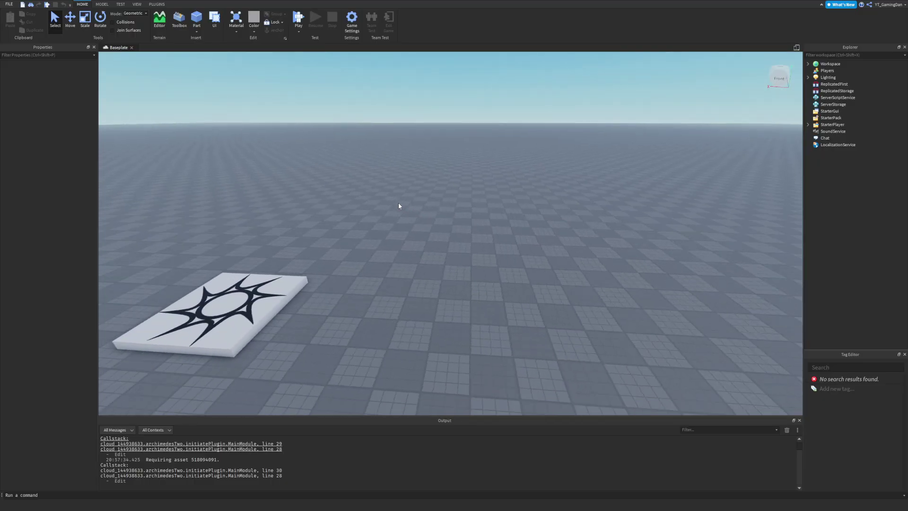
key(a)
right_drag(402, 204, 455, 214)
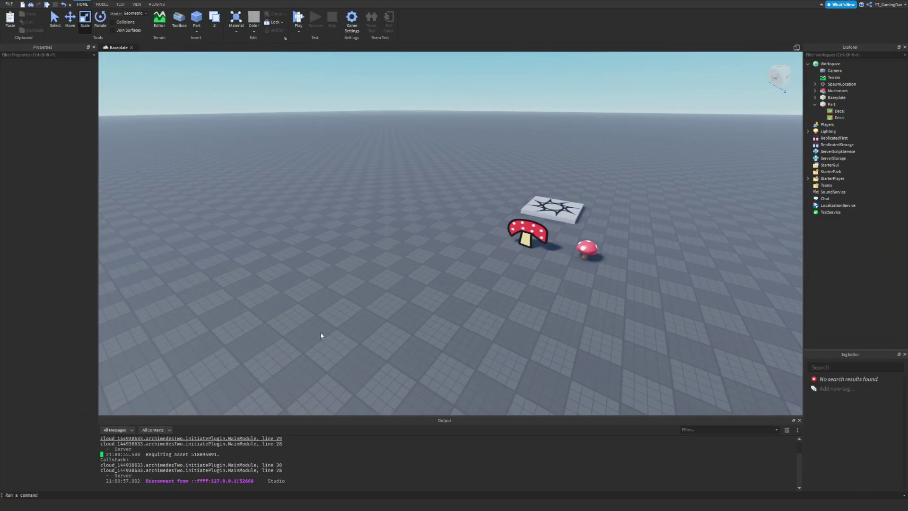
Step: Examine the flat mushroom decal part and the 3D mushroom model beside it from several angles and distances
right_drag(367, 313, 470, 287)
key(w)
key(d)
key(a)
key(w)
key(a)
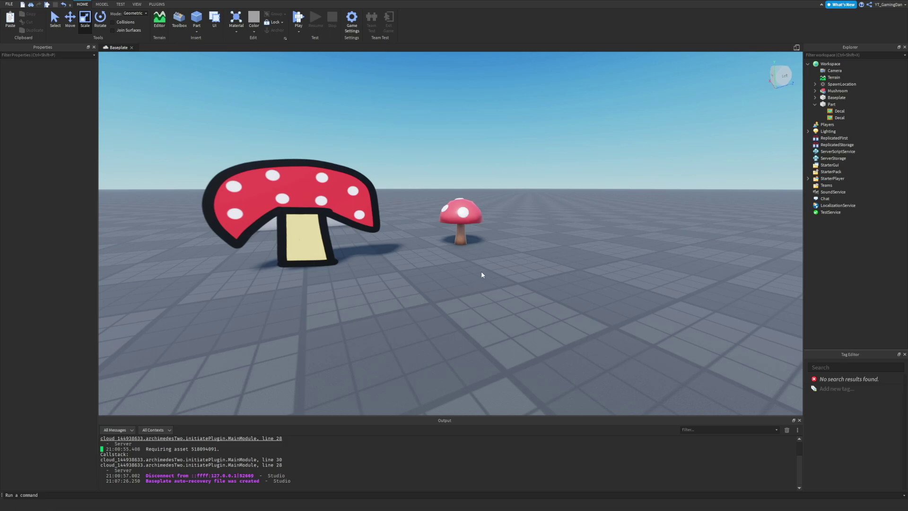
key(a)
right_drag(481, 271, 521, 279)
key(d)
key(s)
key(a)
key(w)
key(a)
key(s)
key(a)
key(w)
key(s)
key(s)
key(w)
key(a)
key(a)
right_drag(573, 258, 573, 258)
key(d)
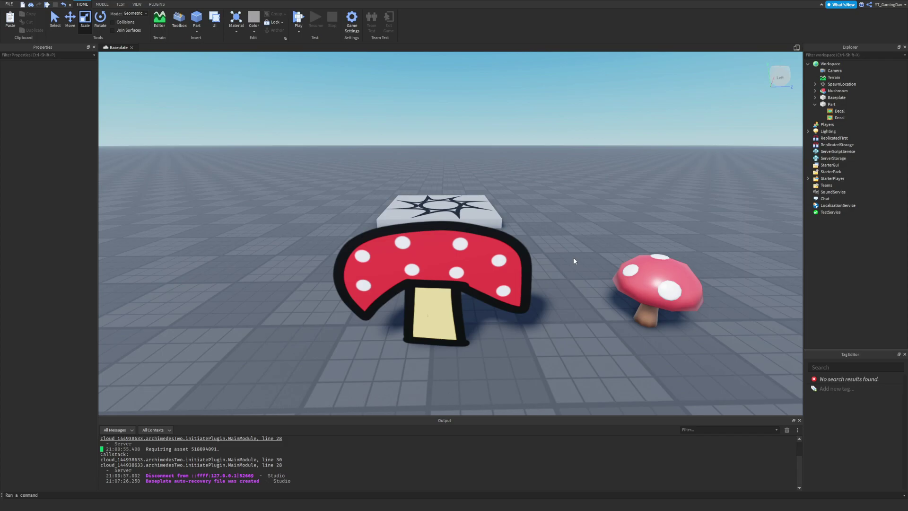
key(s)
right_drag(574, 259, 573, 260)
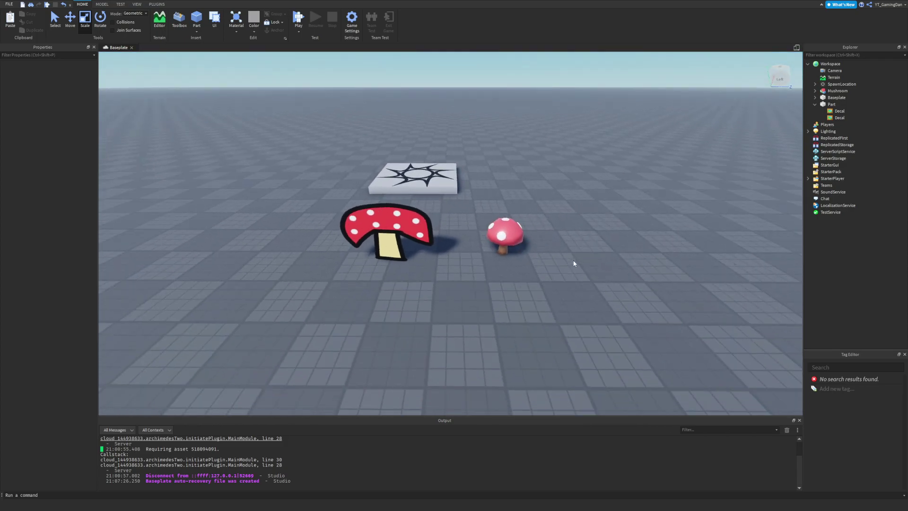
Step: Move the flat mushroom decal part across the baseplate away from the spawn location, and deselect it
key(w)
key(d)
key(a)
right_drag(378, 247, 379, 247)
drag(444, 269, 412, 334)
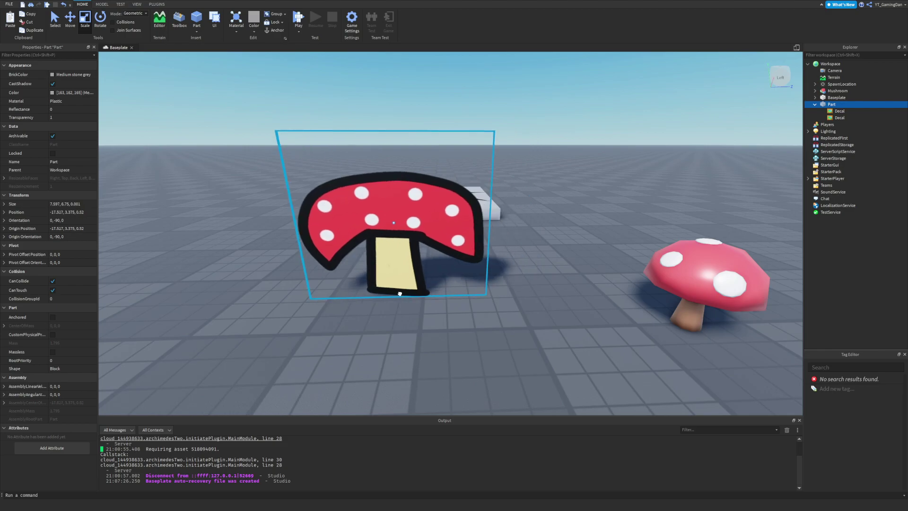
click(540, 324)
Step: Select the 3D mushroom model, inspect its cap and spots up close, and deselect it
scroll(540, 324, down, 3)
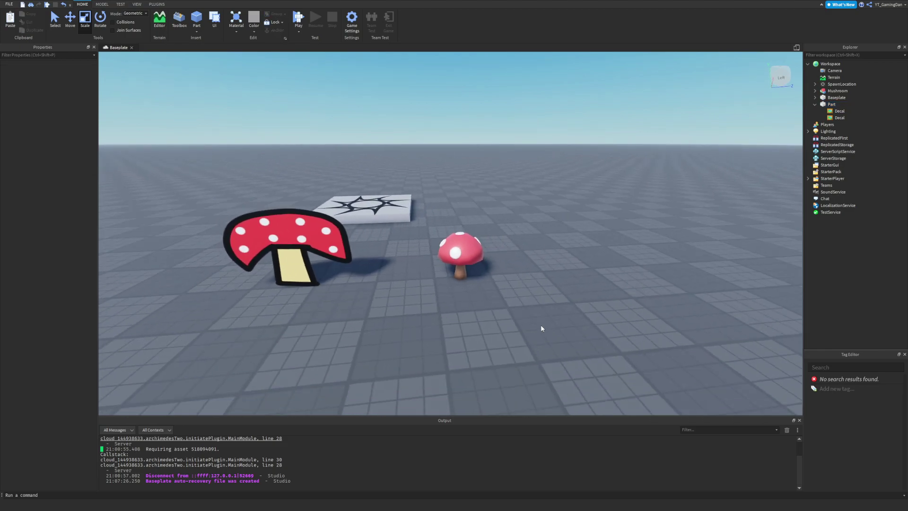
scroll(540, 325, up, 3)
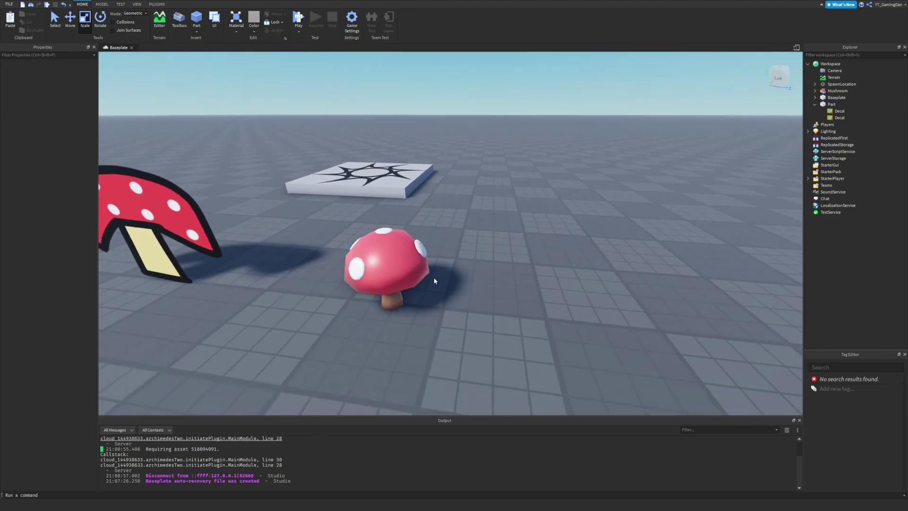
click(434, 281)
scroll(473, 283, up, 5)
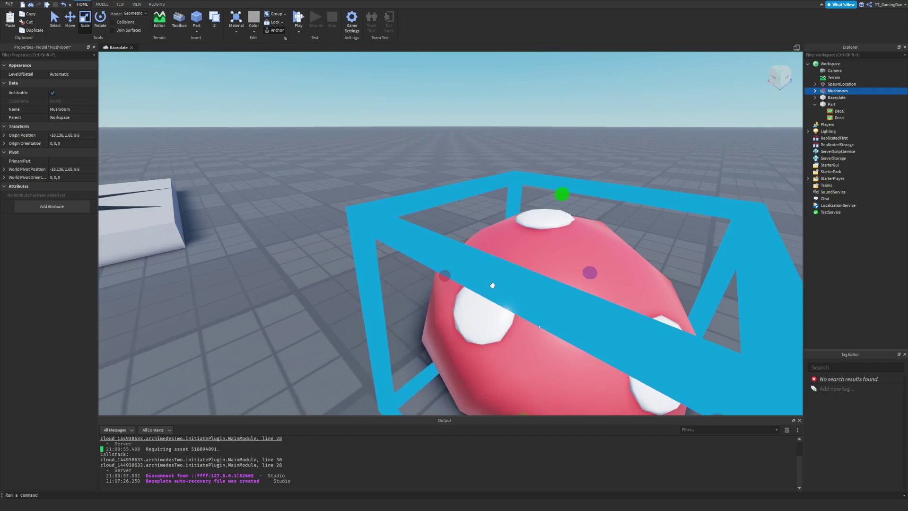
right_drag(492, 285, 492, 286)
key(s)
key(w)
key(s)
key(w)
key(s)
scroll(491, 285, up, 3)
scroll(492, 285, down, 6)
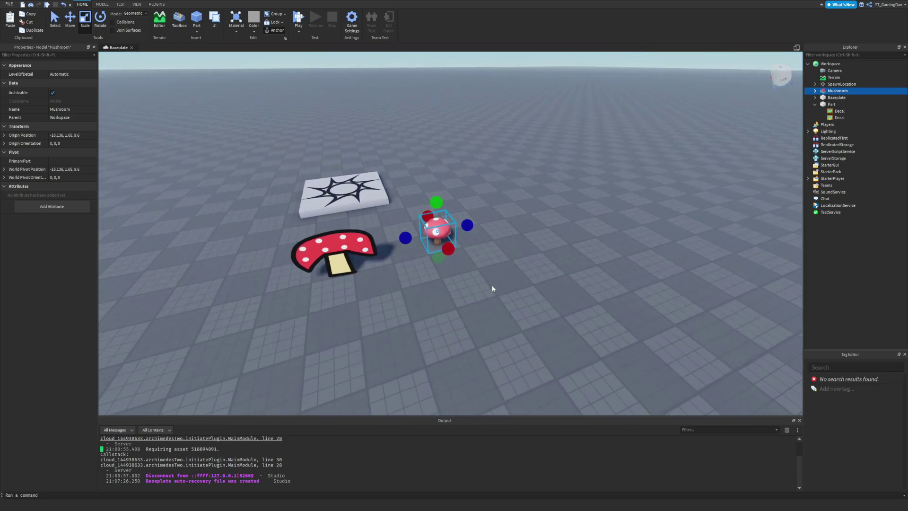
click(491, 285)
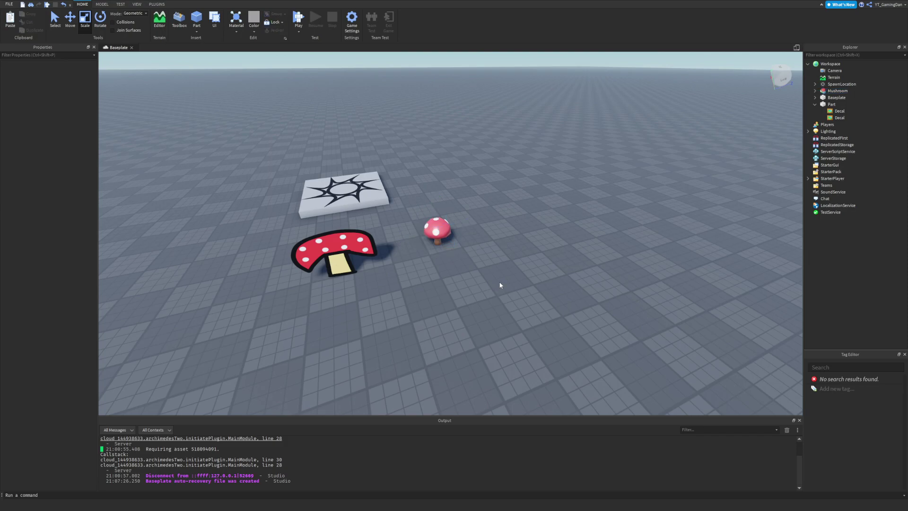
Step: Reposition the flat mushroom decal part in front of the spawn location, farther from the 3D mushroom, and deselect it
key(w)
right_drag(495, 283, 495, 282)
key(d)
key(s)
key(w)
key(a)
key(d)
key(a)
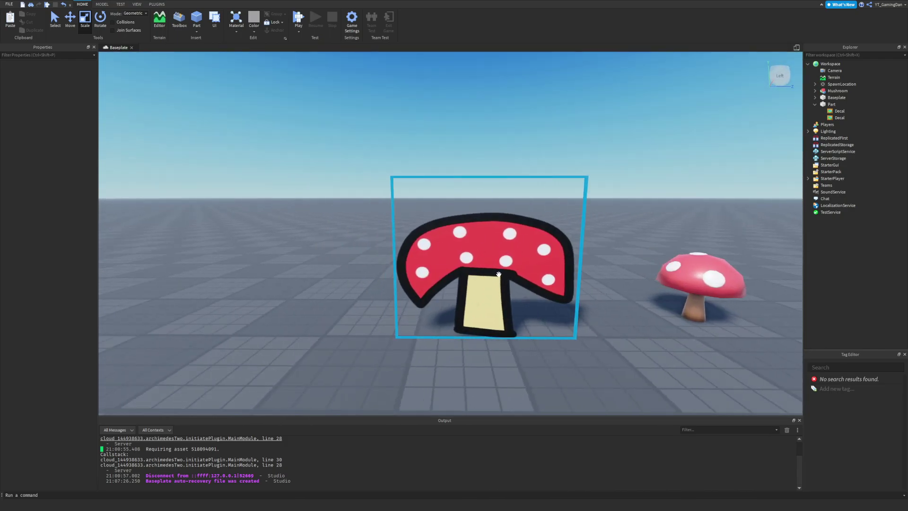
drag(499, 275, 385, 290)
click(547, 327)
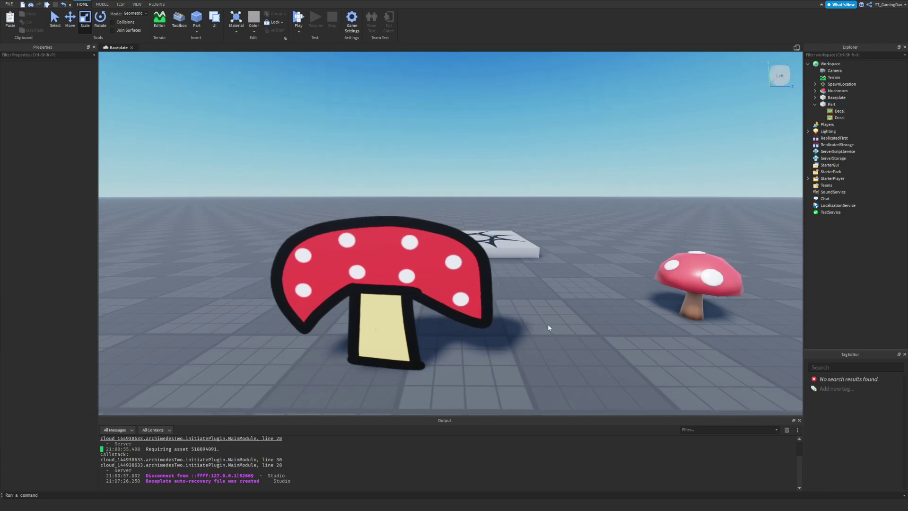
key(w)
right_drag(548, 325, 560, 326)
key(s)
key(w)
key(d)
key(w)
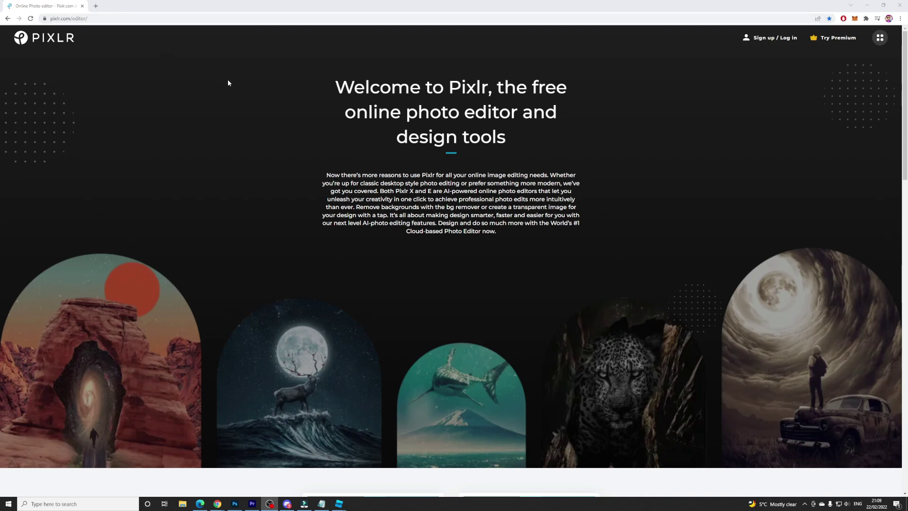
Step: In the browser, launch the Pixlr E editor from the Pixlr website and dismiss the What's new window
scroll(469, 218, down, 5)
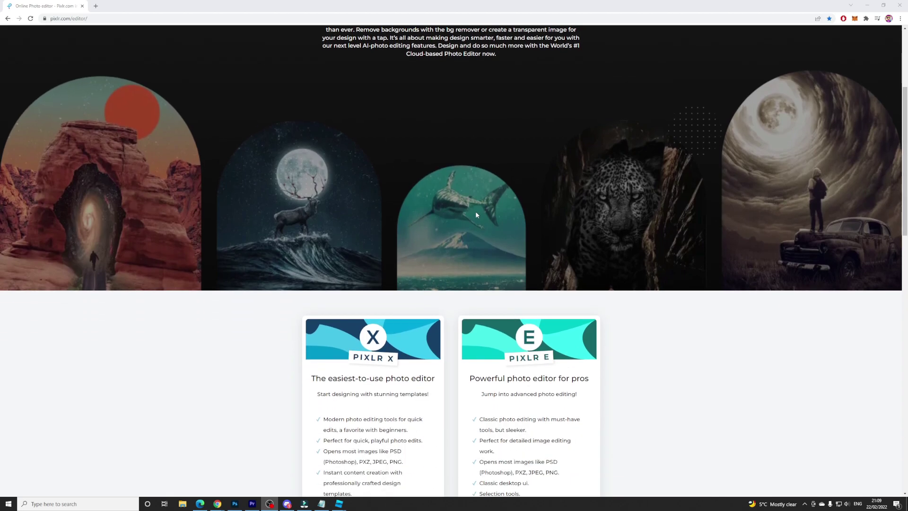
scroll(484, 220, down, 2)
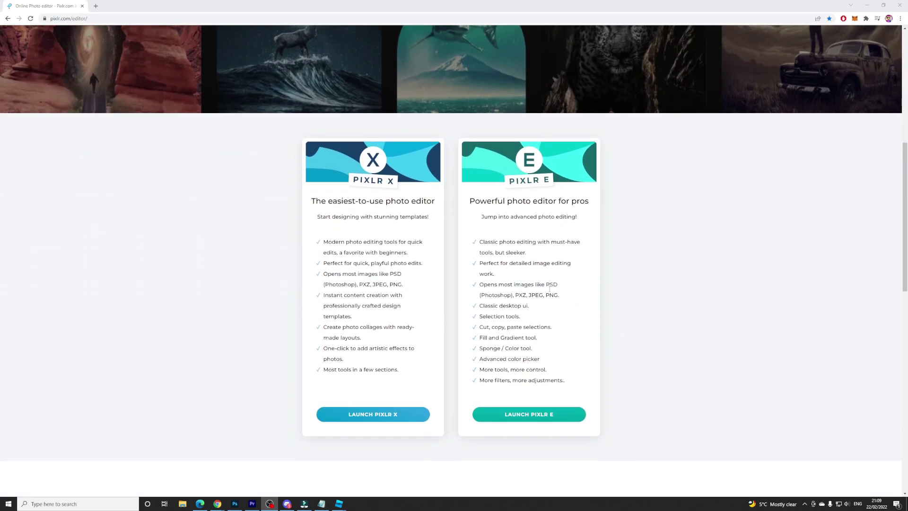
click(552, 419)
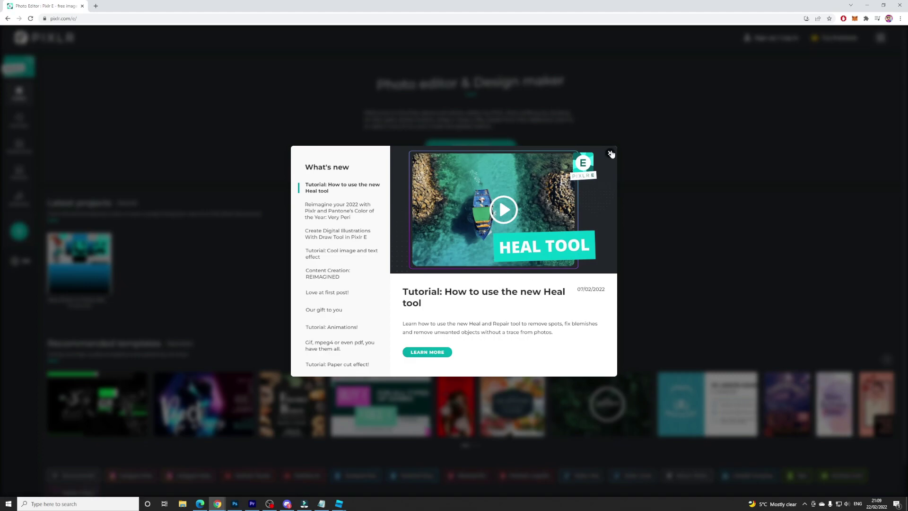
click(609, 152)
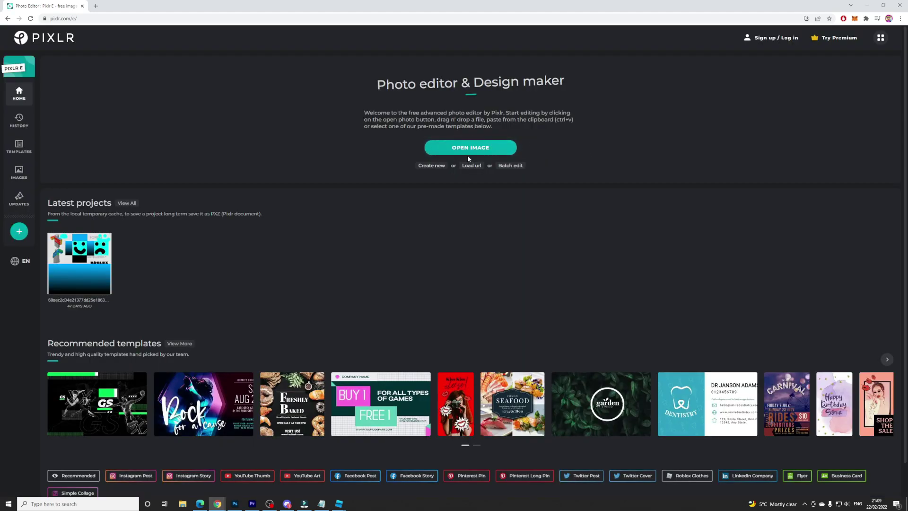
Step: Create a new 300 x 300 px image with a transparent background and accept the privacy choices
click(432, 165)
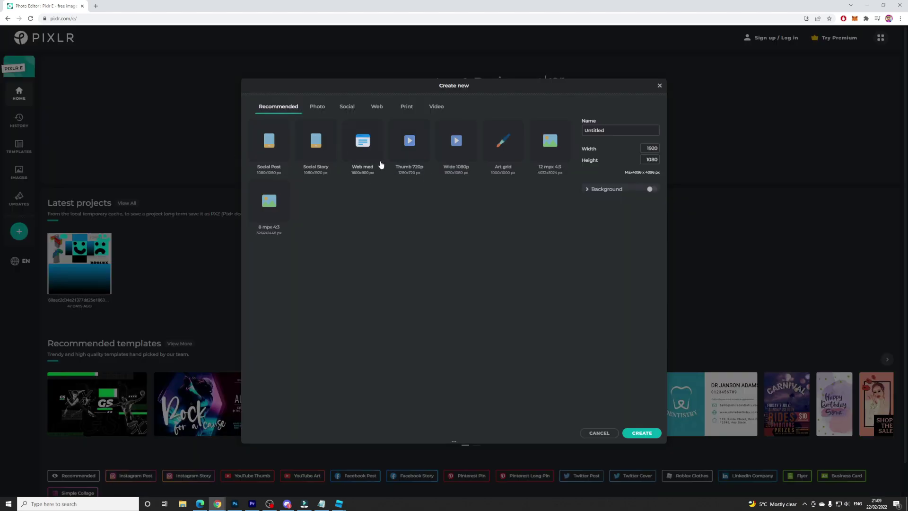
click(613, 130)
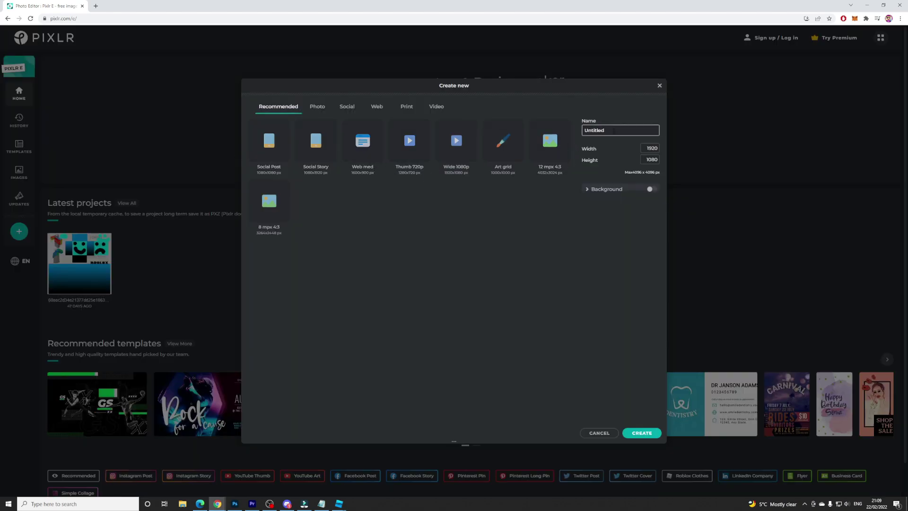
click(650, 147)
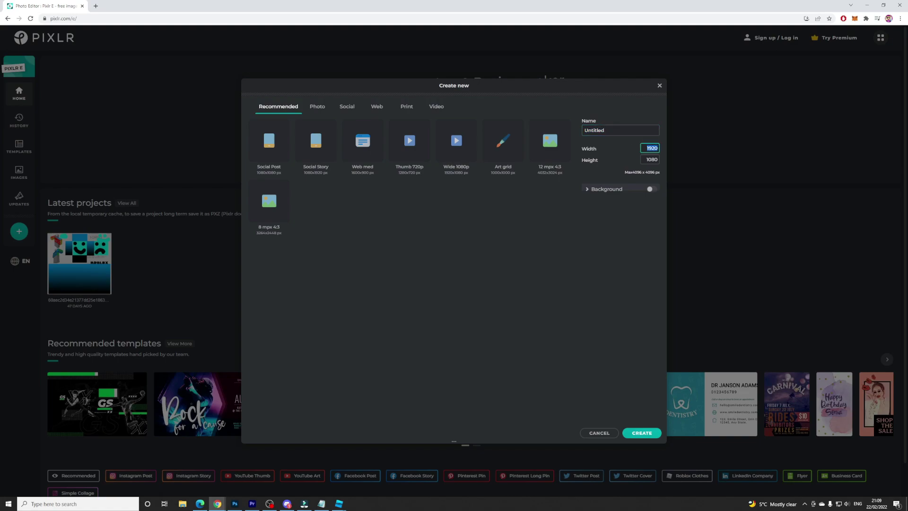
text(300)
key(Tab)
text(30)
click(643, 399)
click(651, 190)
click(651, 190)
click(643, 433)
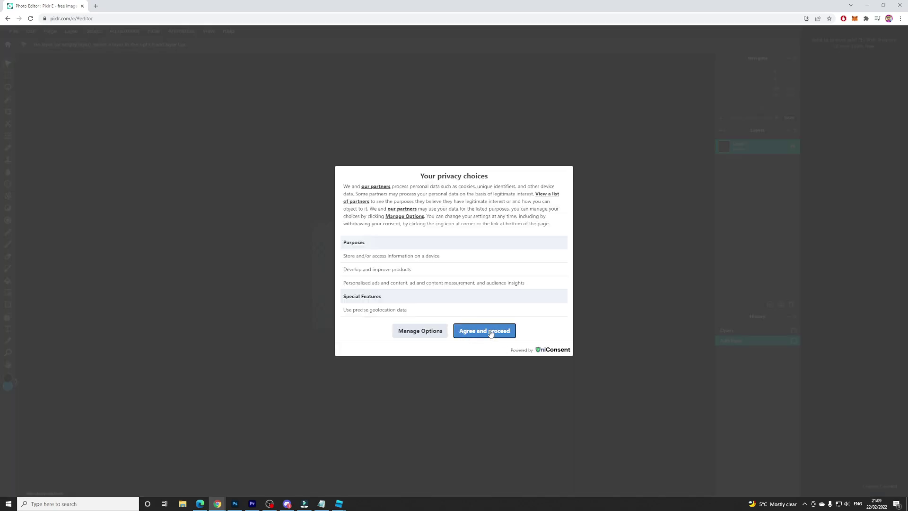
click(490, 333)
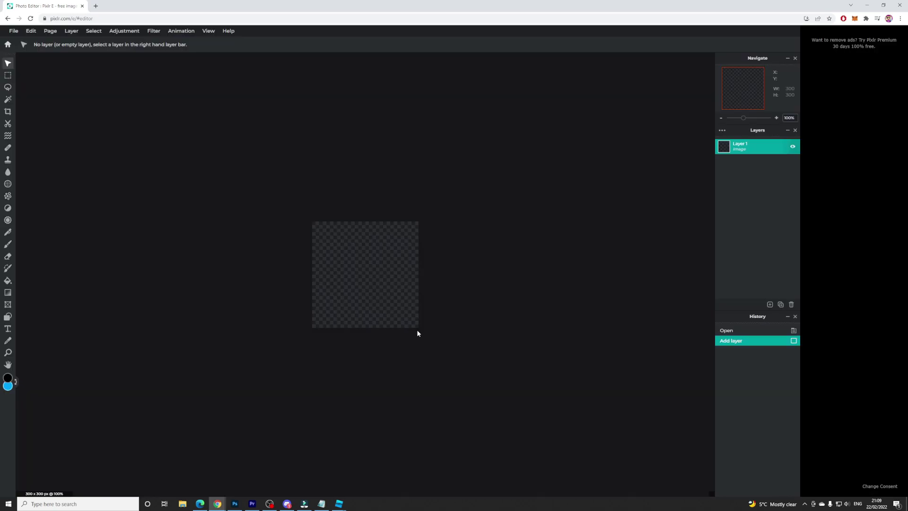
Step: Activate the Brush tool and set its softness to 0%
scroll(417, 331, up, 1)
scroll(409, 296, up, 2)
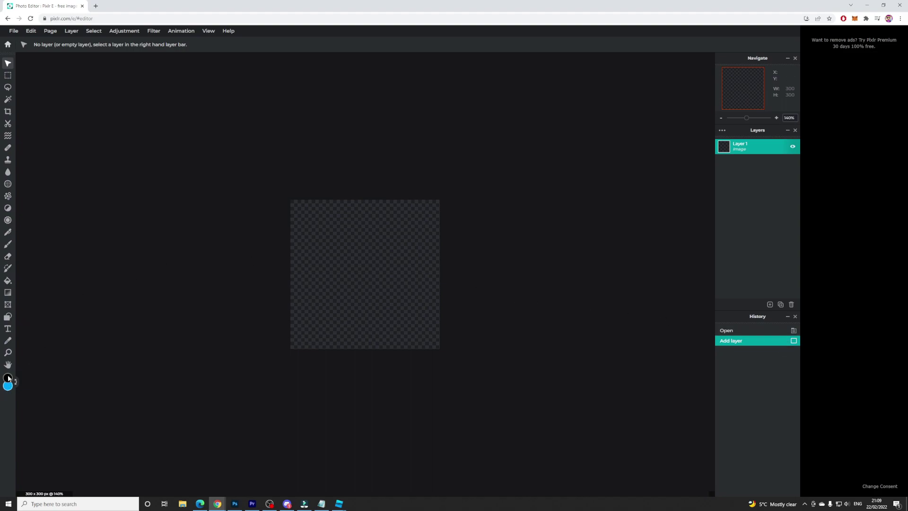
click(8, 244)
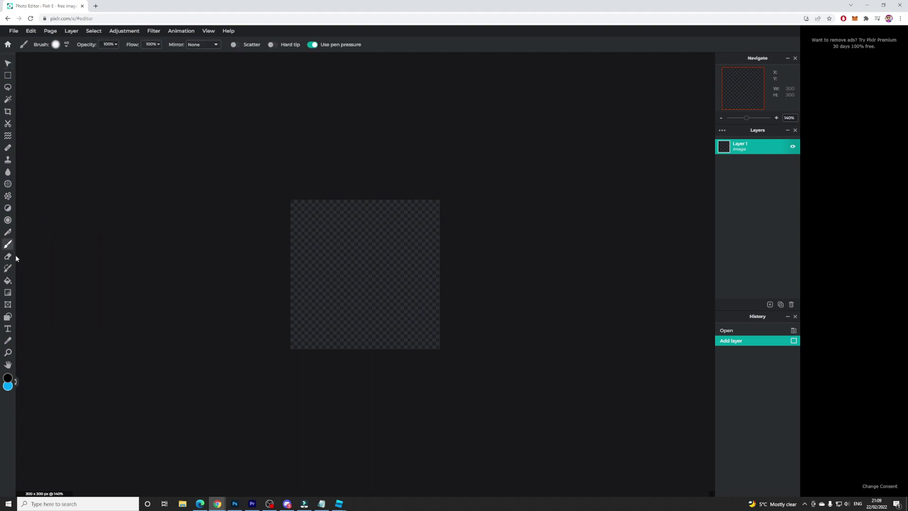
click(65, 46)
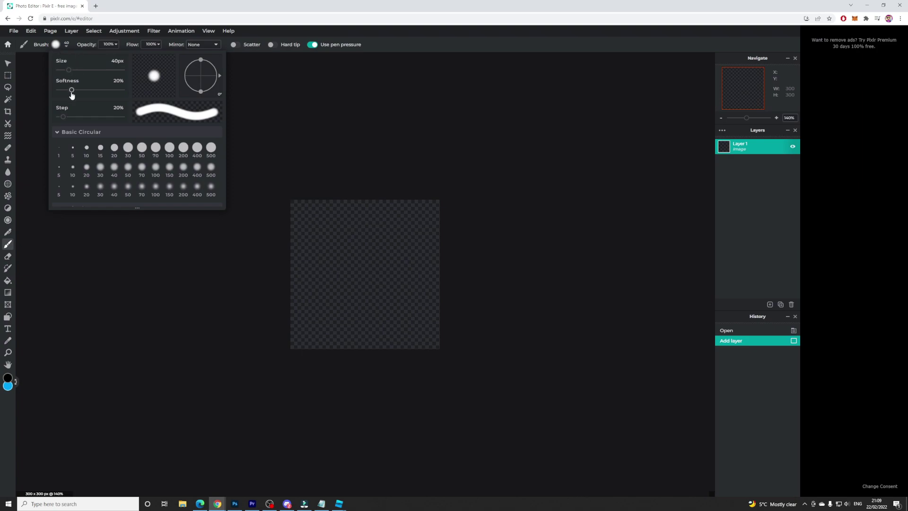
drag(71, 92, 31, 93)
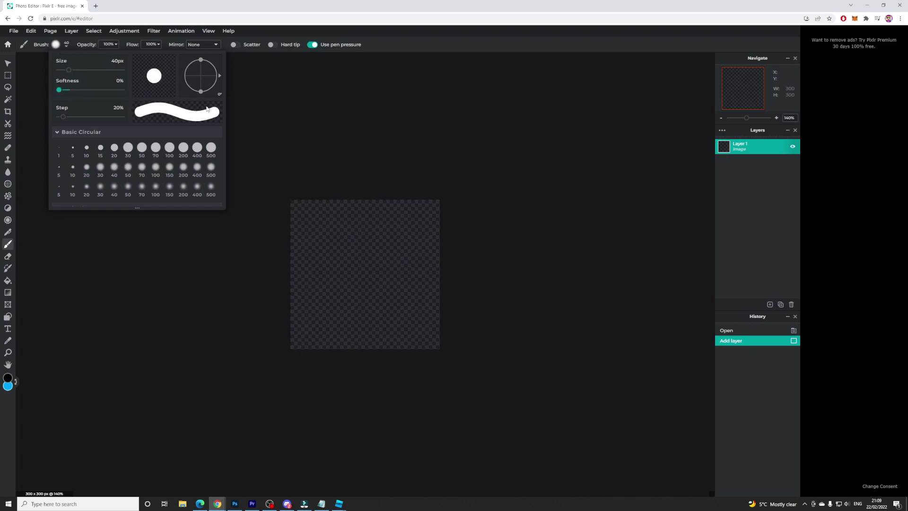
click(300, 123)
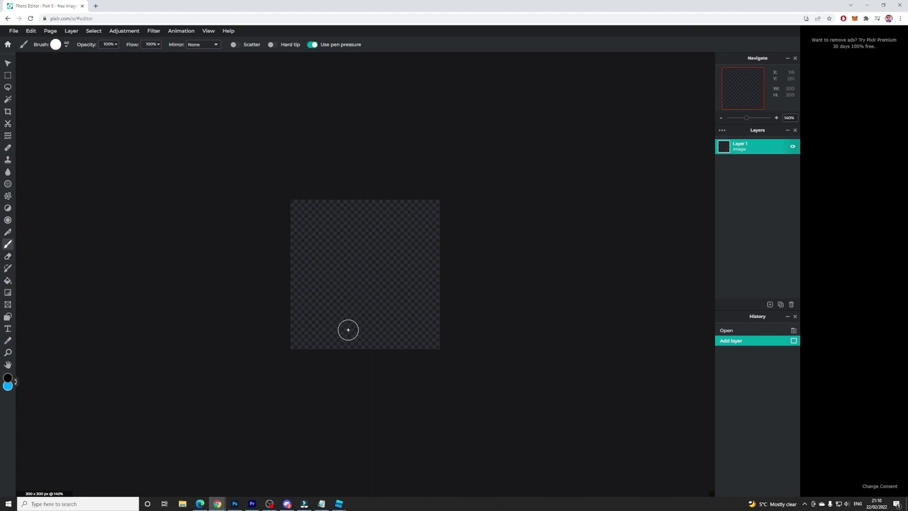
scroll(359, 324, up, 1)
drag(318, 288, 320, 331)
key(ctrl+z)
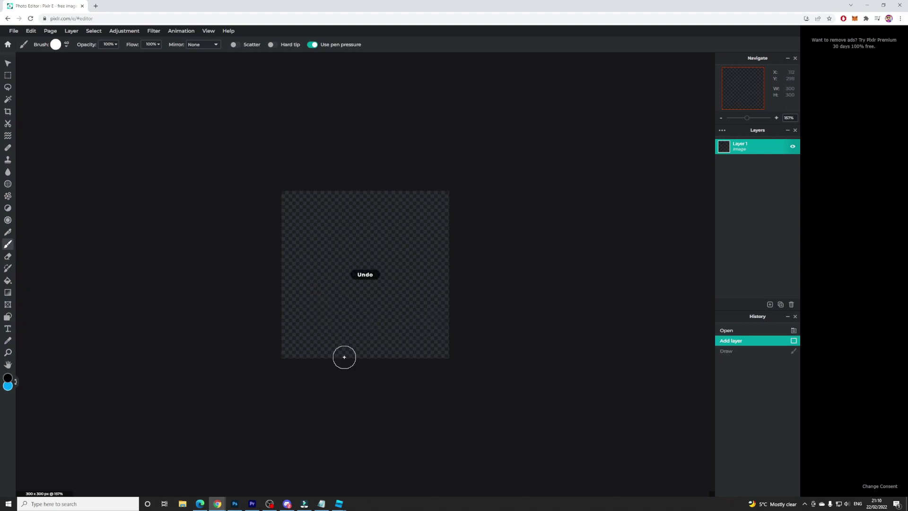
Step: Reduce the brush size to 15 px and paint a vertical black stroke in the lower-left part of the canvas
click(66, 49)
drag(69, 70, 63, 74)
click(338, 361)
mouse_move(325, 304)
mouse_down()
mouse_move(320, 292)
mouse_move(325, 346)
mouse_up()
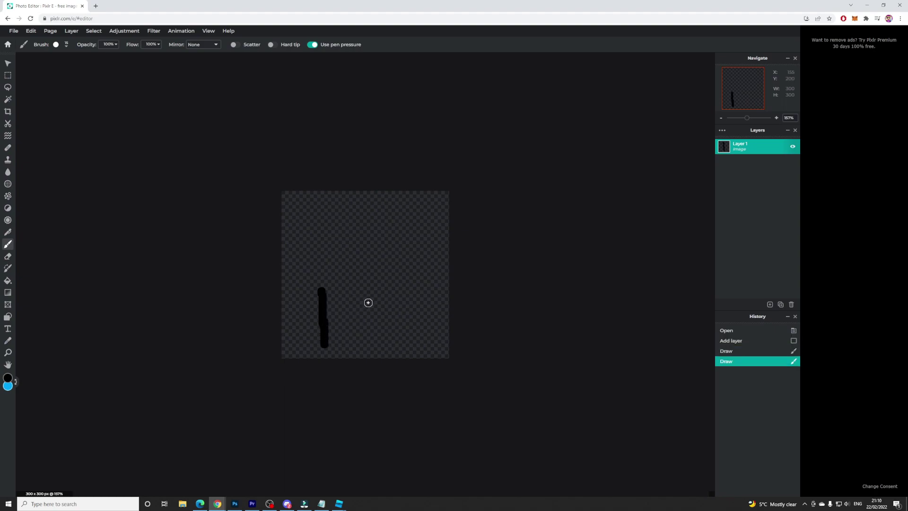
Step: Undo all the black strokes painted on the canvas so far
drag(366, 293, 368, 346)
key(ctrl+z)
key(ctrl+z)
key(ctrl+z)
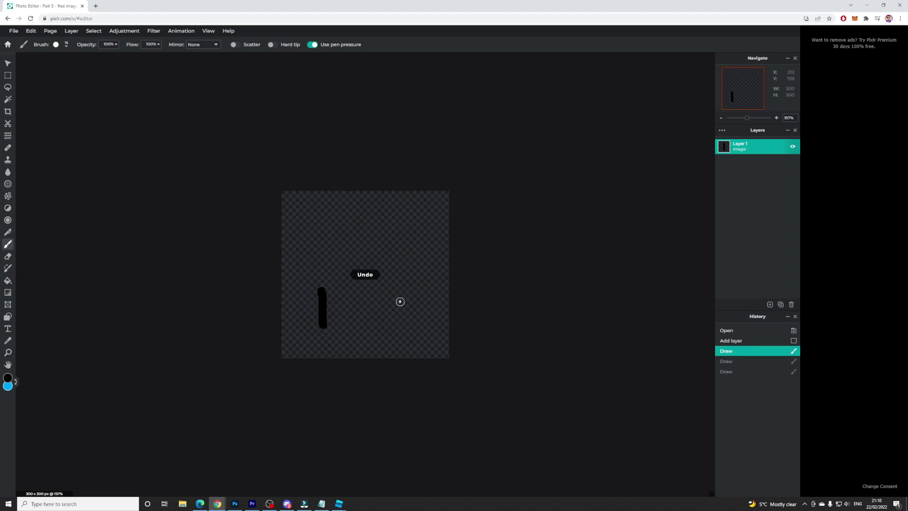
Step: Paint a black mushroom outline in the lower half of the canvas, with a closed rectangular stem and a wide rounded cap
drag(336, 294, 336, 345)
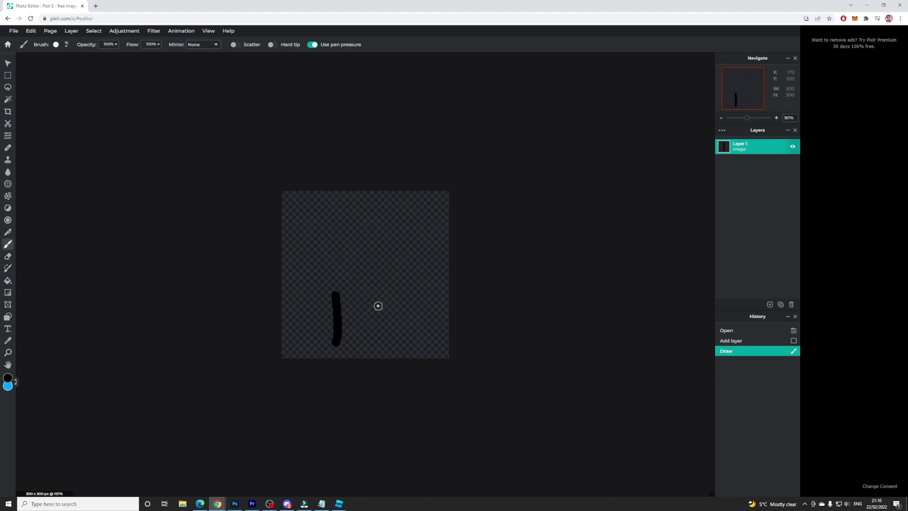
drag(381, 290, 380, 357)
mouse_move(334, 296)
mouse_down()
mouse_move(337, 343)
mouse_move(382, 355)
mouse_up()
mouse_move(337, 294)
mouse_down()
mouse_move(322, 302)
mouse_move(355, 241)
mouse_move(430, 286)
mouse_move(380, 287)
mouse_move(388, 287)
mouse_up()
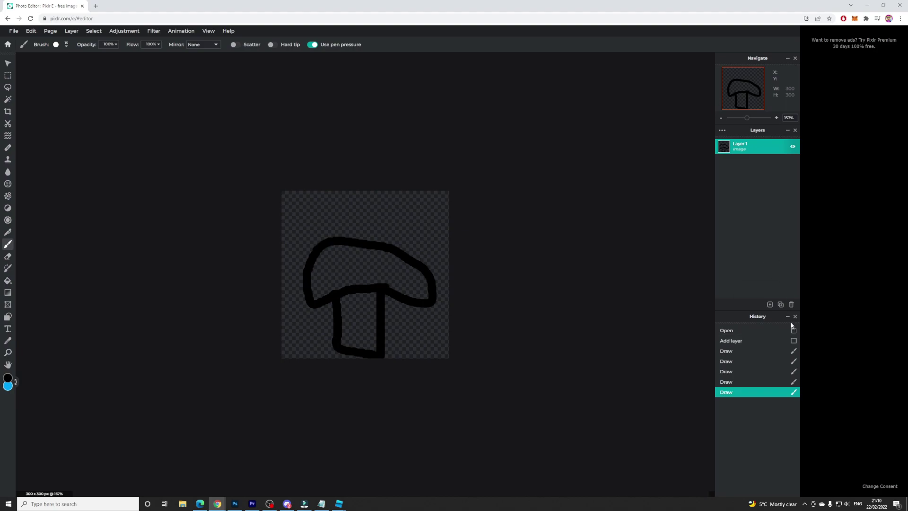
Step: Add an empty layer and place it beneath the outline layer
click(770, 304)
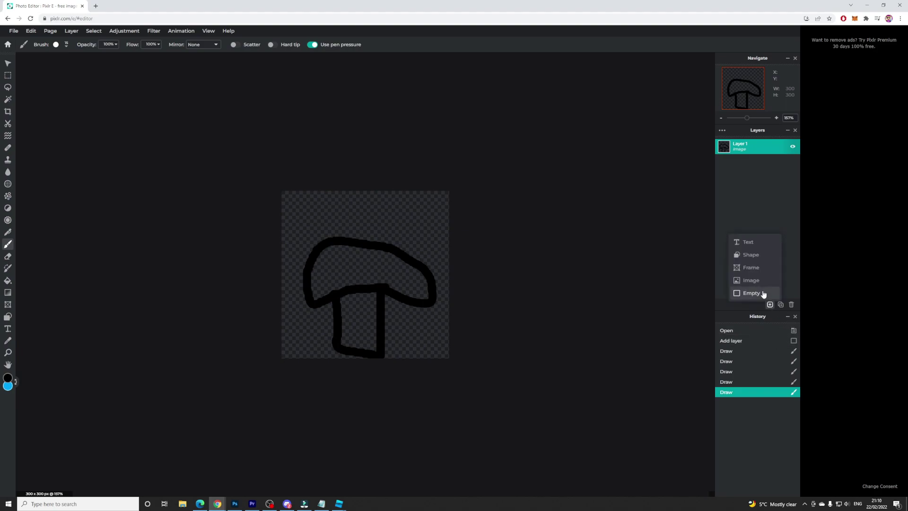
click(763, 295)
click(769, 305)
click(752, 294)
drag(758, 147, 750, 166)
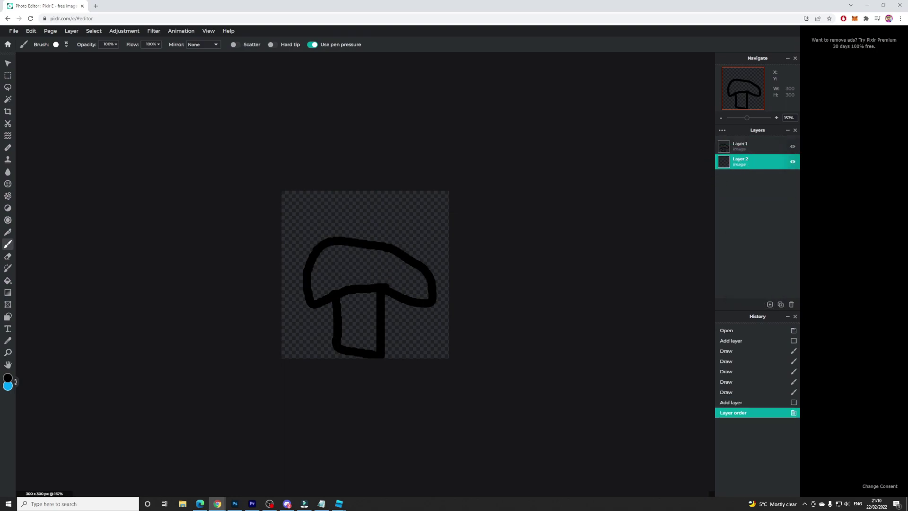
Step: Set the foreground colour to peach #FFD7A3 and paint in the whole inside of the mushroom's stem on the lower layer
click(11, 378)
drag(472, 303, 474, 299)
drag(420, 236, 404, 170)
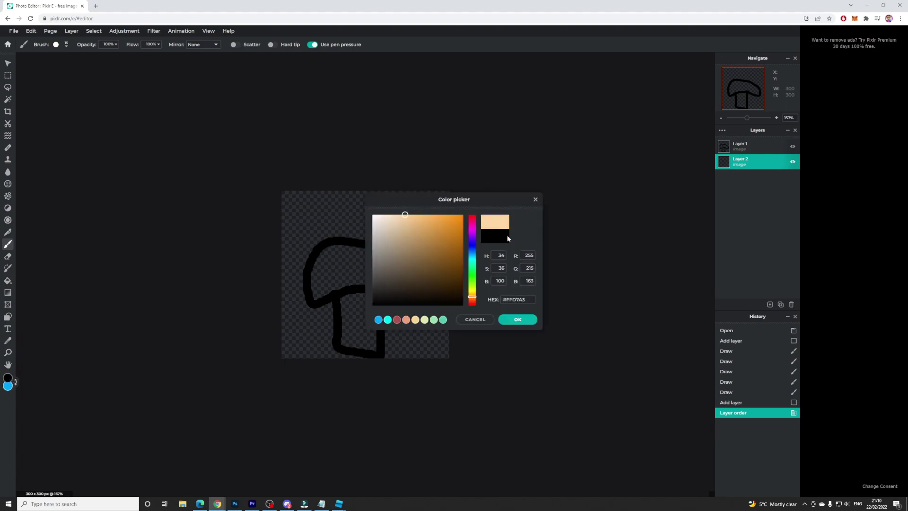
click(521, 320)
mouse_move(345, 314)
mouse_down()
mouse_move(353, 333)
mouse_move(344, 321)
mouse_move(341, 342)
mouse_up()
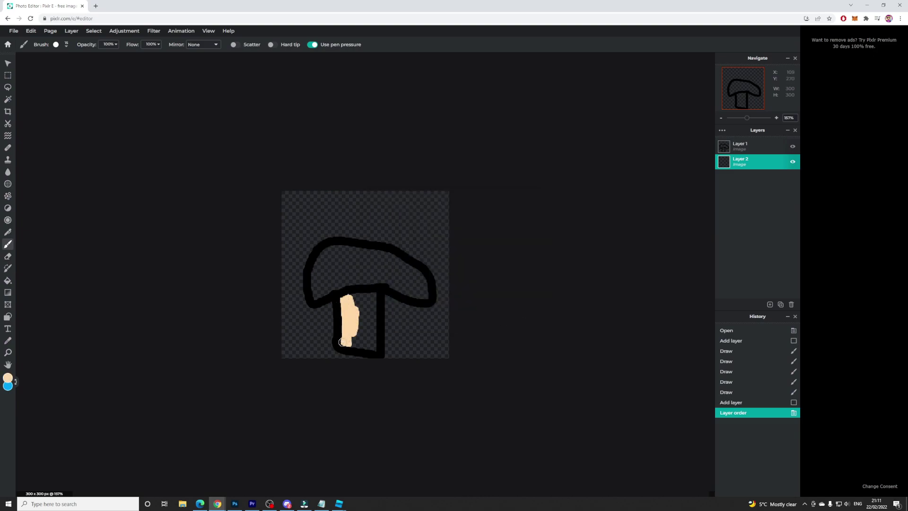
mouse_move(348, 295)
mouse_down()
mouse_move(358, 341)
mouse_move(375, 324)
mouse_move(375, 305)
mouse_move(374, 345)
mouse_move(345, 341)
mouse_up()
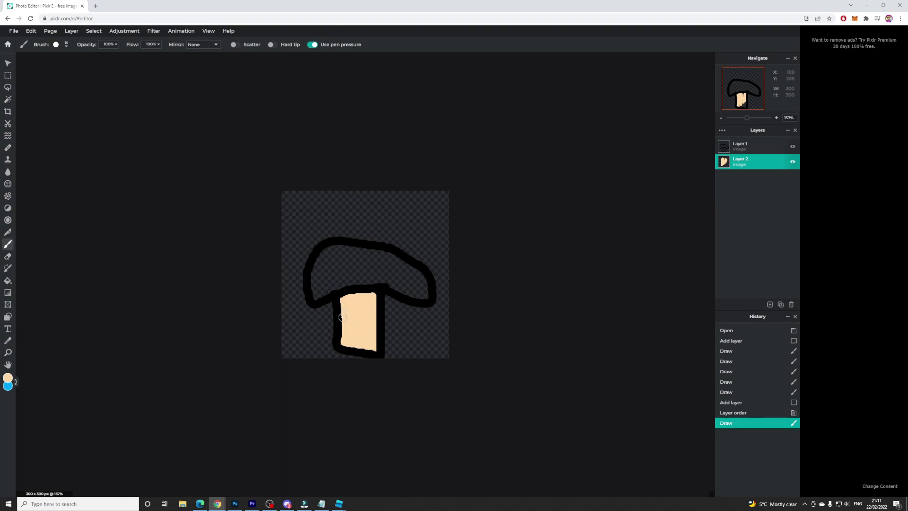
drag(342, 317, 346, 326)
drag(361, 294, 370, 299)
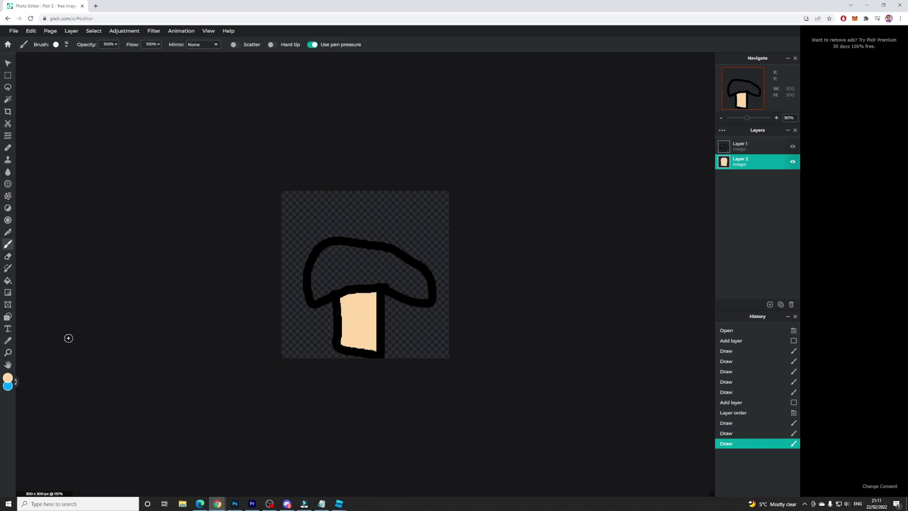
Step: Swap the foreground and background colours and paint the inside of the mushroom's cap blue
click(16, 381)
mouse_move(316, 294)
mouse_down()
mouse_move(324, 252)
mouse_move(352, 249)
mouse_move(390, 256)
mouse_move(374, 254)
mouse_move(426, 283)
mouse_move(416, 298)
mouse_move(365, 279)
mouse_move(416, 293)
mouse_move(425, 283)
mouse_move(364, 267)
mouse_move(376, 260)
mouse_move(329, 263)
mouse_move(319, 290)
mouse_move(381, 283)
mouse_move(326, 280)
mouse_move(368, 281)
mouse_move(388, 259)
mouse_up()
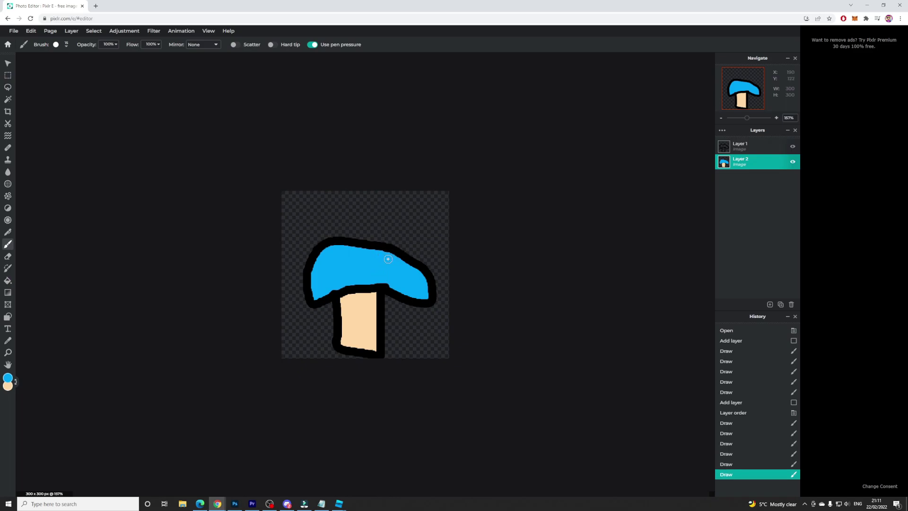
scroll(354, 302, up, 5)
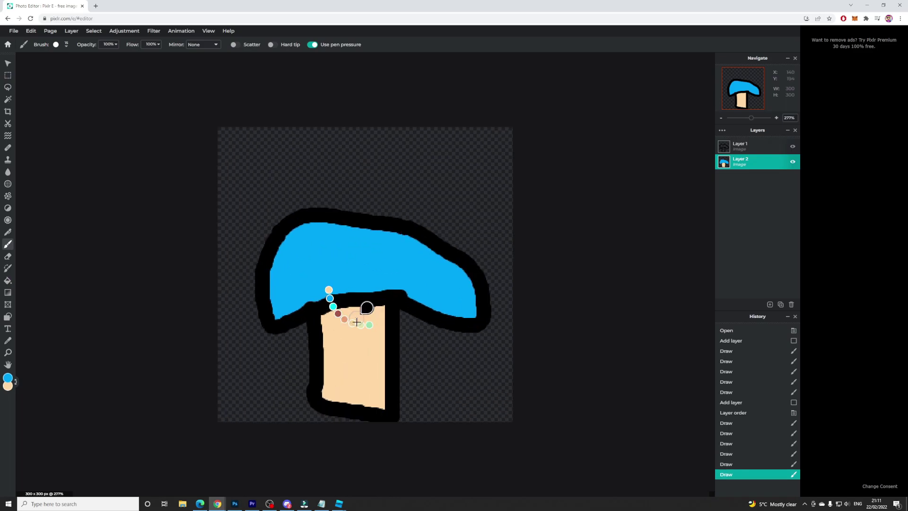
ctrl+scroll(365, 308, up, 3)
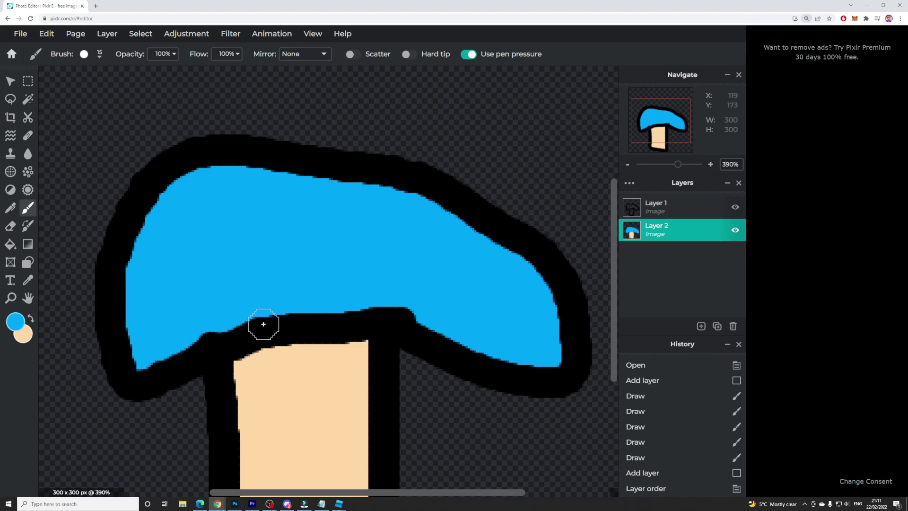
scroll(407, 305, down, 5)
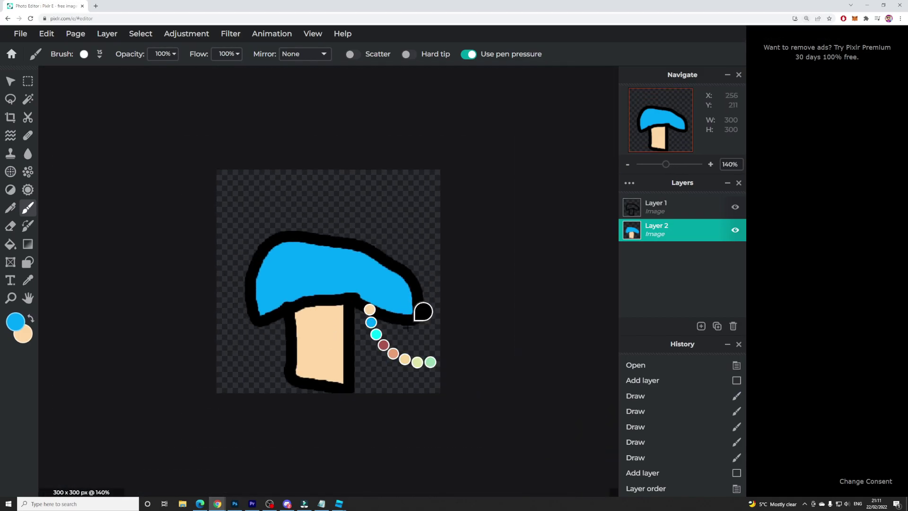
scroll(407, 323, down, 1)
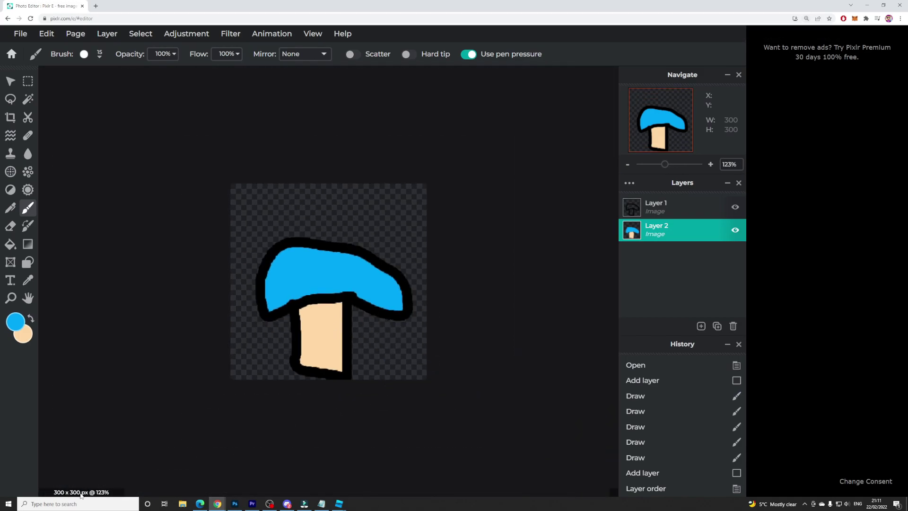
scroll(378, 402, down, 1)
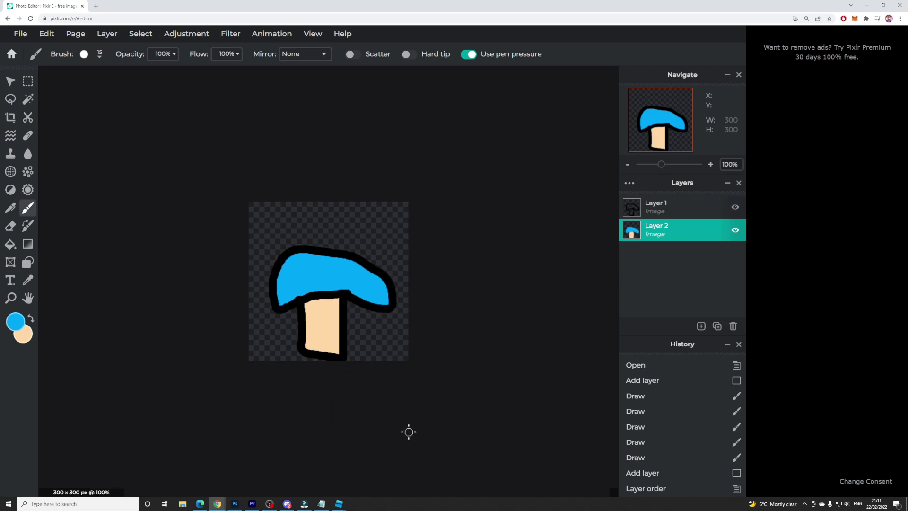
Step: Set the foreground colour to white and dab six round spots across the blue cap
click(21, 325)
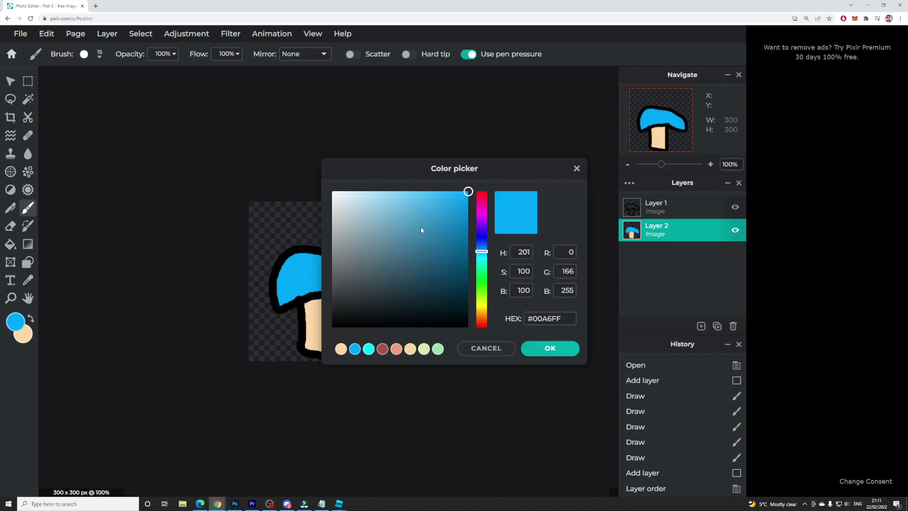
drag(421, 229, 314, 149)
click(545, 348)
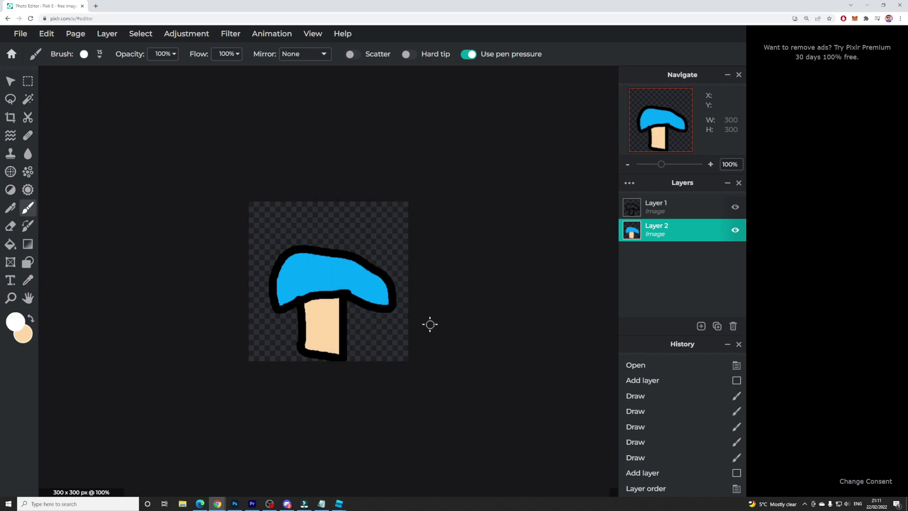
click(294, 268)
click(293, 286)
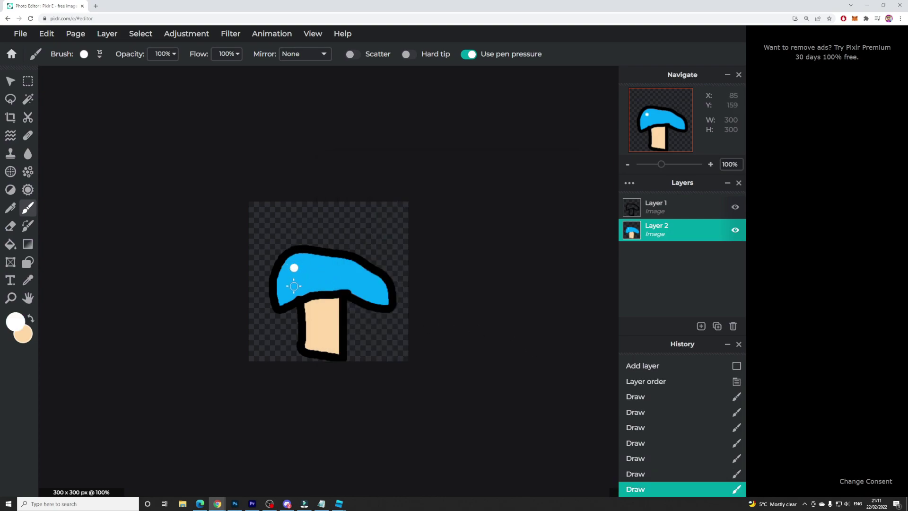
click(325, 266)
click(361, 284)
click(379, 289)
click(321, 282)
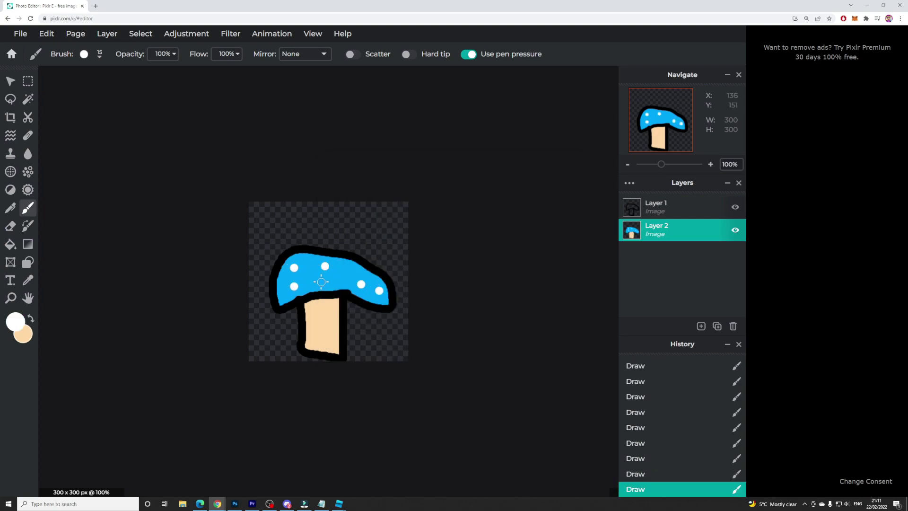
Step: Save the finished mushroom drawing as the PNG file test.png
scroll(476, 296, down, 1)
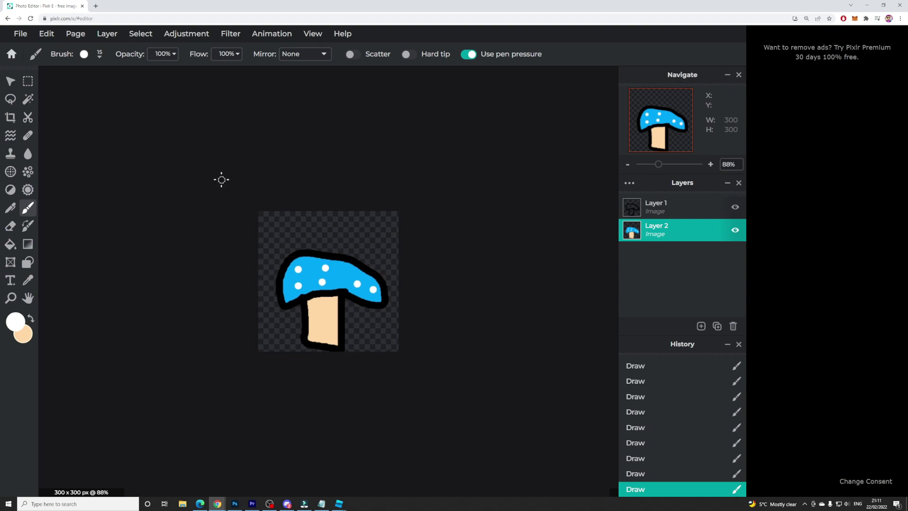
click(21, 36)
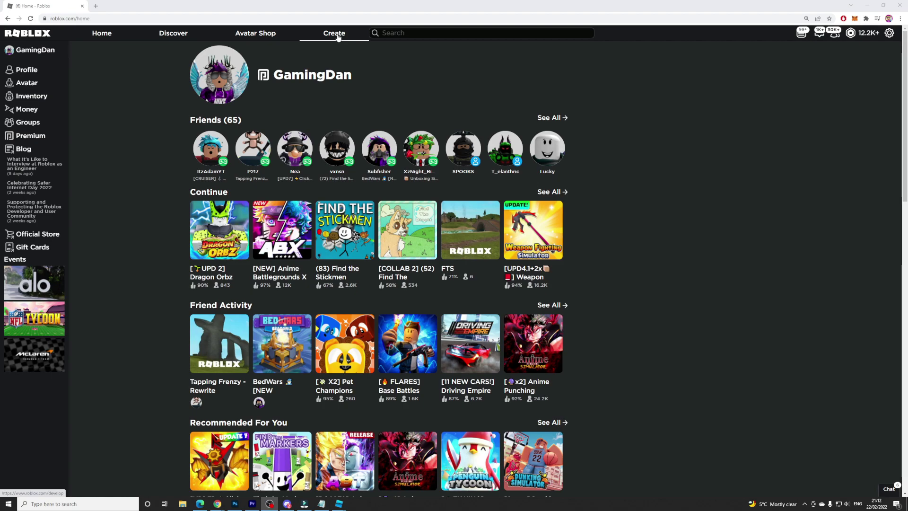
Step: On the Roblox website's creations page, upload test.png as a decal named "test mushroom"
click(336, 36)
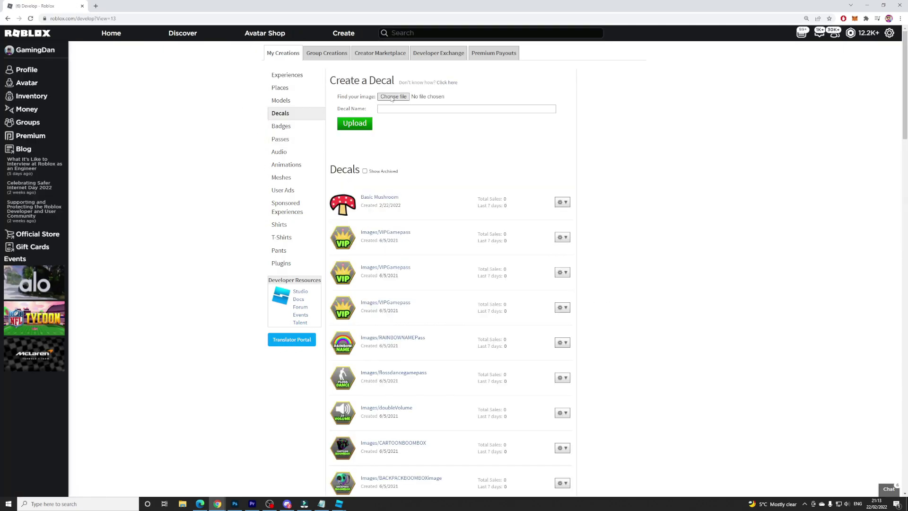
click(393, 96)
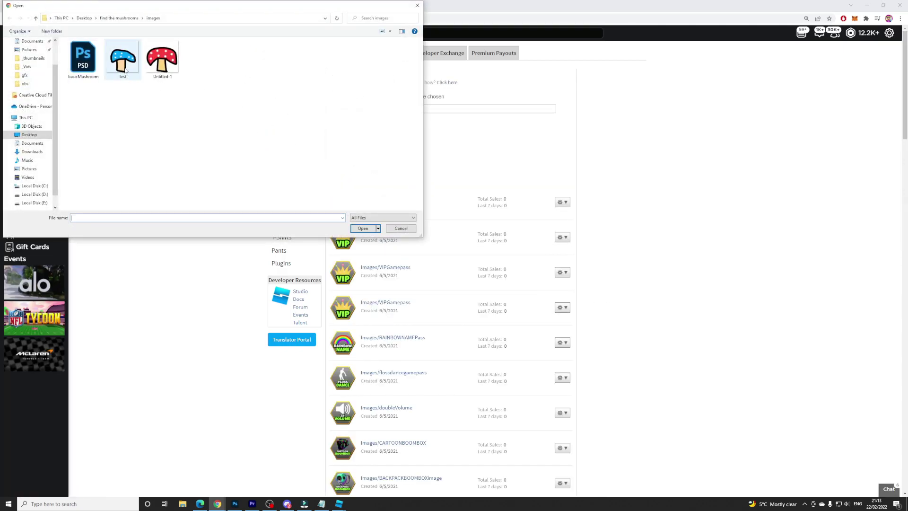
double_click(124, 69)
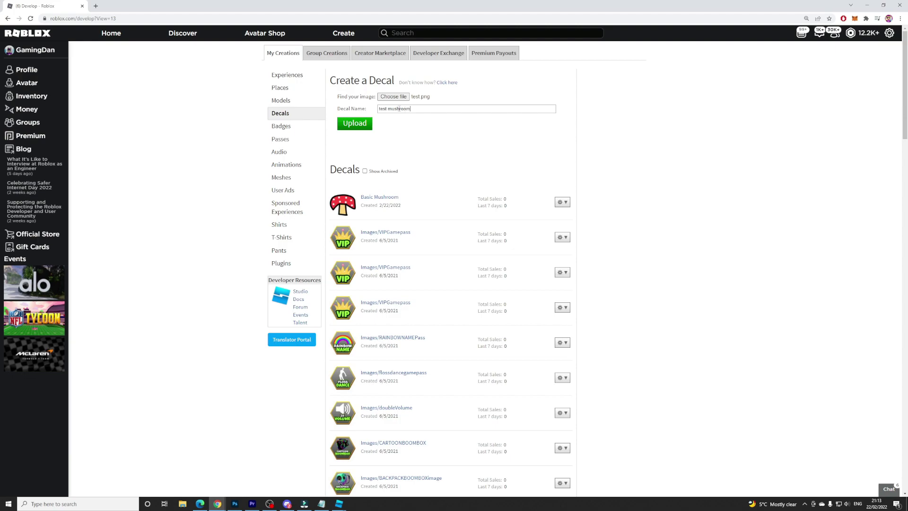
click(365, 126)
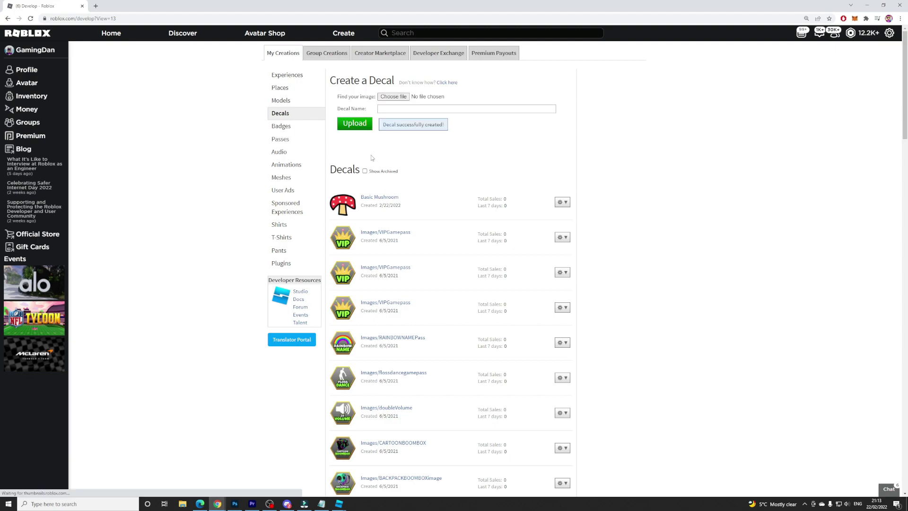
Step: Open the test mushroom decal's page in a new browser tab and copy its web address
middle_click(373, 198)
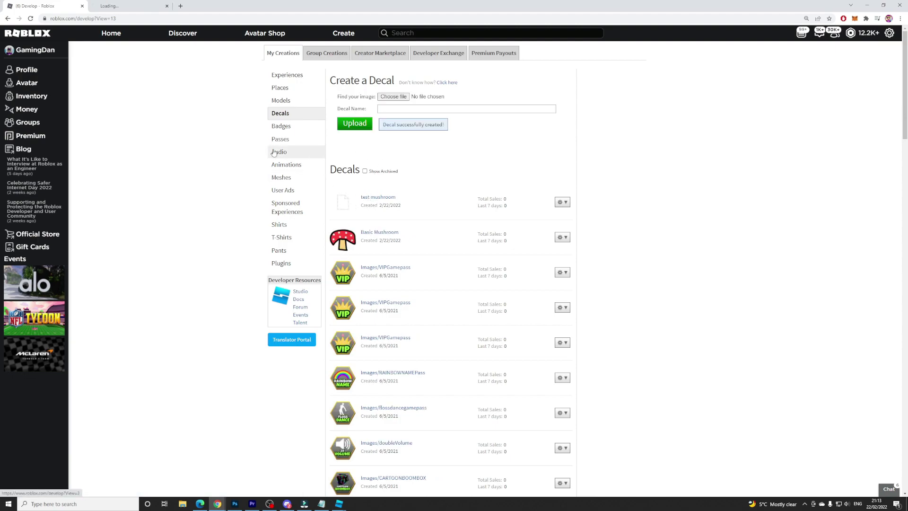
click(119, 5)
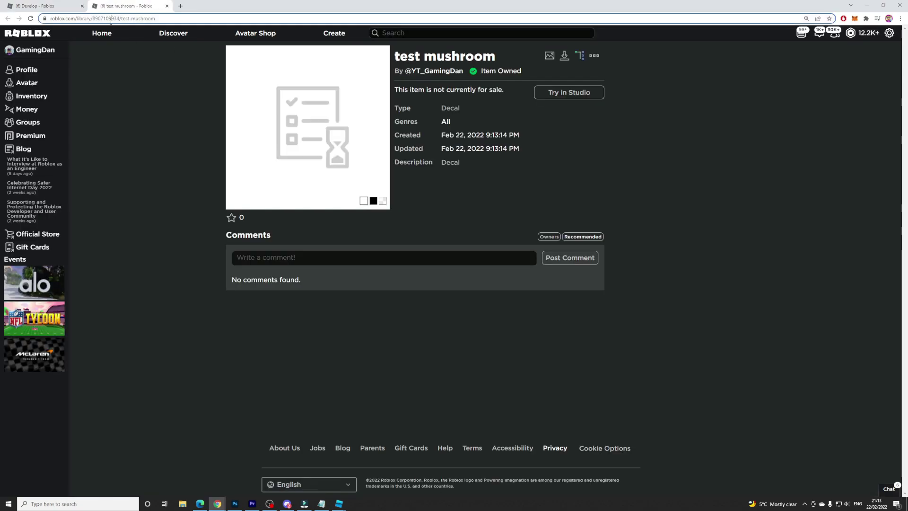
double_click(137, 19)
key(ctrl+c)
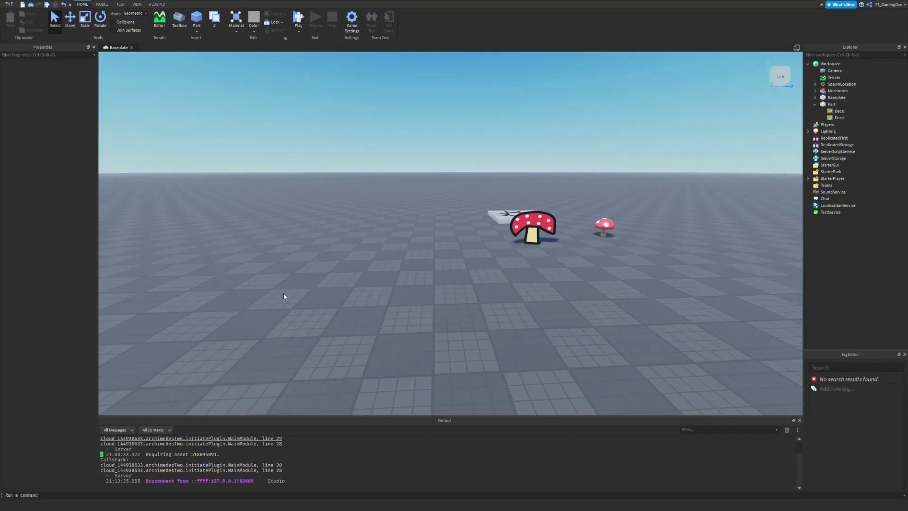
Step: Switch to Roblox Studio, insert a new block part and move it to free ground in front of the existing mushrooms
key(w)
click(198, 21)
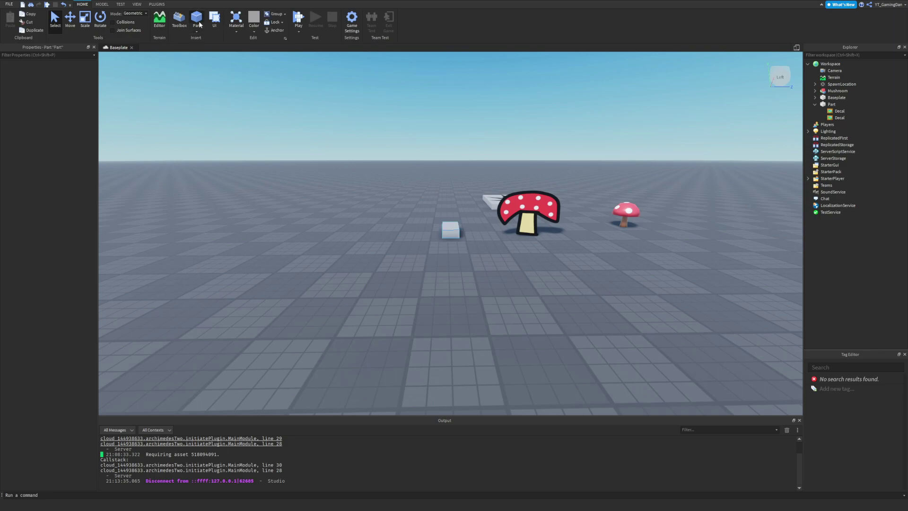
drag(447, 230, 405, 298)
right_drag(405, 298, 416, 291)
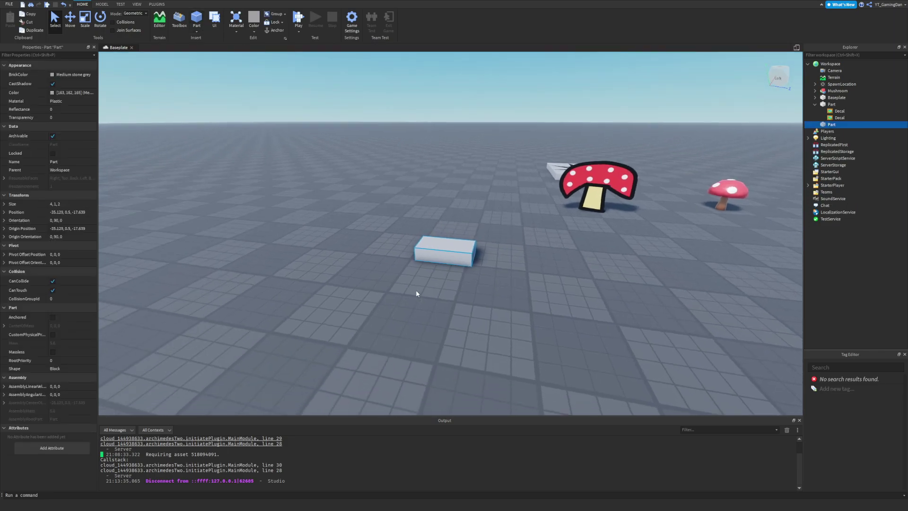
key(d)
right_drag(454, 194, 237, 286)
click(481, 184)
key(w)
click(322, 272)
right_drag(321, 272, 283, 258)
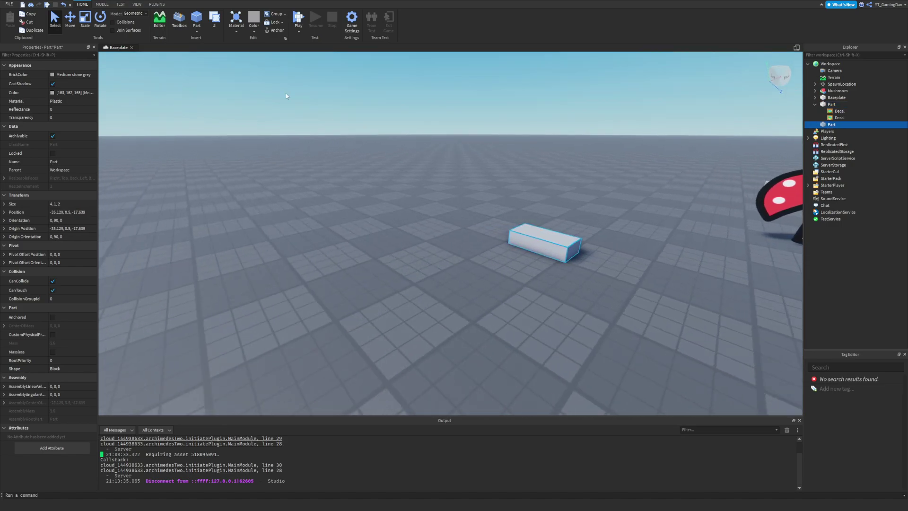
Step: Scale the new part into an upright, roughly square block about 6.6 studs wide and 6.6 studs high
click(86, 20)
key(w)
right_drag(359, 198, 478, 188)
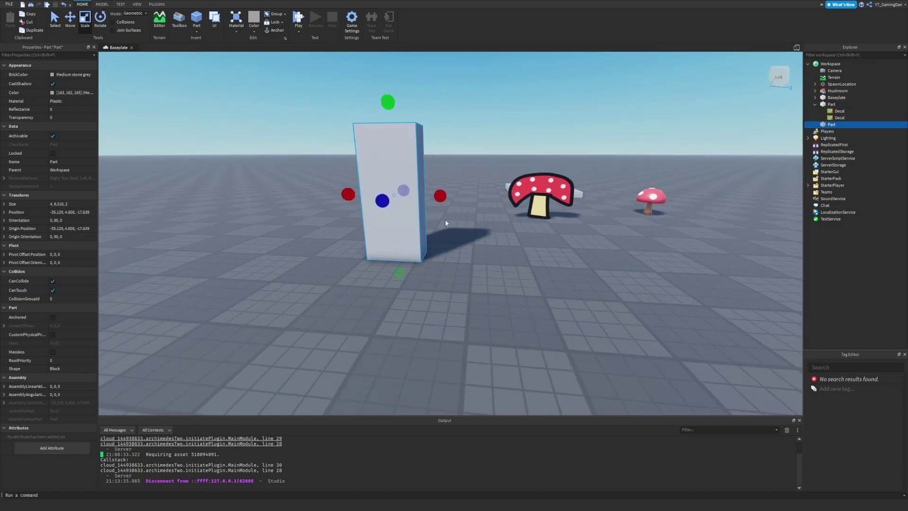
drag(441, 197, 550, 201)
drag(443, 105, 443, 141)
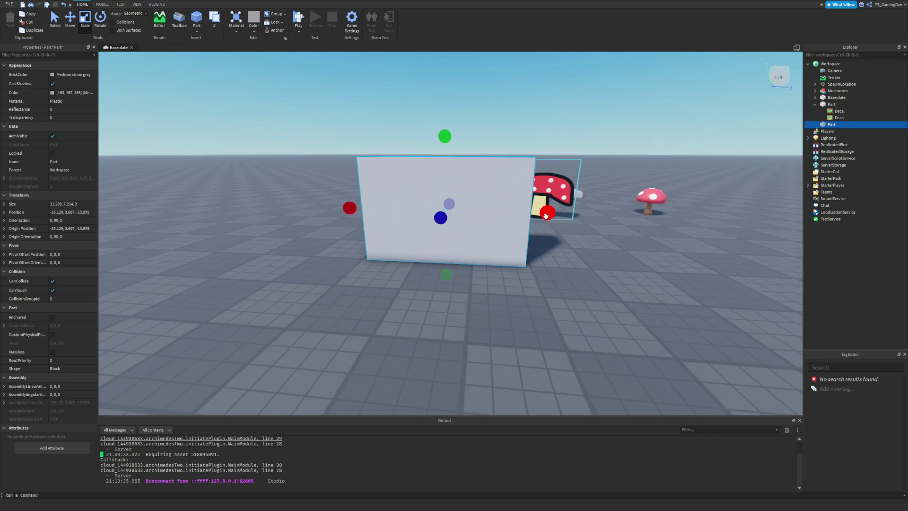
drag(547, 211, 476, 212)
drag(410, 137, 410, 148)
Step: Reduce the upright part's depth to 0.001 studs so it forms a thin panel
key(w)
right_drag(440, 162, 439, 160)
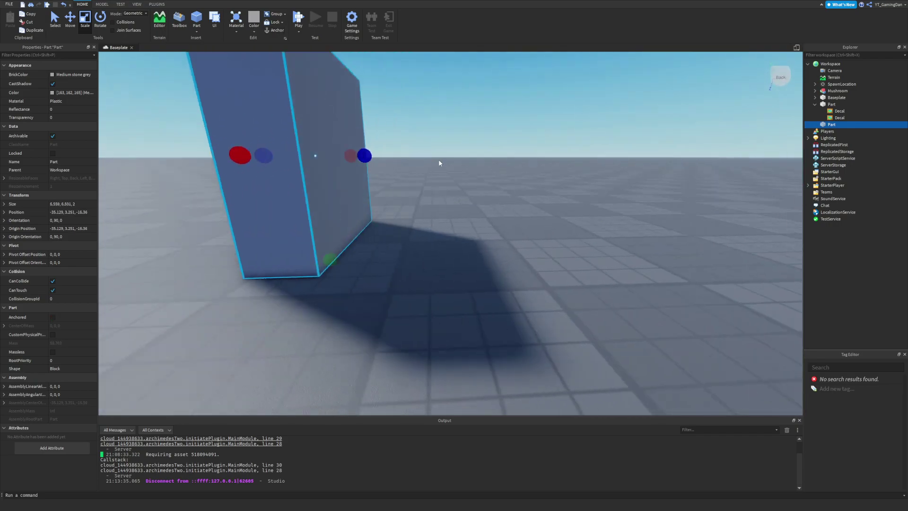
scroll(438, 160, down, 2)
drag(409, 176, 367, 178)
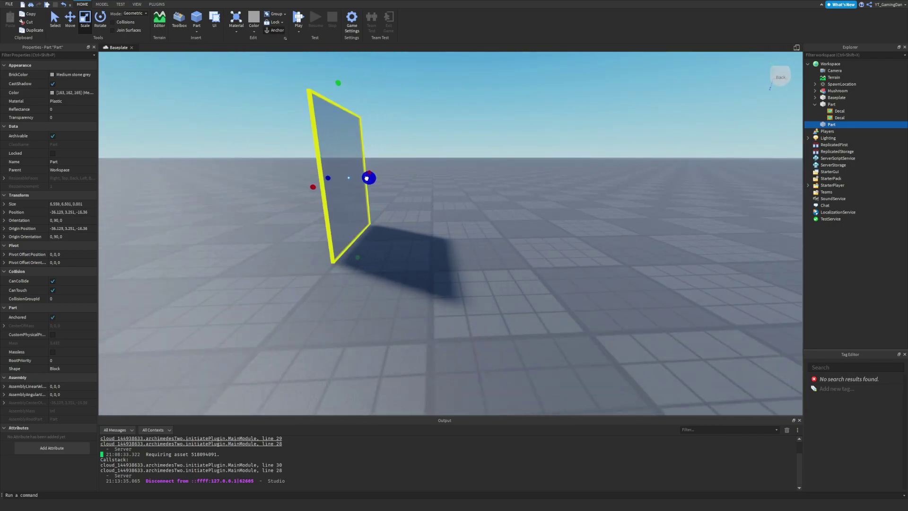
Step: Add a Decal object to the thin upright part
key(a)
right_drag(426, 184, 437, 185)
key(s)
key(w)
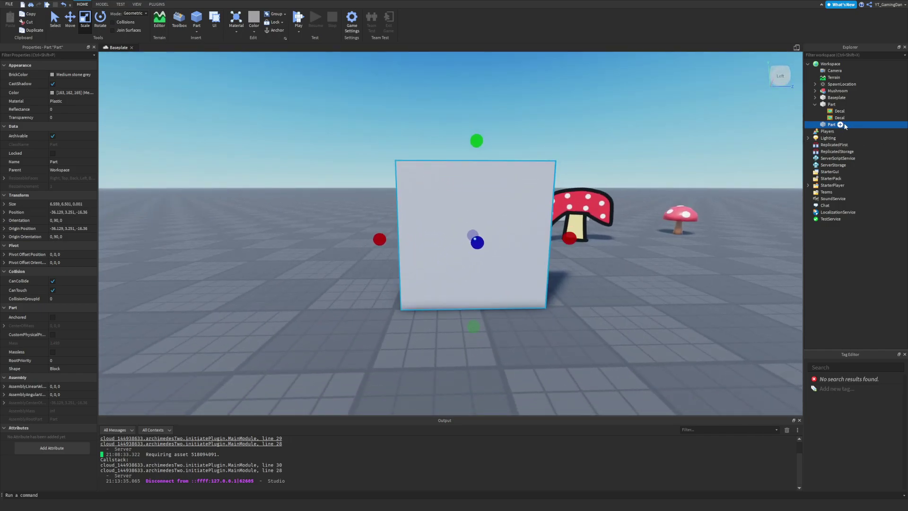
click(840, 124)
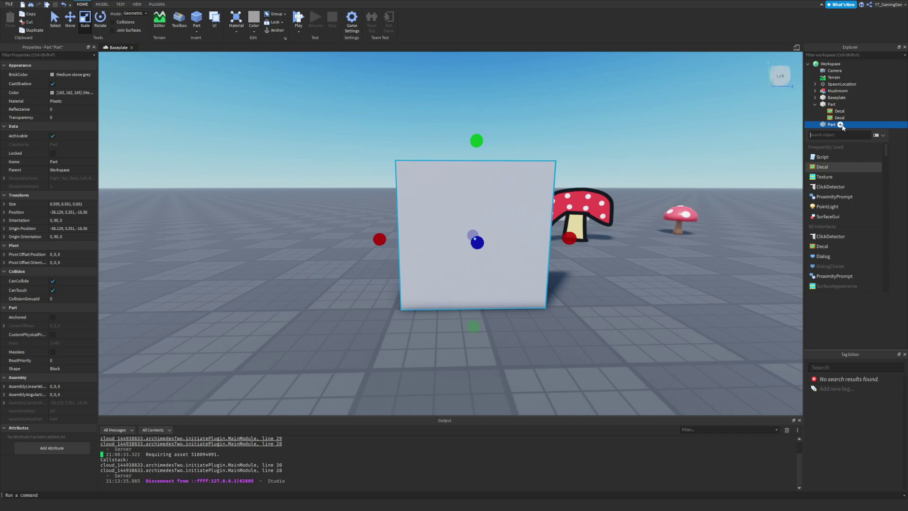
click(830, 165)
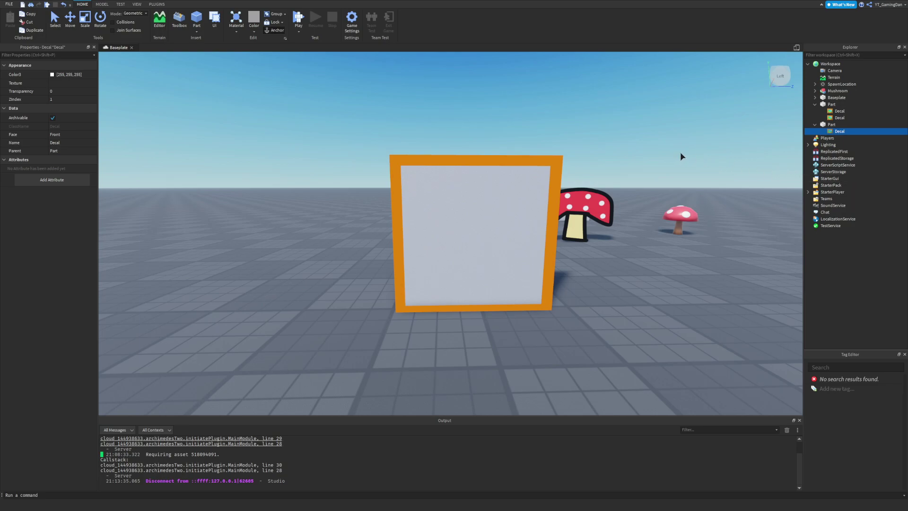
Step: Set the new decal's Texture to the copied test mushroom decal asset
right_drag(610, 206, 610, 206)
key(s)
right_drag(548, 257, 549, 257)
key(w)
key(s)
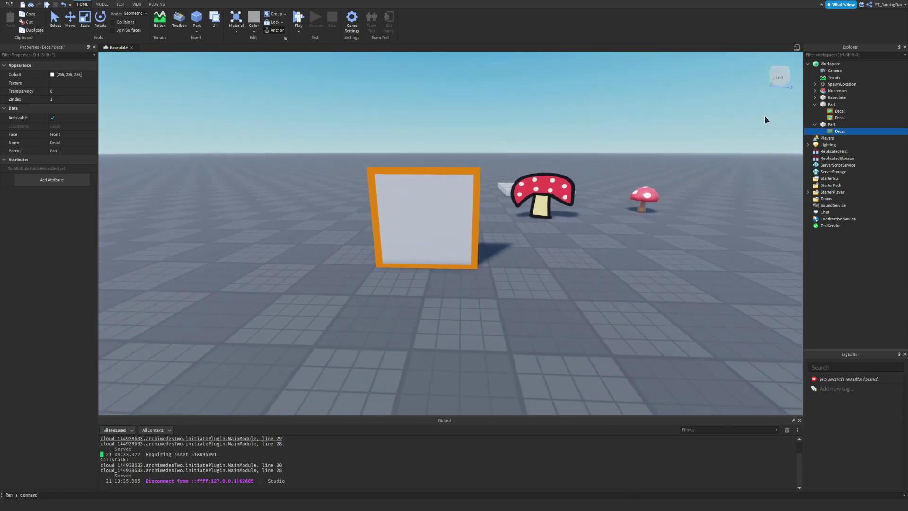
click(56, 84)
key(ctrl+v)
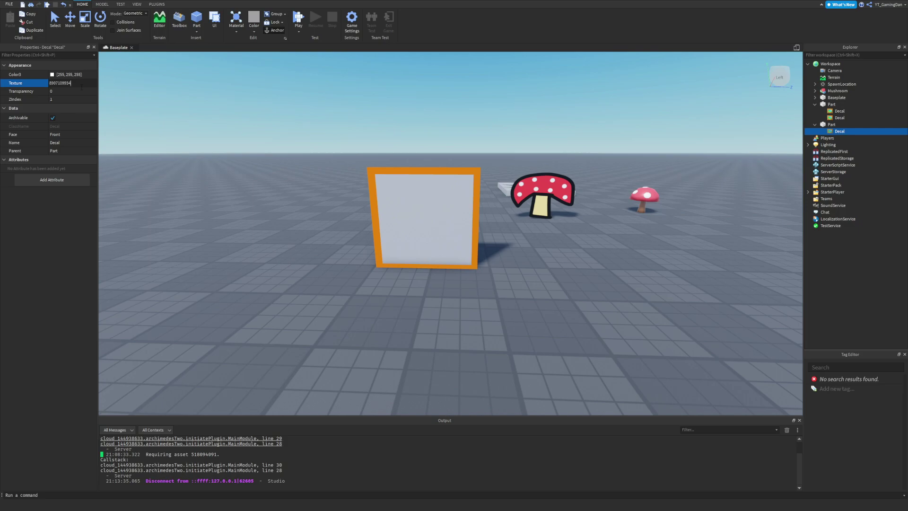
key(Return)
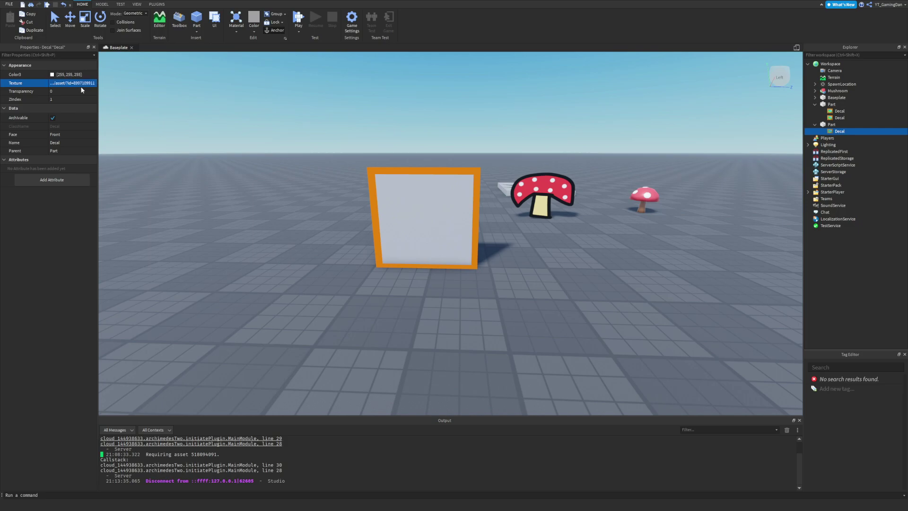
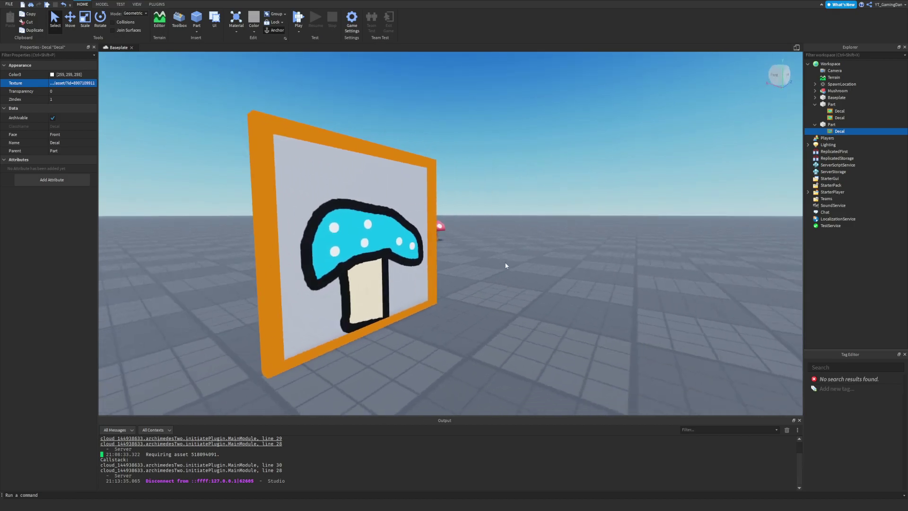
Step: Examine the thin part from the front and from behind to check which faces carry the mushroom image
key(d)
key(a)
key(w)
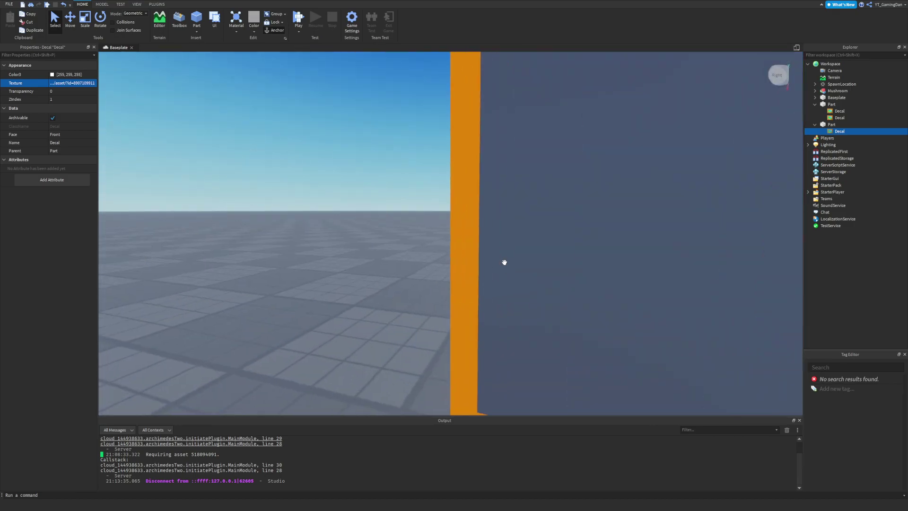
key(s)
key(d)
click(471, 295)
key(s)
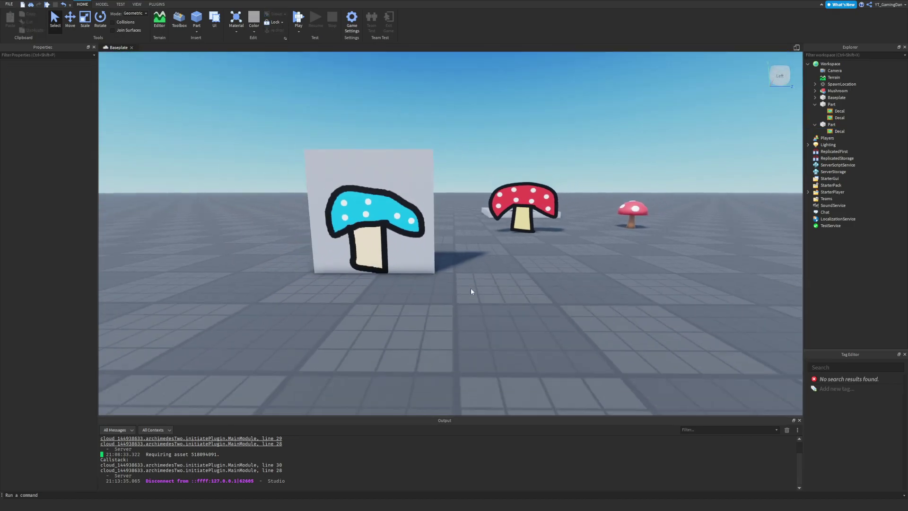
key(a)
Step: Set the thin part's Transparency to 1 so that only the blue mushroom image shows
click(479, 204)
right_drag(498, 204, 498, 203)
key(w)
scroll(492, 210, down, 5)
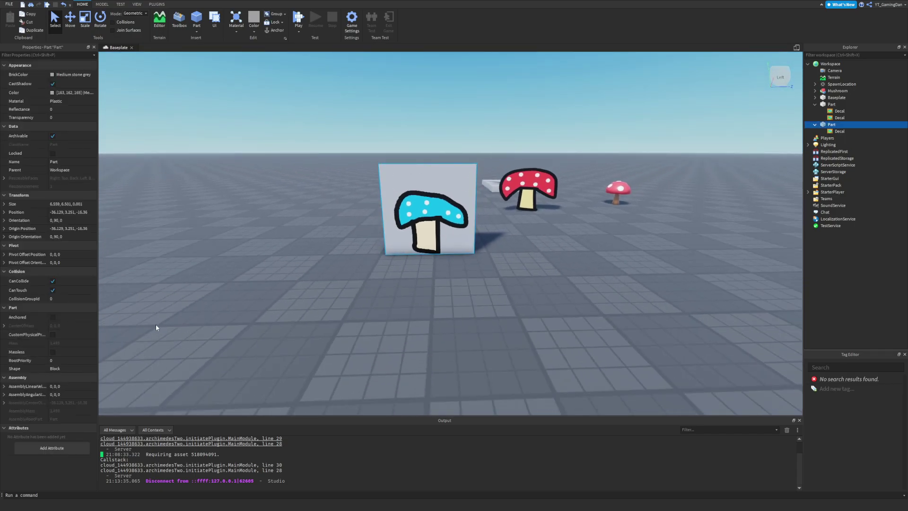
right_drag(180, 306, 180, 307)
key(d)
key(w)
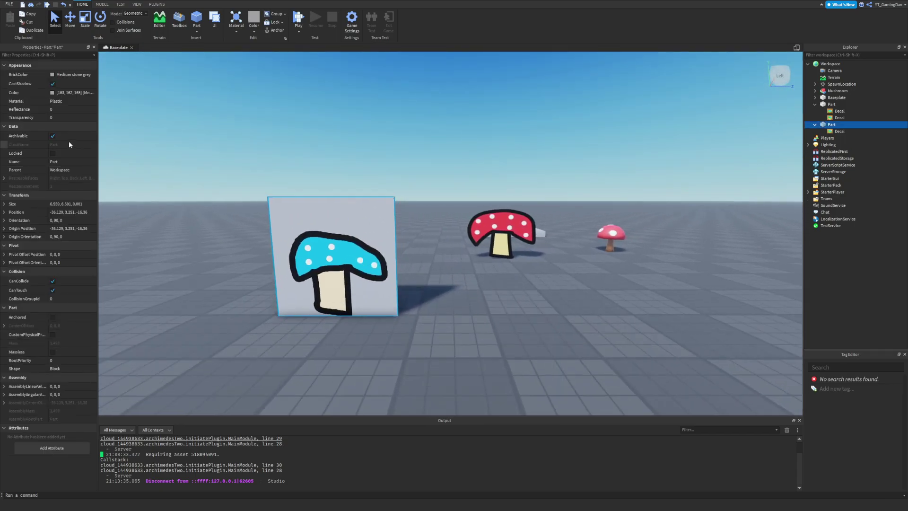
key(a)
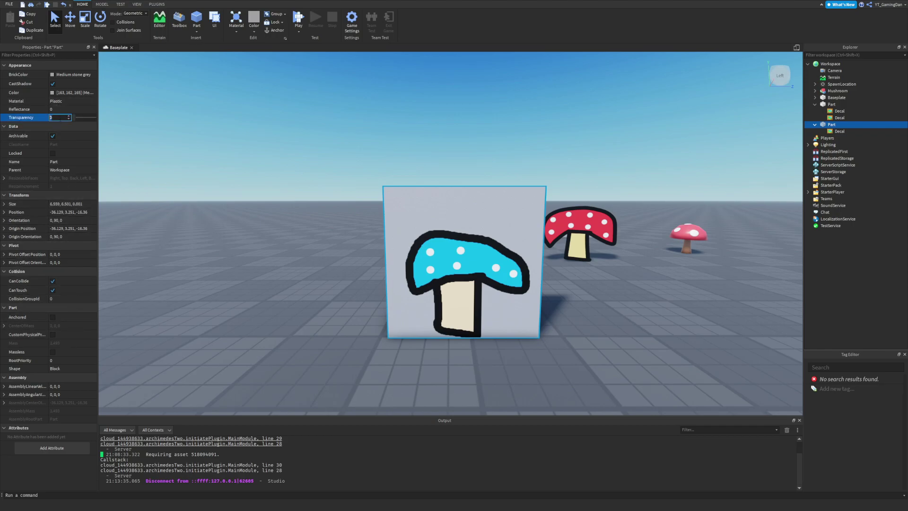
drag(73, 117, 107, 118)
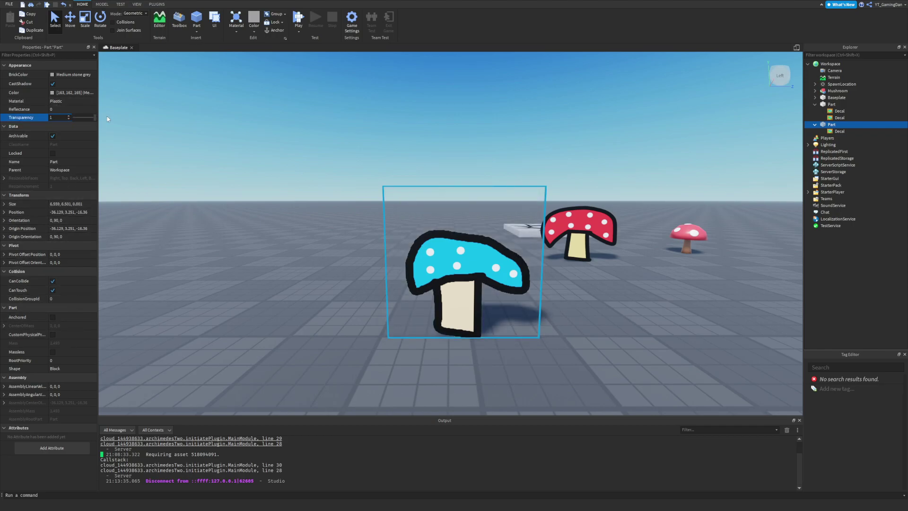
Step: Duplicate the blue mushroom decal inside the transparent part
click(231, 153)
right_drag(276, 198, 426, 218)
key(d)
key(w)
key(w)
key(d)
click(425, 217)
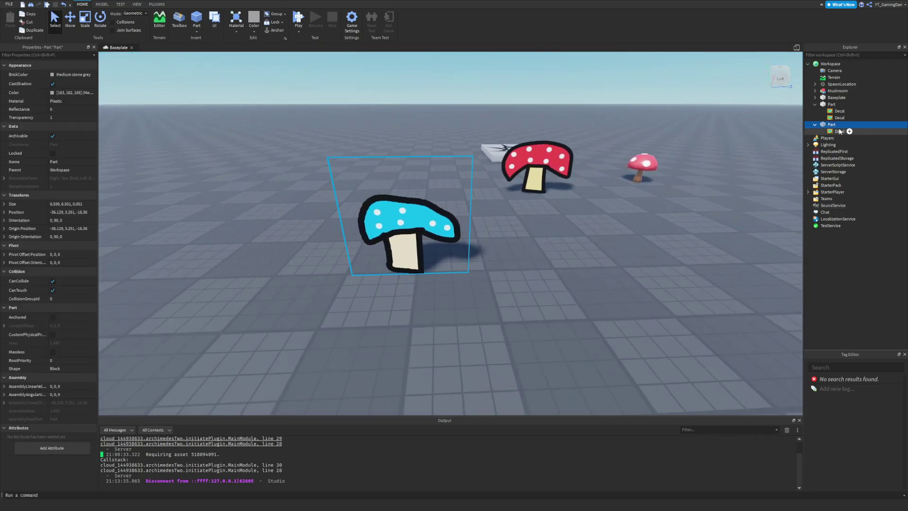
click(840, 132)
key(ctrl+d)
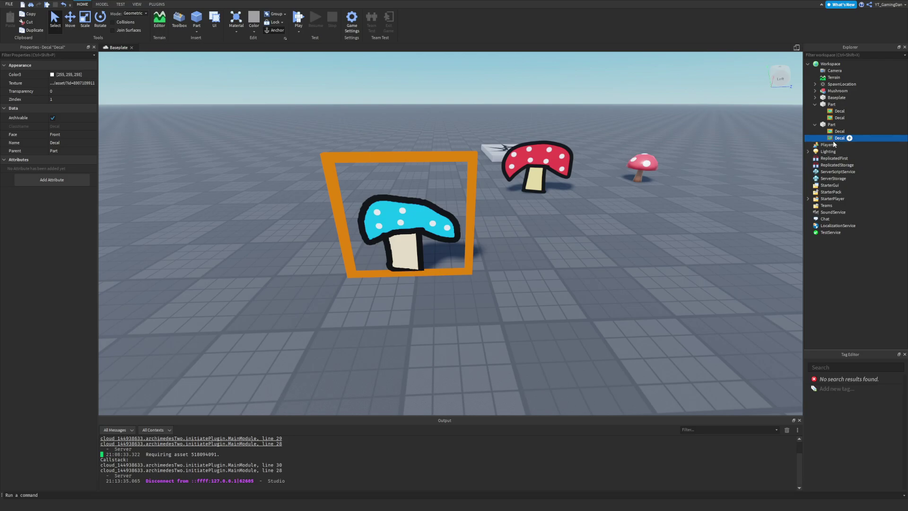
Step: Set the duplicated decal's Face to Back so the mushroom shows on the part's reverse side as well
key(d)
right_drag(634, 185, 611, 186)
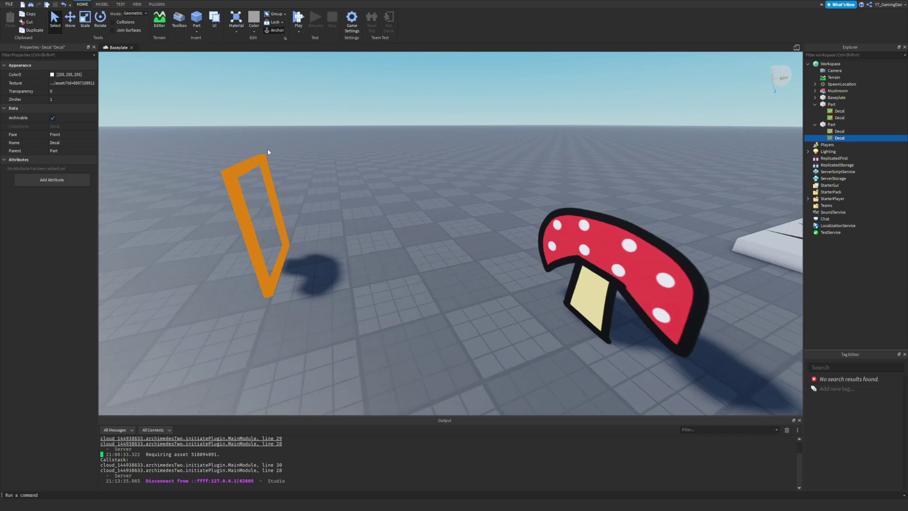
right_drag(268, 152, 96, 145)
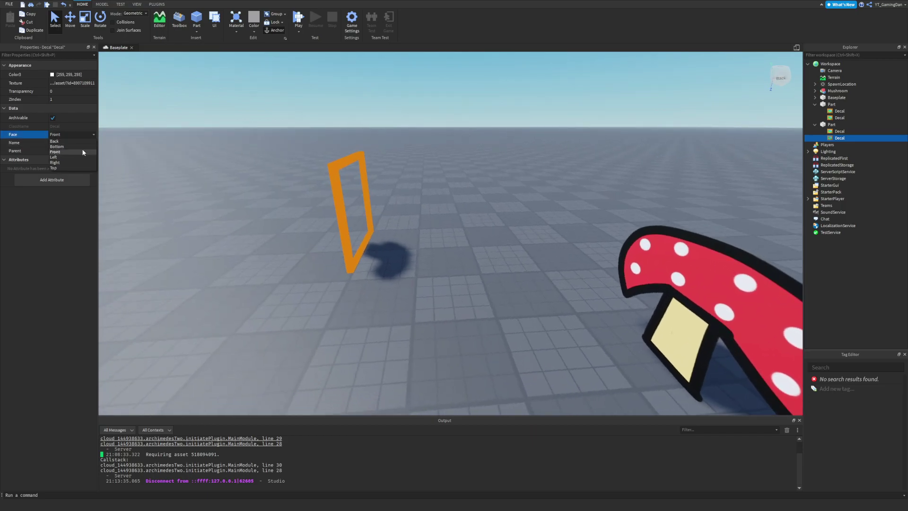
click(78, 141)
click(305, 249)
key(a)
right_drag(308, 252, 308, 254)
key(d)
key(a)
Step: Turn off CanCollide for the blue mushroom part and anchor it
click(370, 215)
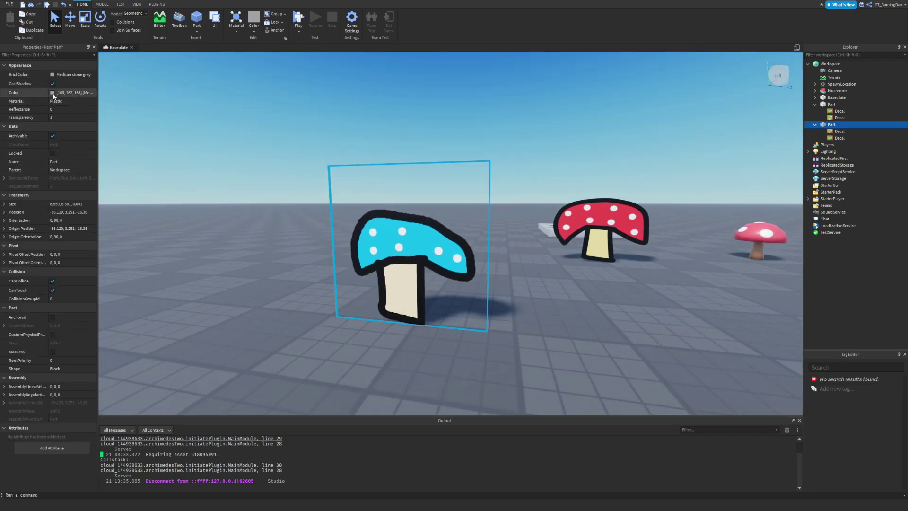
click(52, 281)
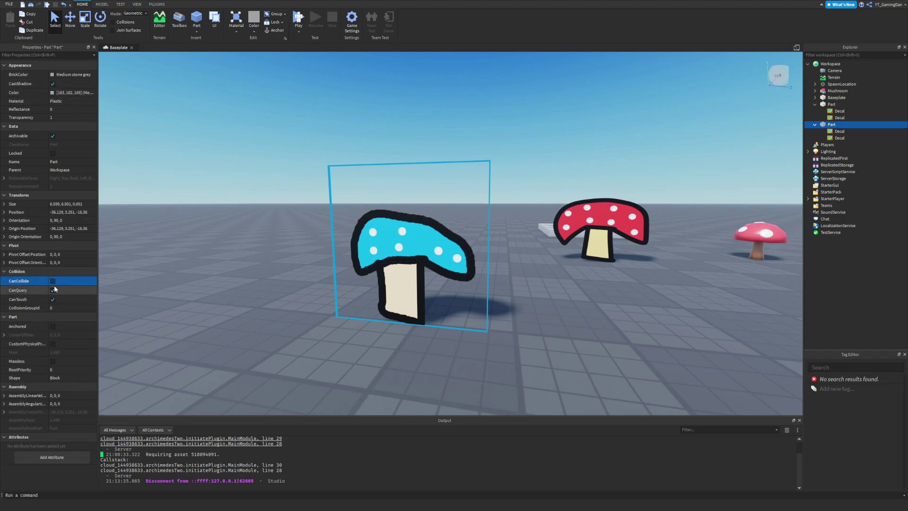
click(272, 32)
Step: Move the blue mushroom part closer to the red 2D mushroom, to about -22.2, 3.25, -15.2
right_drag(399, 118, 471, 144)
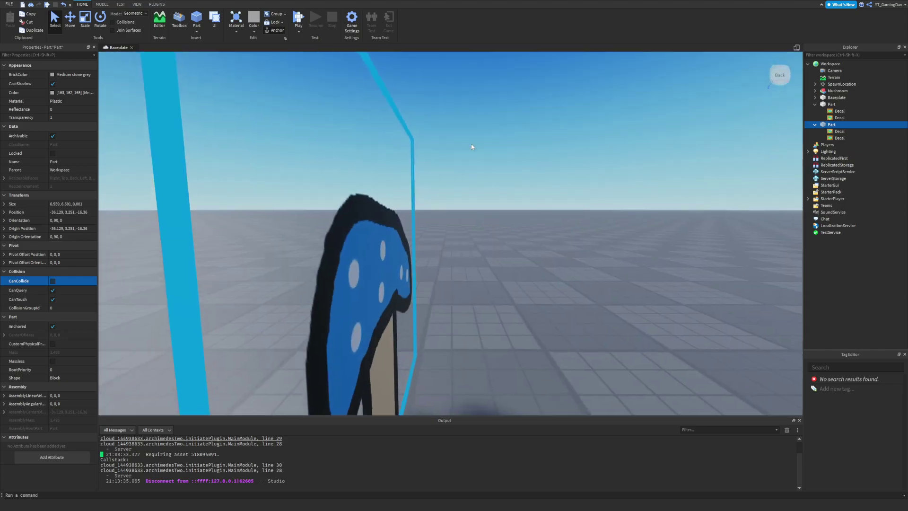
key(f)
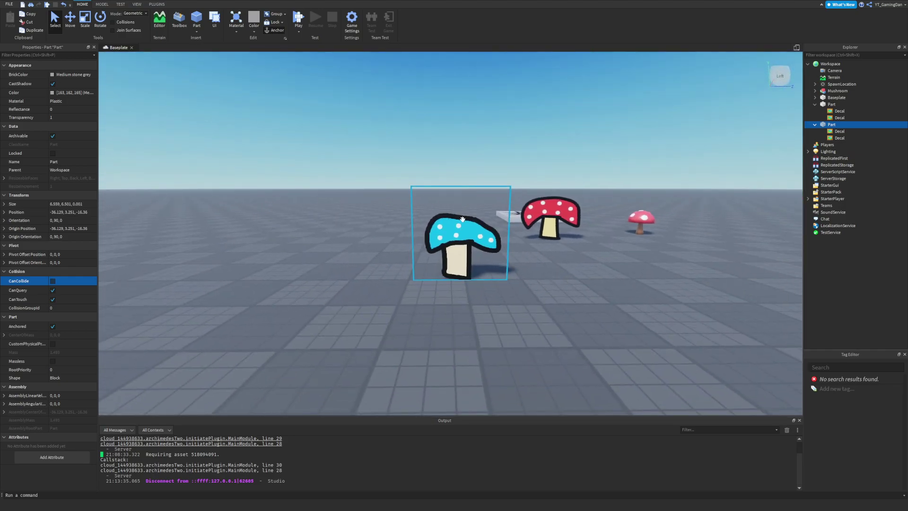
right_drag(466, 240, 384, 199)
key(w)
key(a)
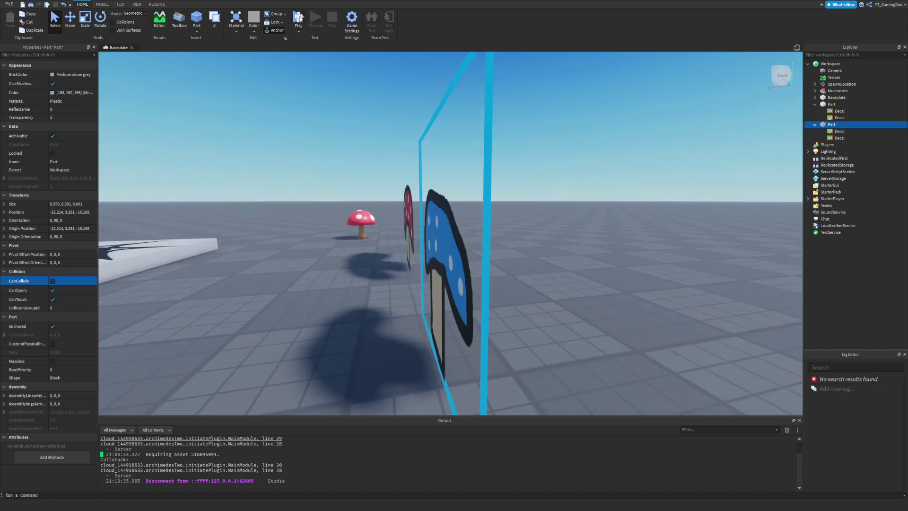
Step: Start a play test and walk the character from the spawn pad to the red 2D mushroom
click(299, 19)
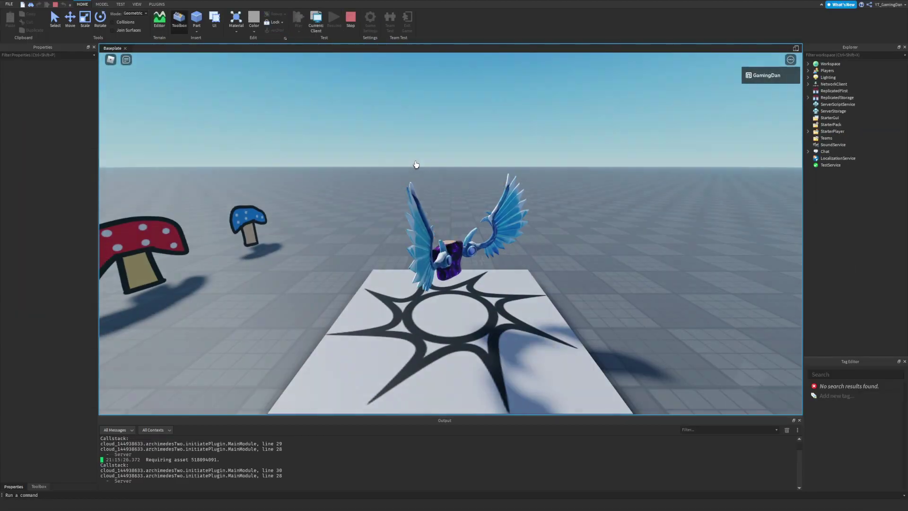
key(d)
right_drag(416, 164, 419, 163)
key(s)
key(a)
key(s)
key(d)
key(w)
key(w)
key(d)
key(a)
key(d)
key(w)
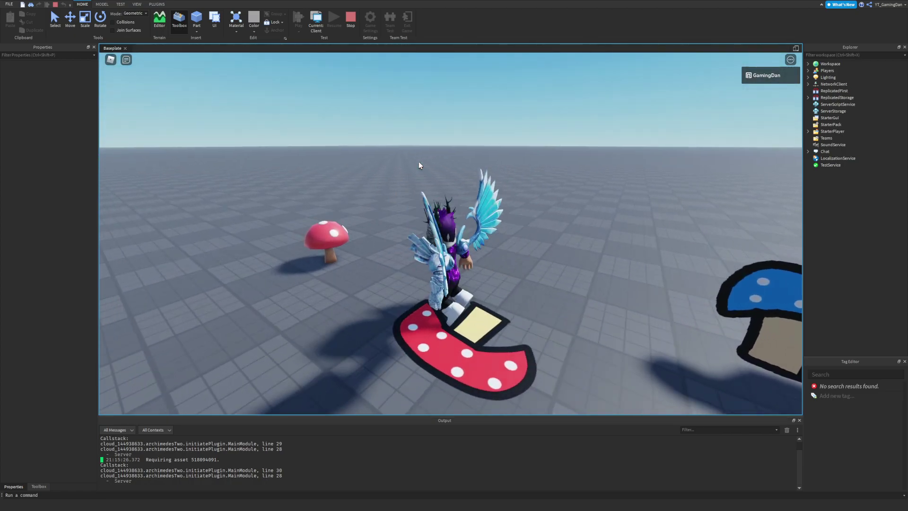
Step: Walk the character around the red and blue mushrooms to check their collision, and end the play test
key(s)
key(d)
key(w)
key(s)
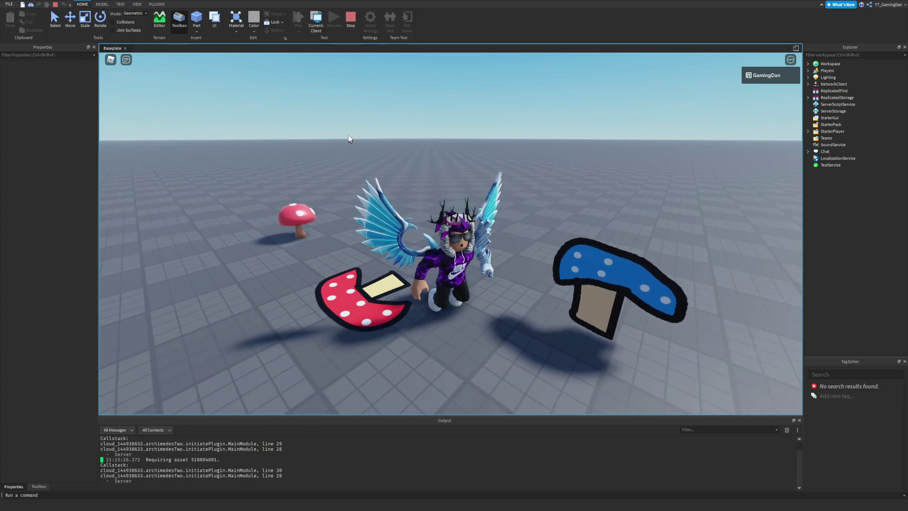
key(w)
right_drag(381, 141, 381, 139)
key(a)
key(w)
key(d)
key(s)
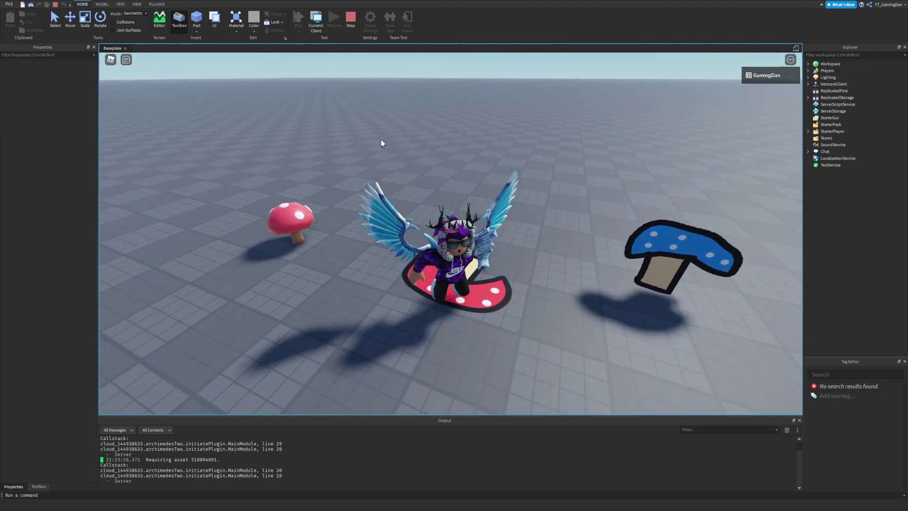
key(d)
key(w)
key(a)
key(s)
key(d)
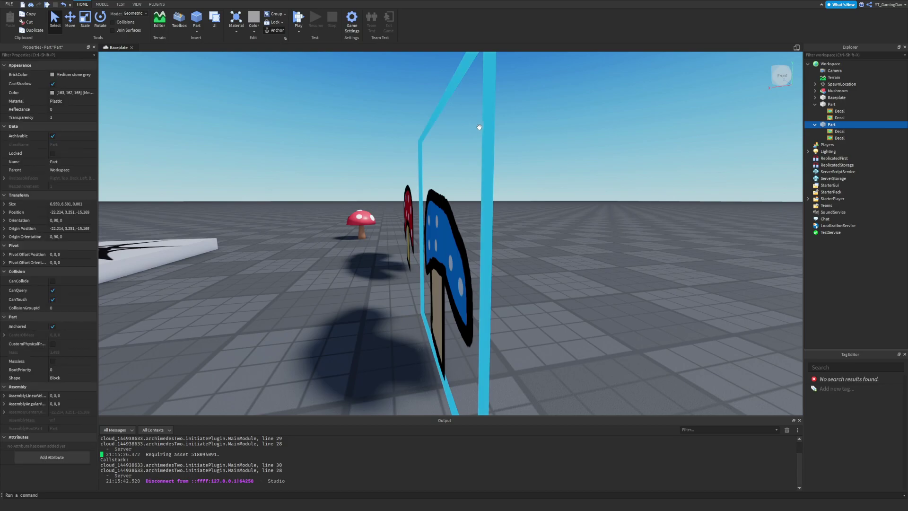
Step: Examine the blue mushroom's front decal and compare the blue and red mushrooms from several angles
key(d)
right_drag(470, 137, 470, 138)
key(s)
click(839, 131)
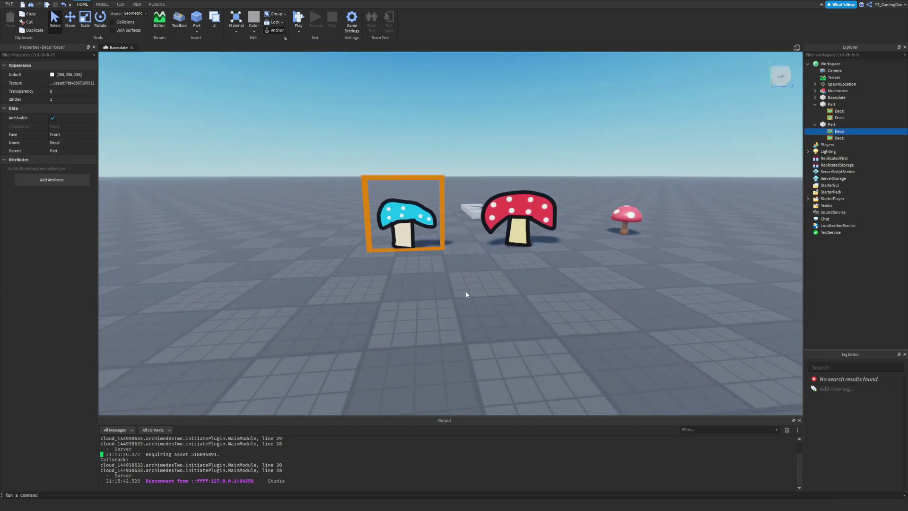
click(466, 294)
right_drag(464, 288, 470, 288)
key(a)
key(w)
key(s)
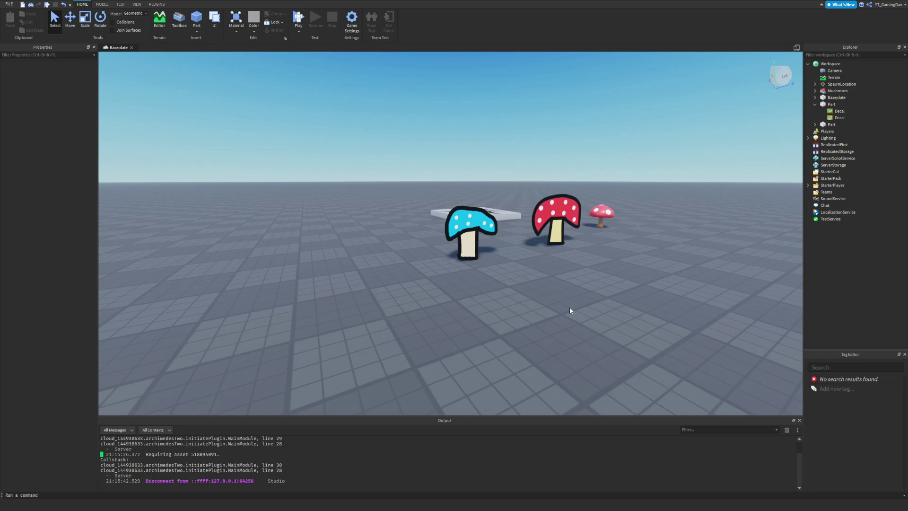
key(w)
key(d)
right_drag(554, 283, 553, 281)
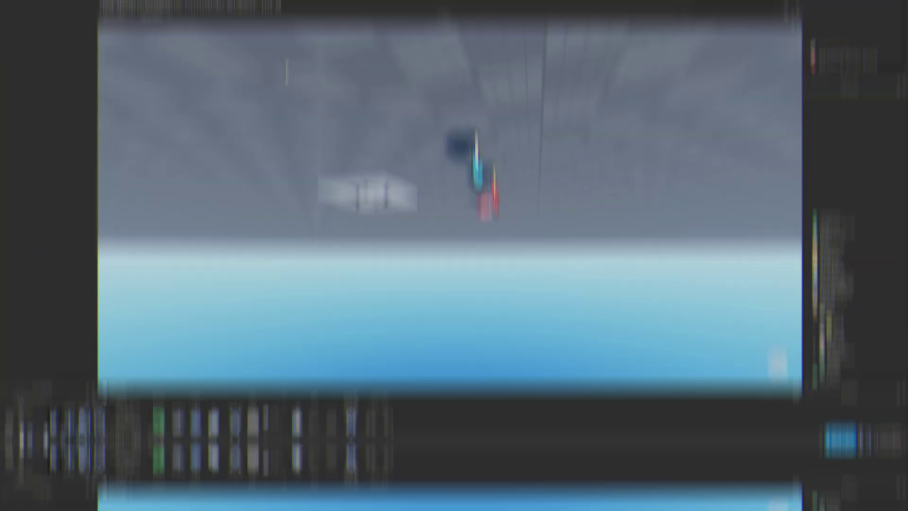
key(w)
key(a)
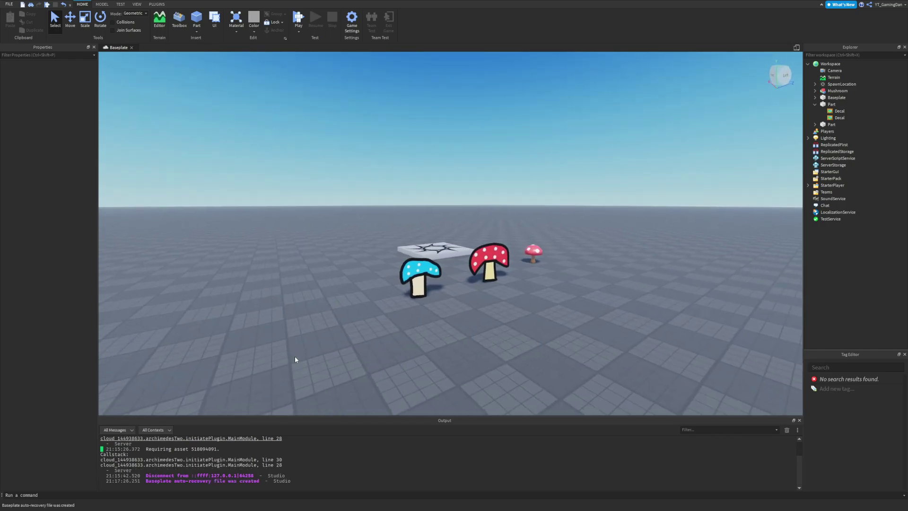
key(w)
click(366, 316)
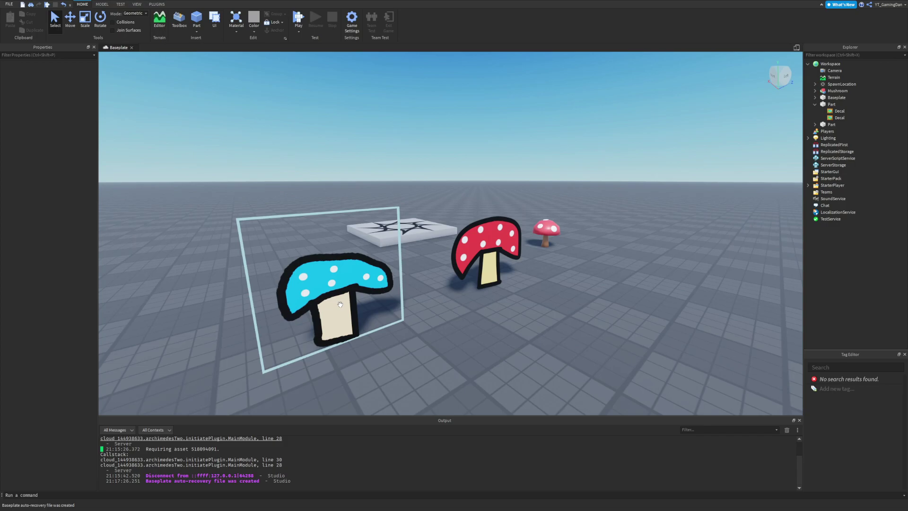
key(d)
key(a)
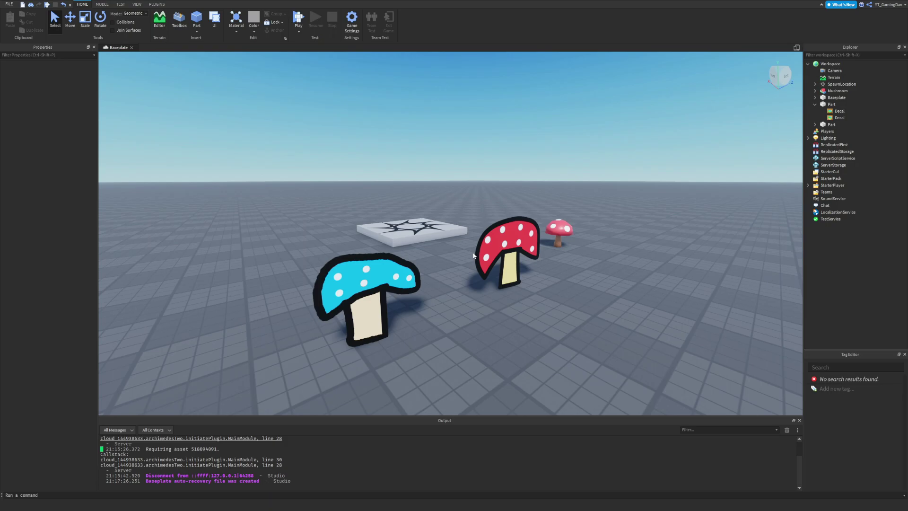
key(s)
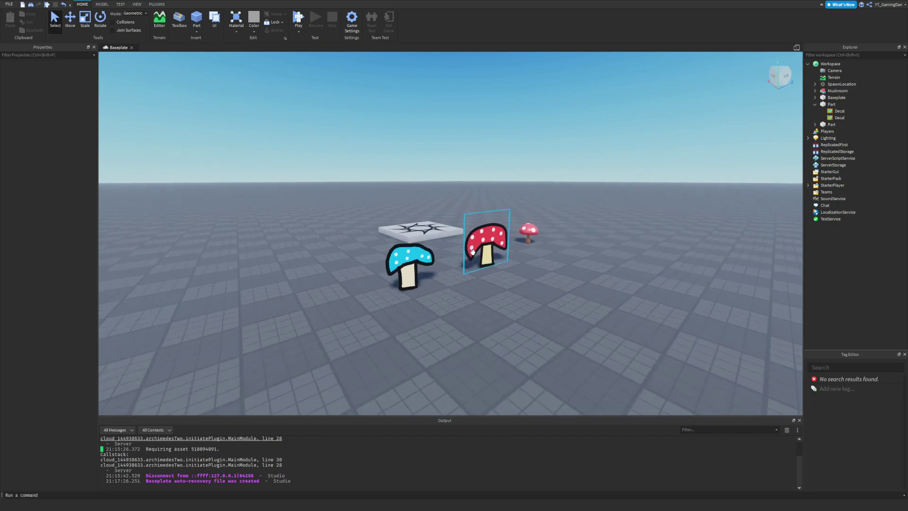
Step: Move the blue mushroom part farther away from the red 2D mushroom, to about -23, 3.25, -20.1
key(d)
right_drag(471, 256, 470, 253)
key(w)
key(w)
key(a)
key(a)
key(s)
key(d)
drag(426, 285, 359, 304)
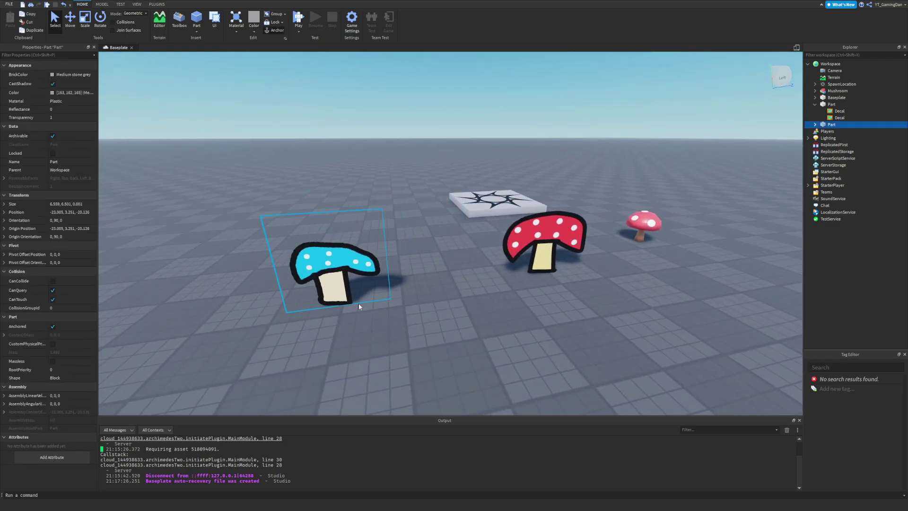
Step: Insert a new block part and place it on the baseplate beyond the blue mushroom, at about -23.8, 0.5, -42.9
right_drag(401, 281, 399, 264)
key(s)
right_drag(292, 154, 336, 162)
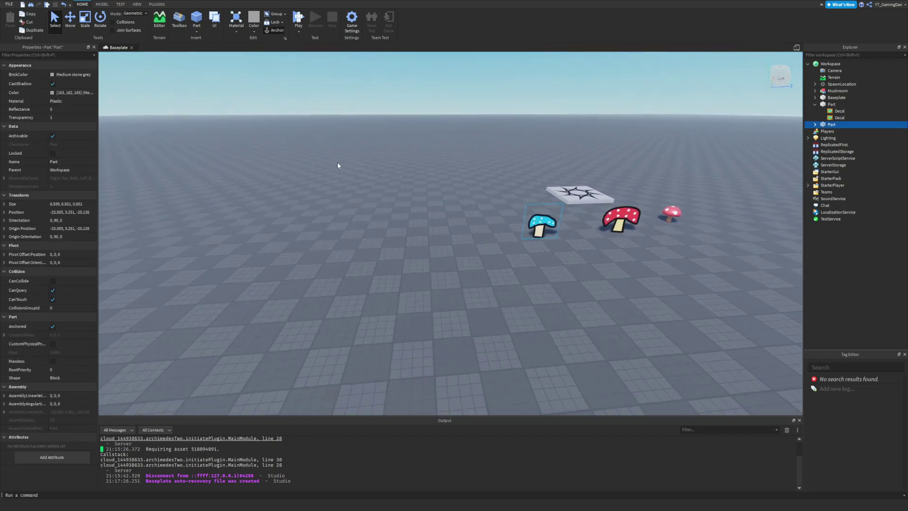
click(199, 23)
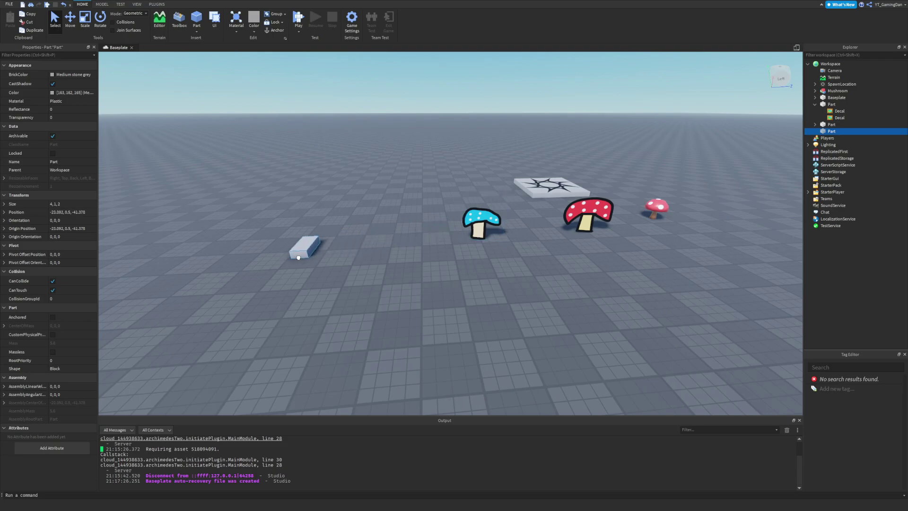
drag(299, 258, 281, 263)
right_drag(406, 235, 407, 234)
key(w)
key(s)
right_drag(413, 126, 412, 125)
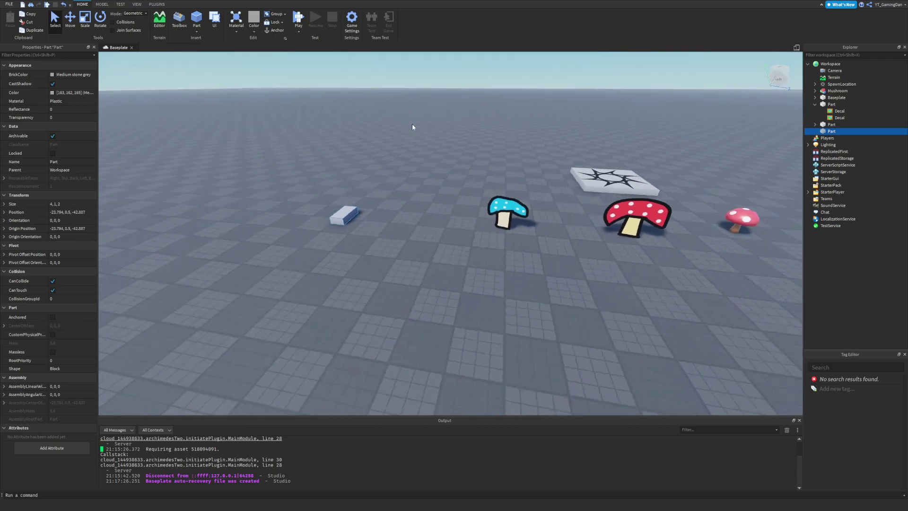
Step: Scale the new part up into a wall about 26.4 studs wide and 13.7 studs high
click(68, 21)
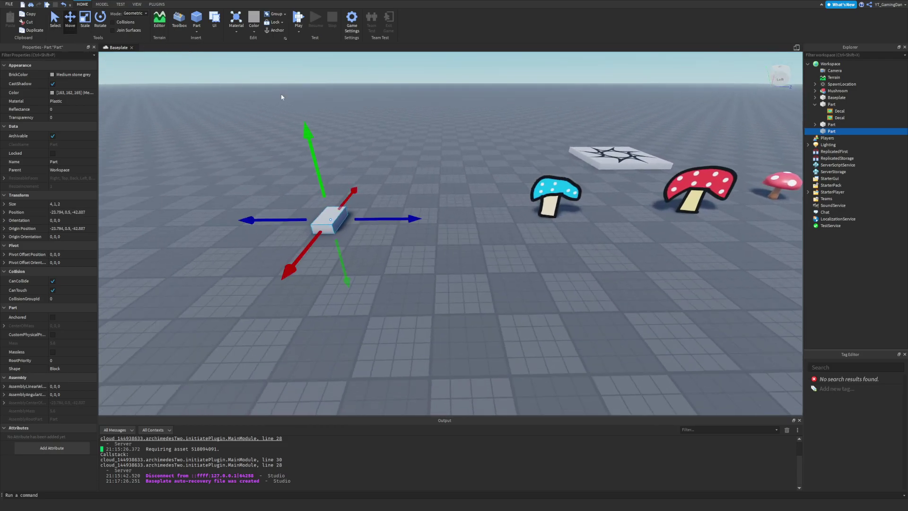
key(f)
click(84, 19)
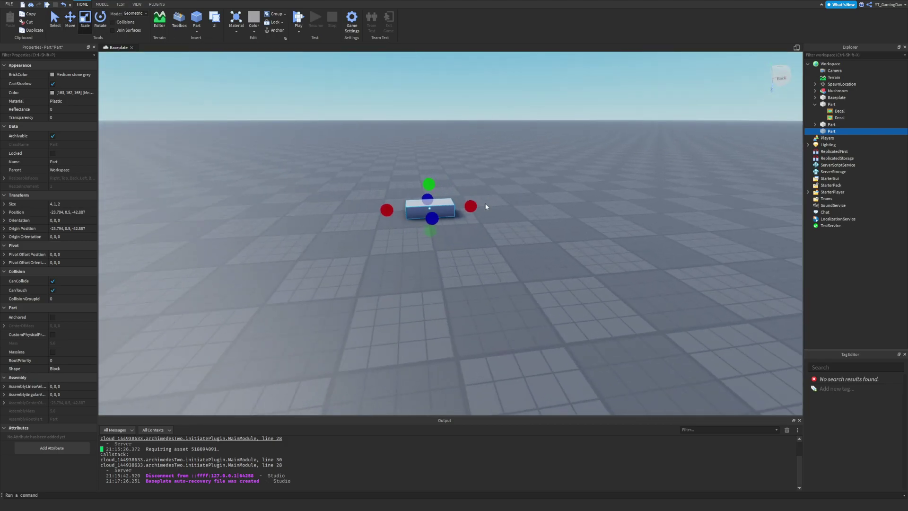
drag(487, 205, 648, 198)
drag(387, 211, 320, 214)
mouse_move(429, 209)
right_down()
mouse_move(445, 213)
mouse_move(435, 208)
right_up()
drag(445, 193, 469, 62)
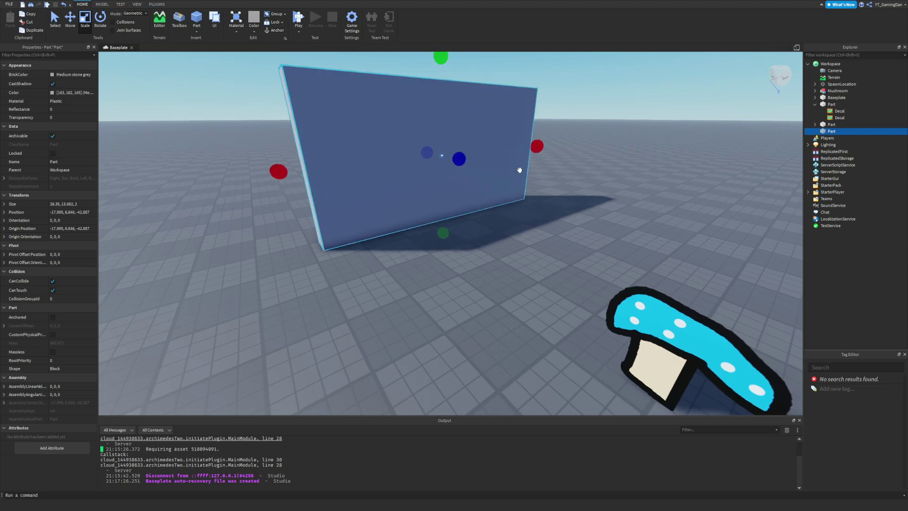
Step: Thicken the wall to about 2.8 studs
key(a)
right_drag(519, 168, 520, 173)
mouse_move(437, 199)
mouse_down()
mouse_move(362, 200)
mouse_move(422, 199)
mouse_up()
key(d)
right_drag(445, 198, 499, 195)
key(s)
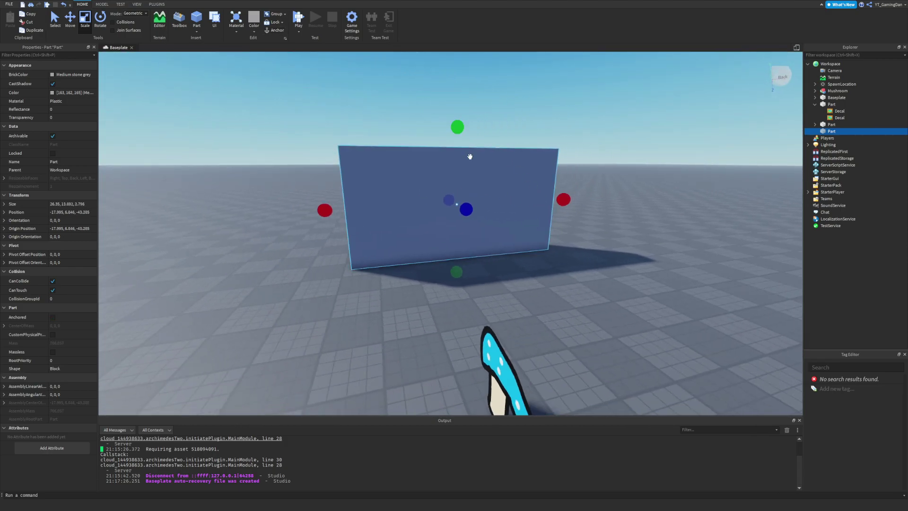
Step: Shrink the wall to a block about 10.4 studs wide and 7.3 studs high
key(w)
right_drag(470, 157, 468, 256)
key(a)
key(s)
key(d)
key(s)
drag(519, 212, 419, 251)
drag(330, 141, 352, 219)
right_drag(438, 227, 434, 226)
key(d)
key(w)
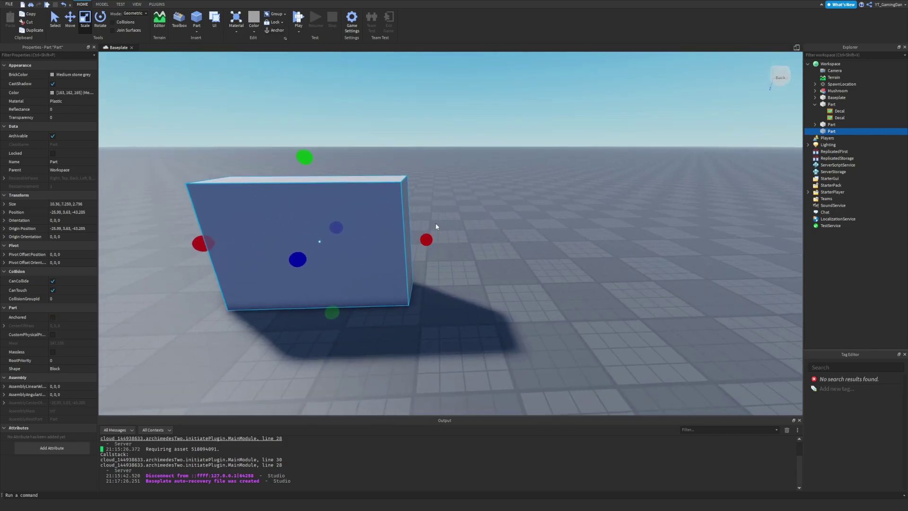
Step: Duplicate the block twice, placing one copy beside it with a gap and stacking the other on top of that copy
key(ctrl+d)
click(72, 26)
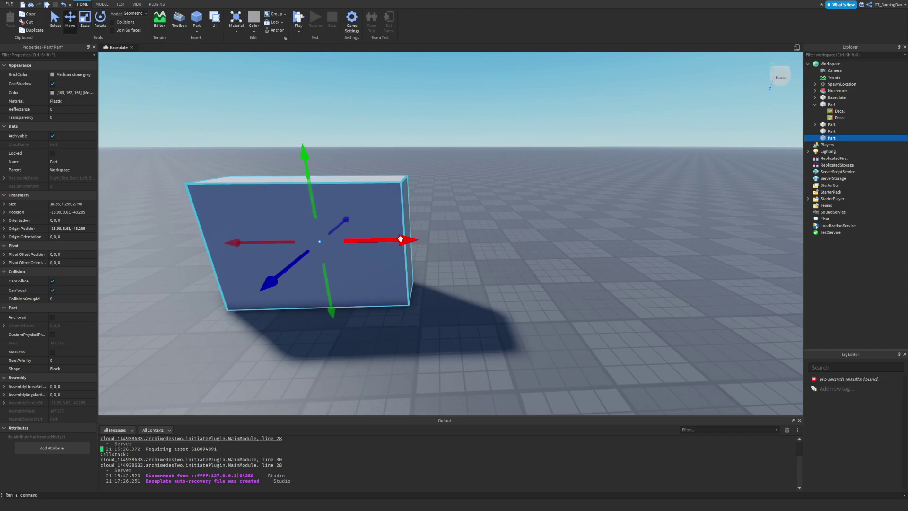
drag(402, 238, 672, 271)
key(ctrl+d)
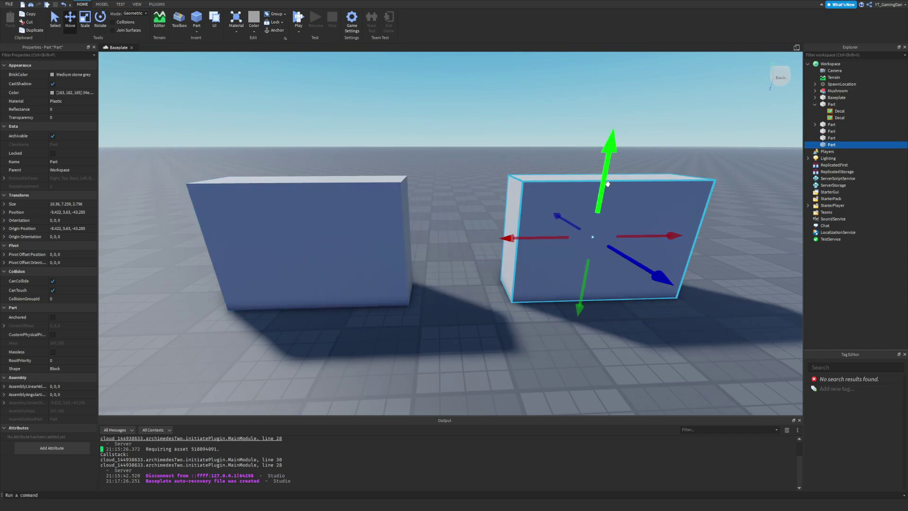
drag(602, 146, 587, 32)
right_drag(598, 217, 604, 198)
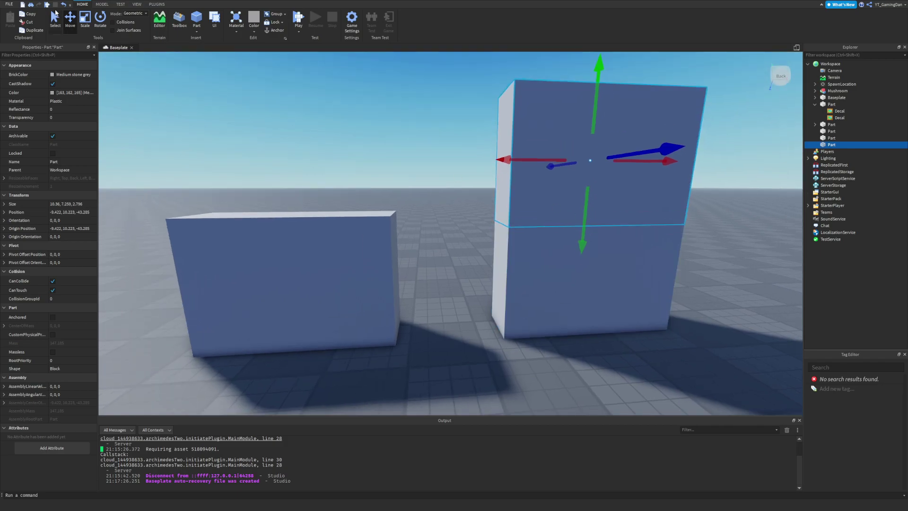
Step: Stretch the upper block sideways so it spans the gap and covers both lower blocks
click(96, 22)
click(74, 21)
click(86, 31)
drag(485, 159, 142, 155)
click(489, 331)
scroll(488, 327, up, 5)
right_drag(489, 331, 520, 323)
scroll(512, 322, down, 5)
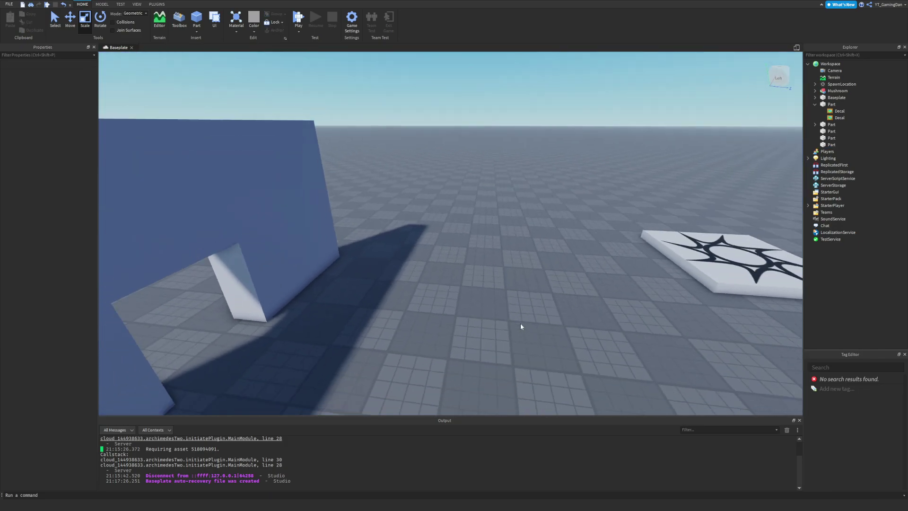
Step: Delete the spanning upper block and the duplicated lower block, keeping only the original block
scroll(520, 322, down, 5)
click(354, 209)
key(Delete)
click(371, 234)
key(Delete)
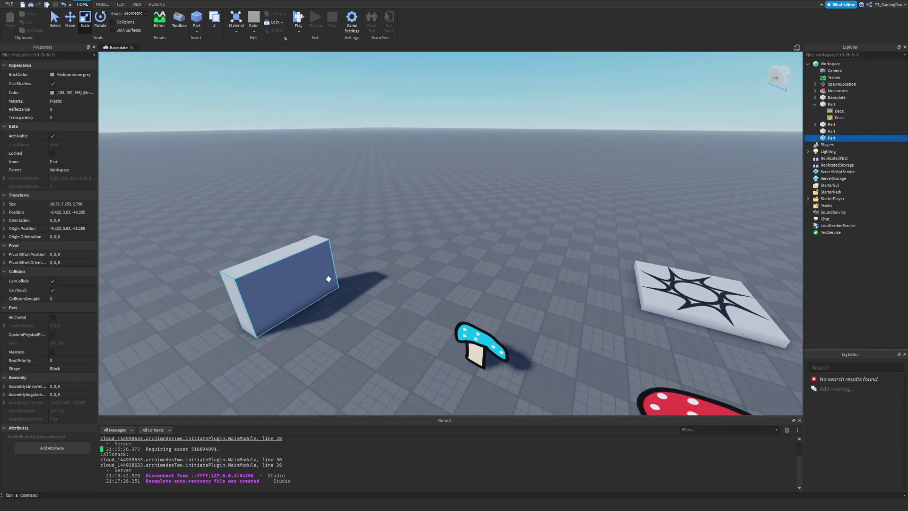
Step: Scale the remaining block into a large wall about 25.9 studs wide and 19.8 studs high
click(328, 278)
right_drag(357, 270, 311, 207)
scroll(311, 207, up, 2)
drag(275, 213, 417, 186)
key(a)
key(s)
drag(329, 171, 311, 75)
key(s)
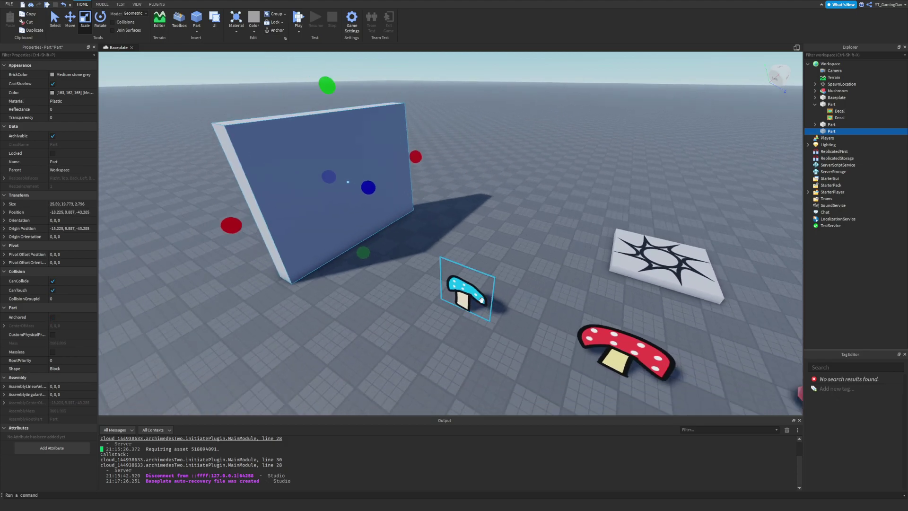
Step: Move the blue mushroom part behind the wall, to about -20.9, 3.25, -53.2
key(a)
drag(481, 300, 410, 271)
key(d)
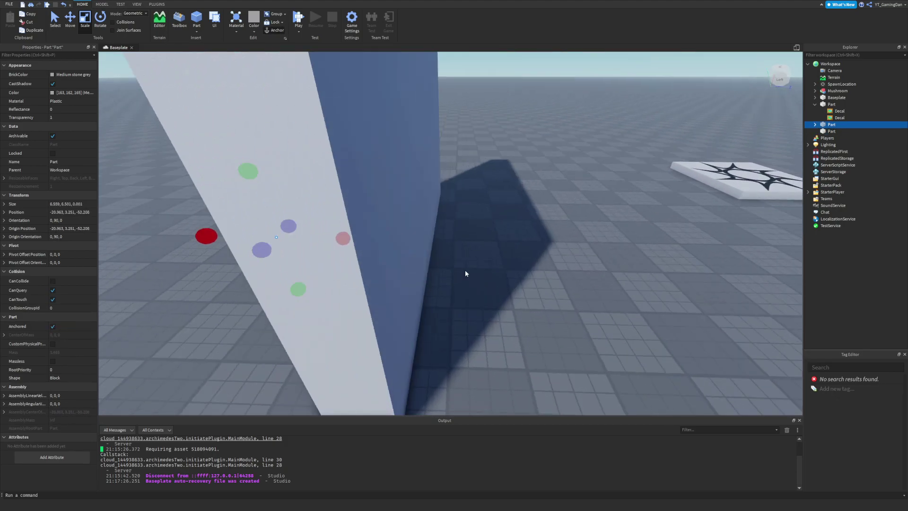
key(d)
right_drag(465, 271, 453, 244)
Step: Reduce the wall's height to about 18 studs
click(454, 244)
key(a)
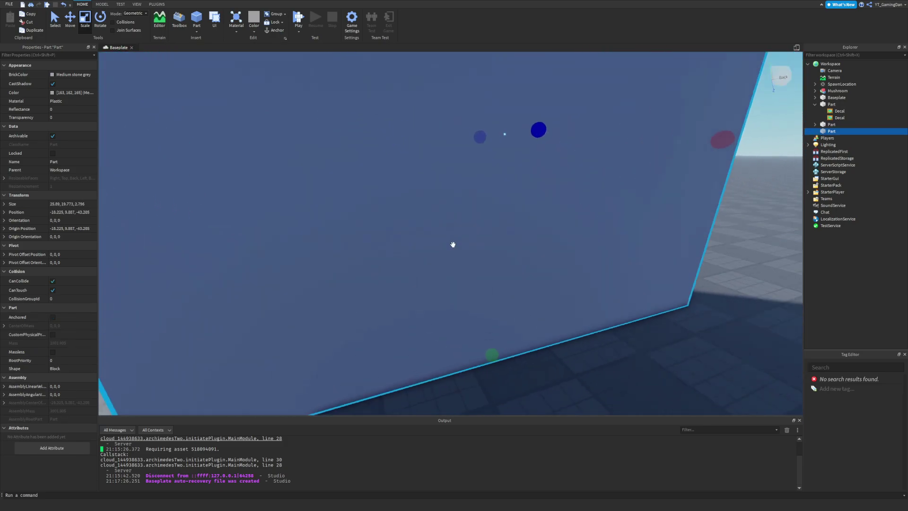
scroll(499, 276, down, 5)
scroll(503, 278, up, 4)
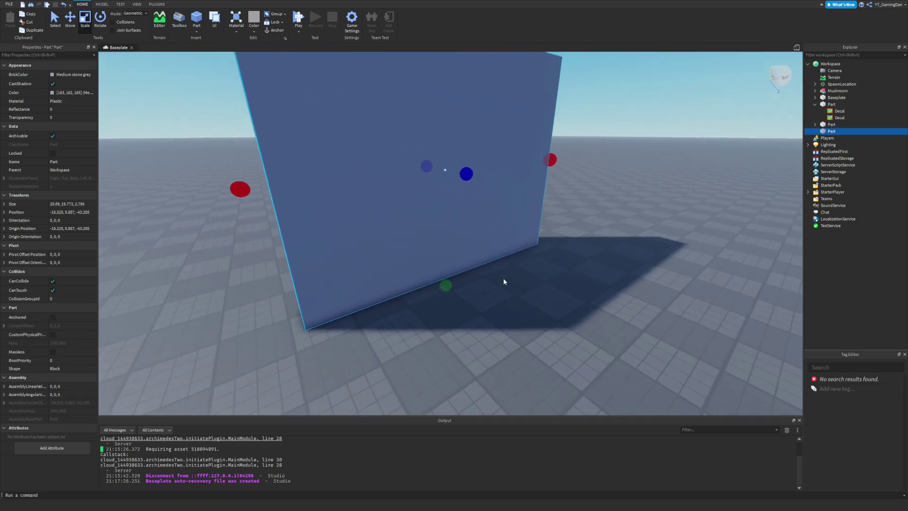
scroll(503, 279, down, 5)
scroll(523, 304, up, 5)
scroll(515, 268, down, 2)
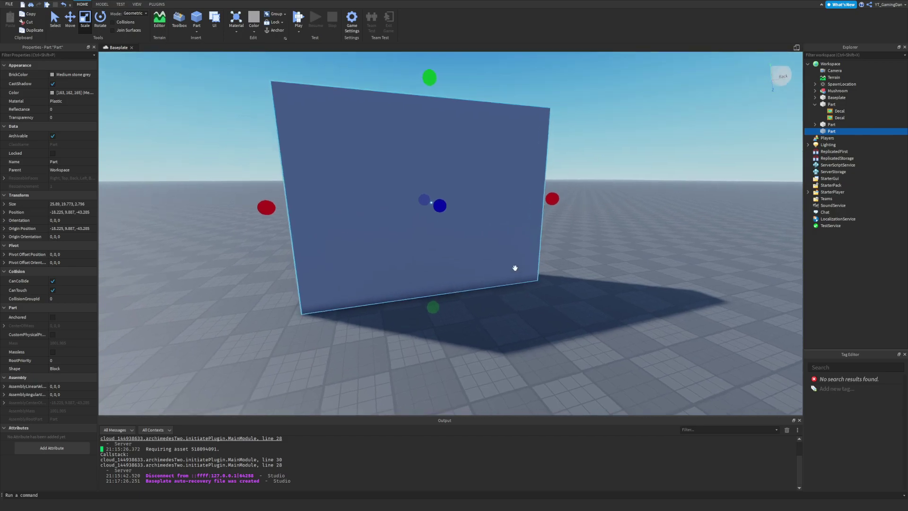
scroll(515, 267, down, 2)
drag(408, 124, 411, 142)
scroll(498, 200, up, 3)
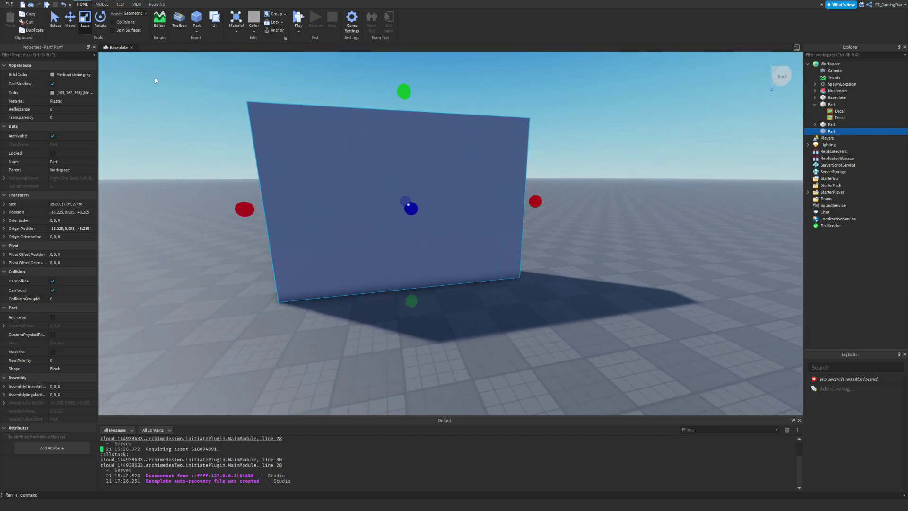
Step: Insert another part, anchor it, turn it 90 degrees, widen it to about 4.1 studs and set it against the wall's base
click(200, 25)
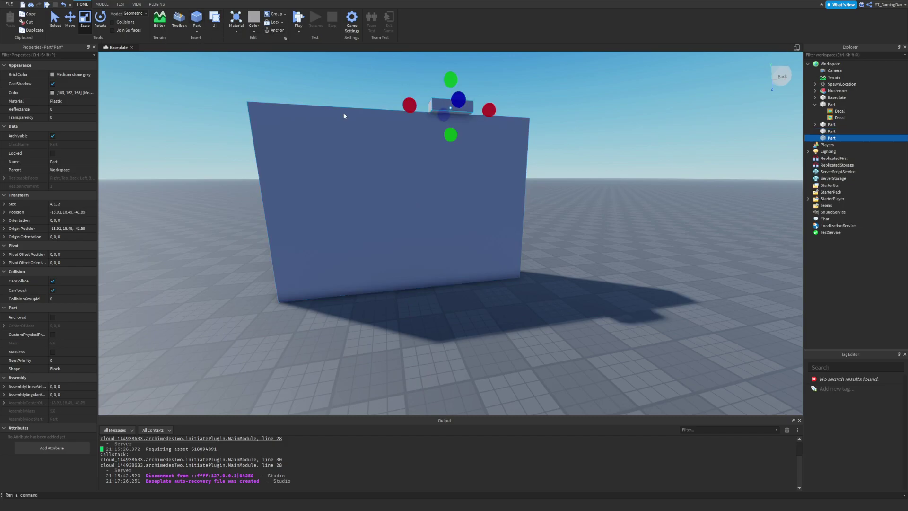
scroll(359, 126, up, 4)
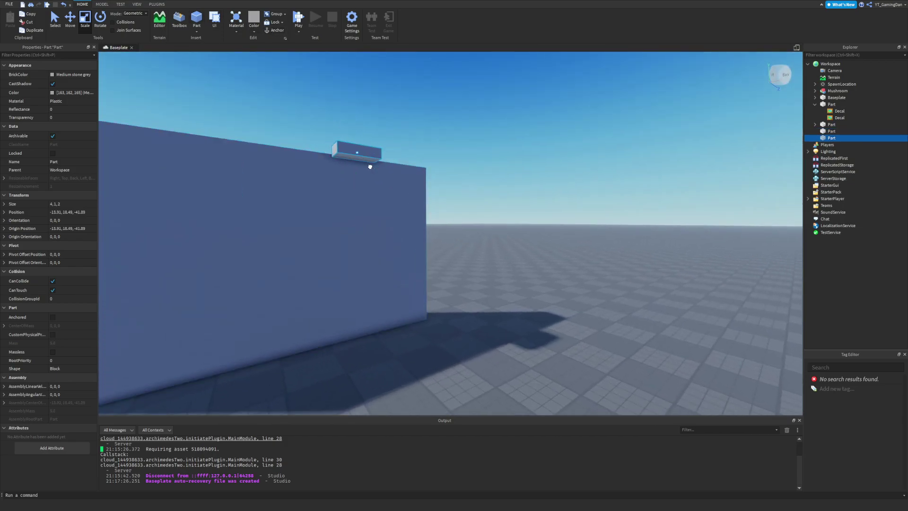
drag(370, 167, 356, 374)
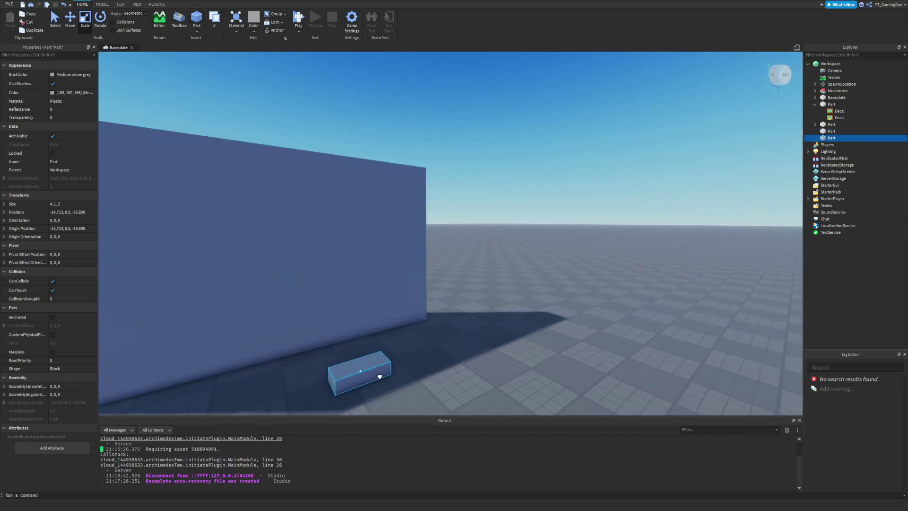
right_drag(359, 378, 385, 377)
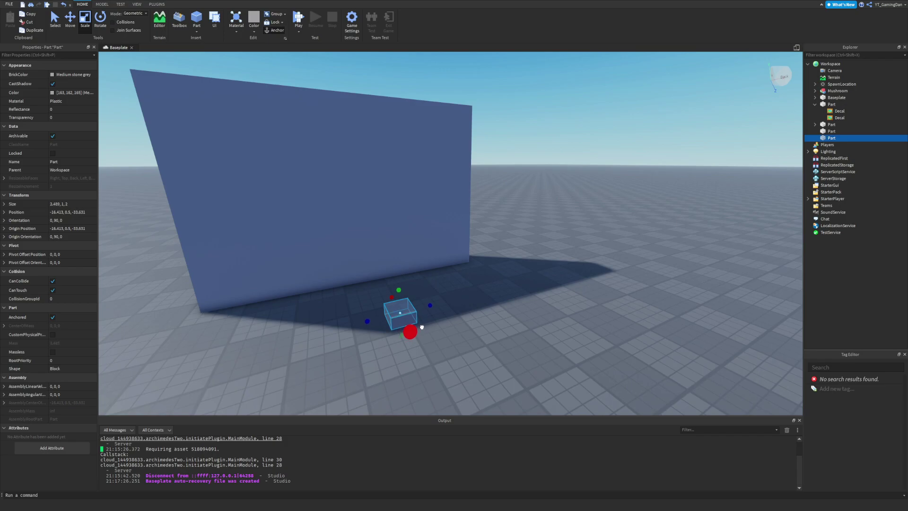
scroll(420, 322, up, 3)
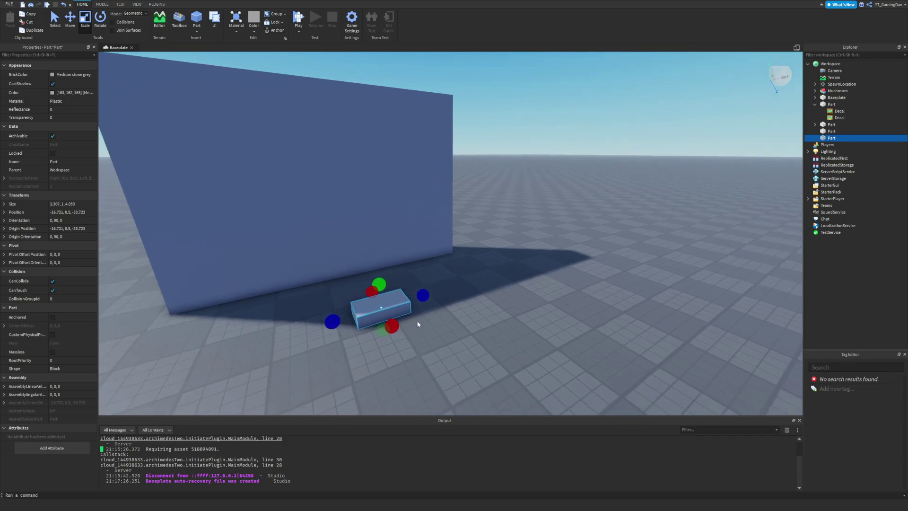
right_drag(420, 321, 417, 318)
scroll(422, 314, down, 2)
drag(428, 296, 402, 255)
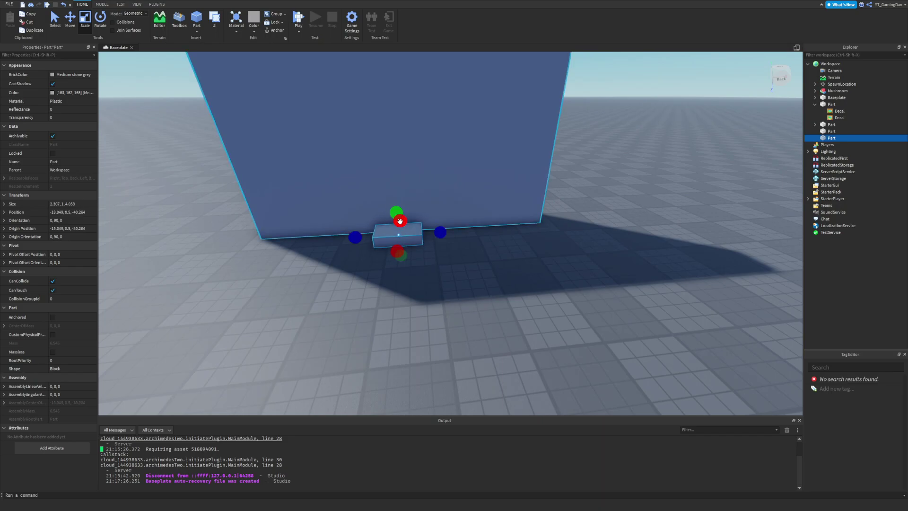
Step: Scale the small part at the wall's base into a door-shaped block about 9.1 studs high and 8.2 studs wide
drag(400, 221, 407, 170)
right_drag(395, 217, 395, 222)
drag(439, 202, 450, 107)
right_drag(469, 118, 411, 137)
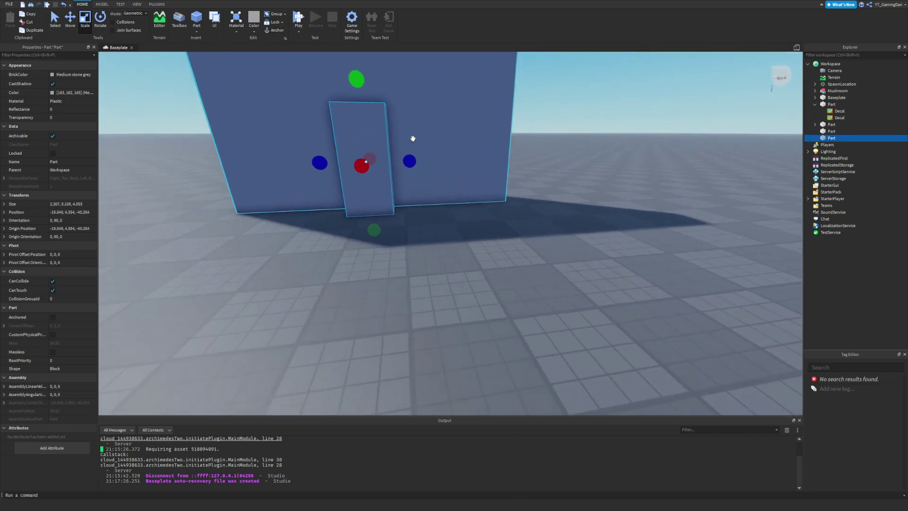
drag(420, 164, 452, 162)
drag(332, 164, 316, 161)
Step: Insert the R6 Roblox Dummy model and stand it in front of the door-shaped block
click(482, 268)
key(a)
right_drag(481, 267, 481, 268)
key(w)
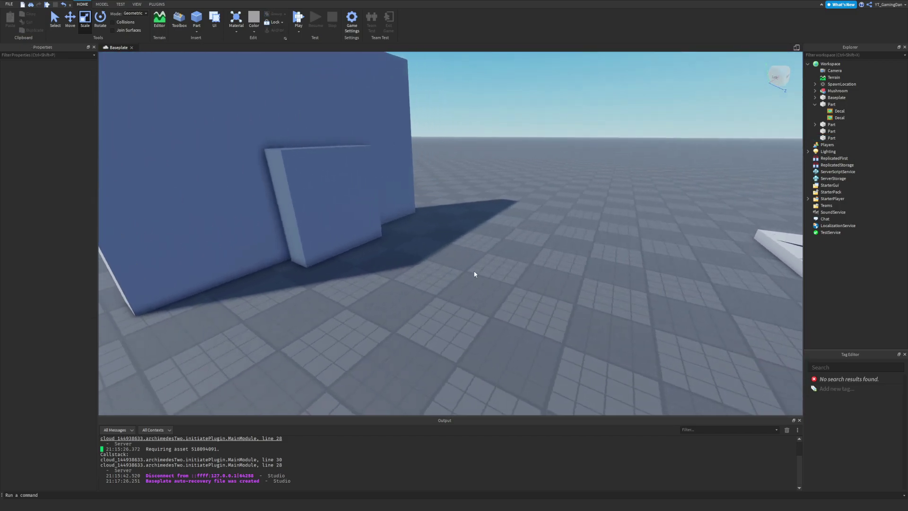
click(179, 20)
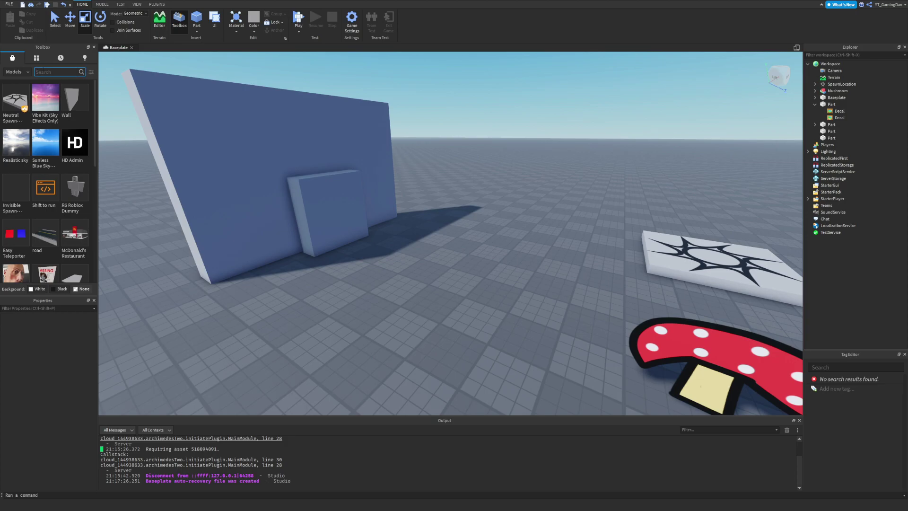
scroll(466, 243, down, 3)
drag(466, 243, 432, 283)
right_drag(432, 284, 448, 270)
Step: Extend the door-shaped block's depth to about 6.7 studs so it passes through the wall
click(463, 198)
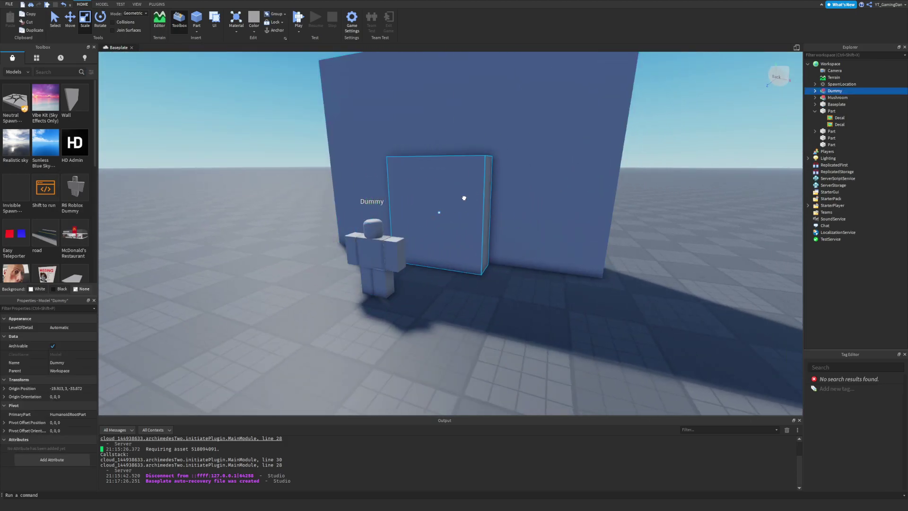
click(464, 198)
right_drag(464, 198, 458, 205)
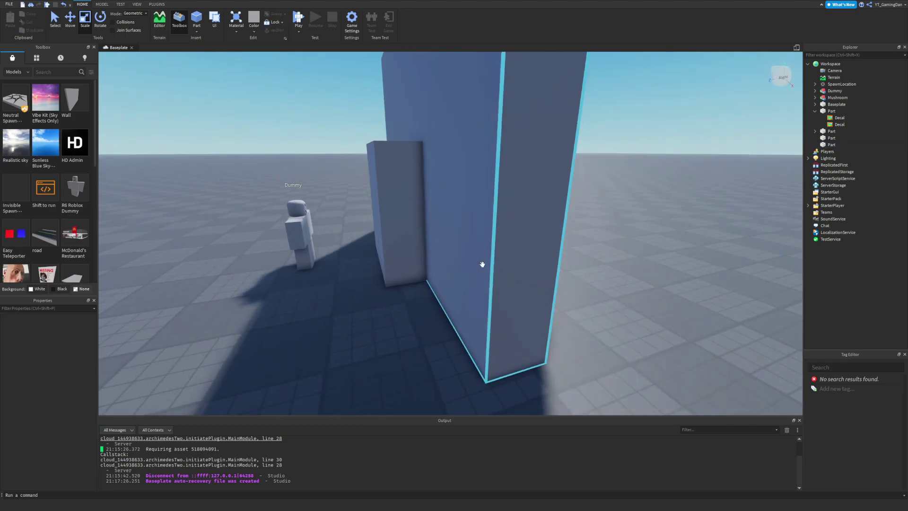
right_drag(483, 263, 435, 272)
click(482, 263)
Step: Duplicate the door-shaped block and move the copy out in front of the wall beside the dummy
key(ctrl+d)
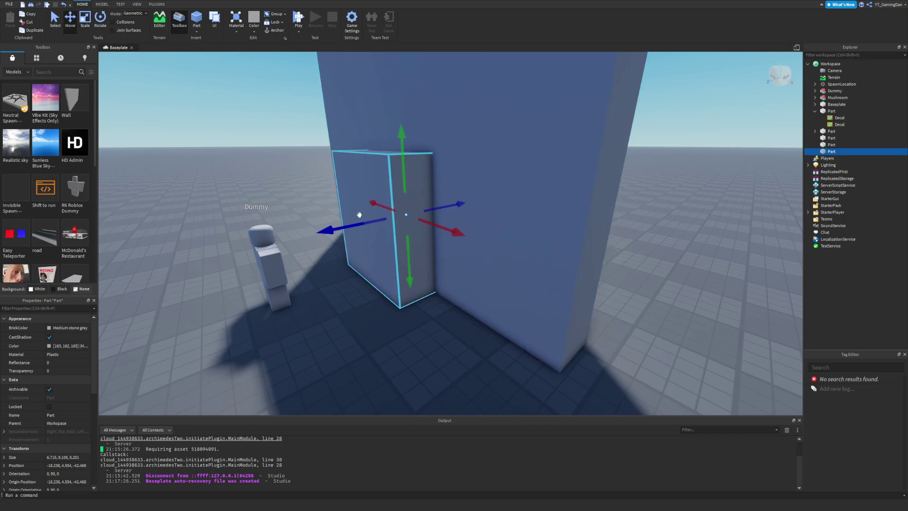
scroll(359, 215, down, 4)
drag(360, 215, 222, 273)
key(ctrl+z)
Step: Negate the door-shaped block embedded in the wall so it can act as the doorway cutter
click(416, 227)
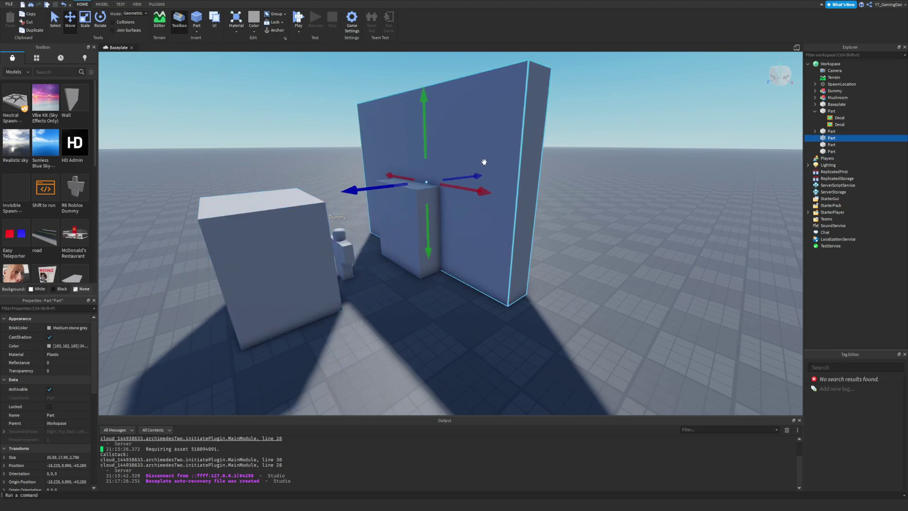
click(414, 217)
click(469, 180)
right_drag(469, 179, 456, 189)
scroll(455, 189, up, 3)
click(453, 206)
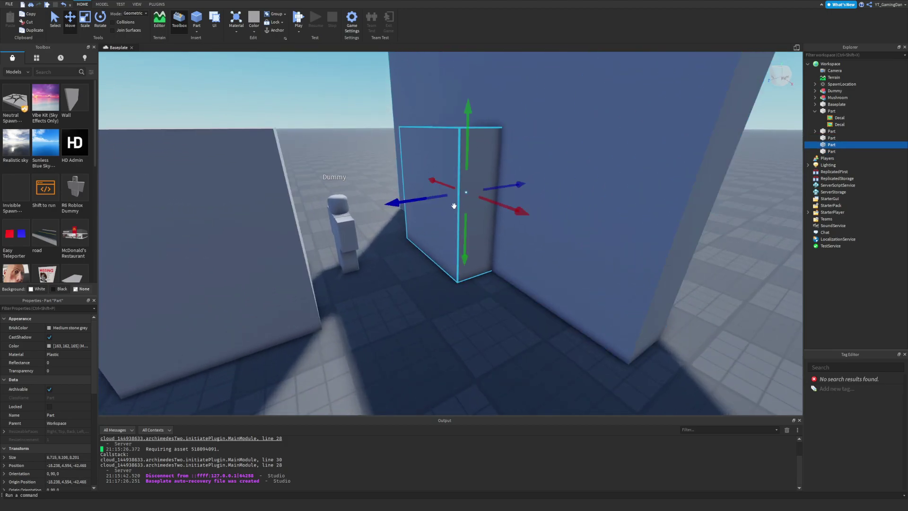
scroll(454, 206, down, 3)
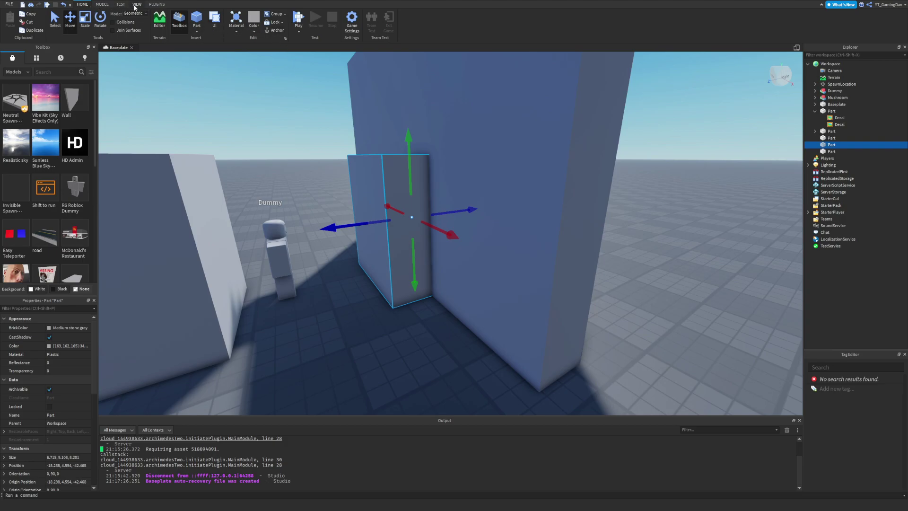
click(102, 4)
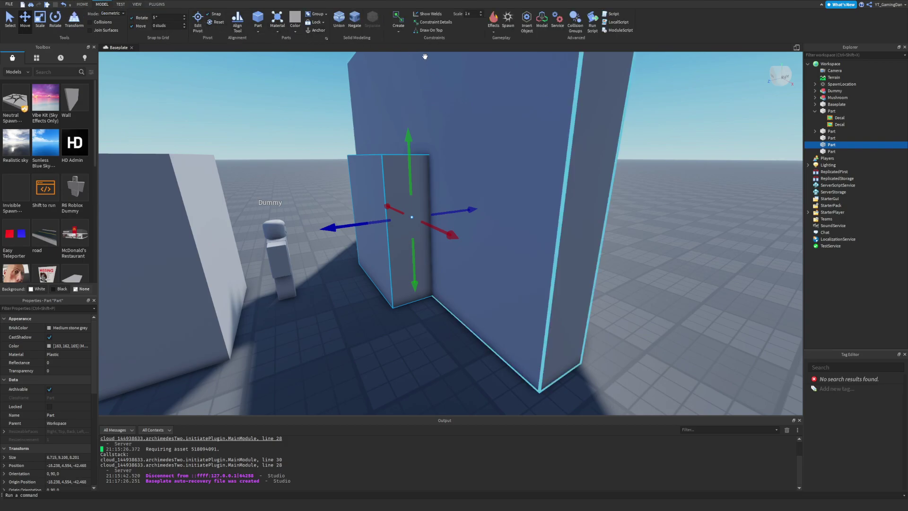
right_drag(423, 55, 396, 49)
click(354, 21)
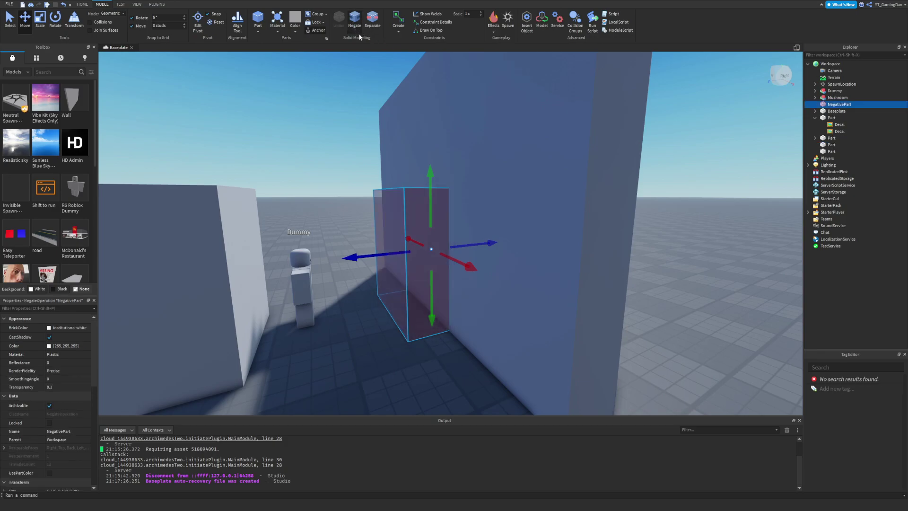
Step: Union the wall with the NegativePart to cut the doorway out of the wall
click(515, 94)
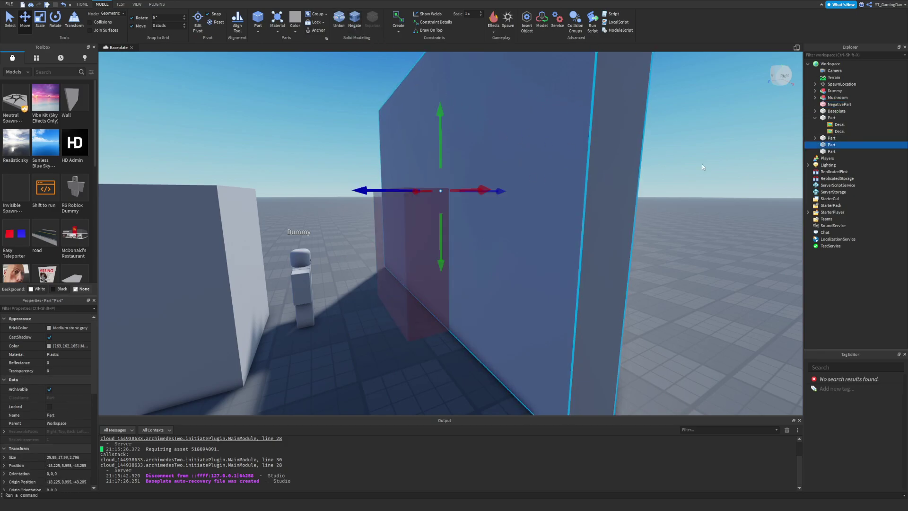
click(416, 232)
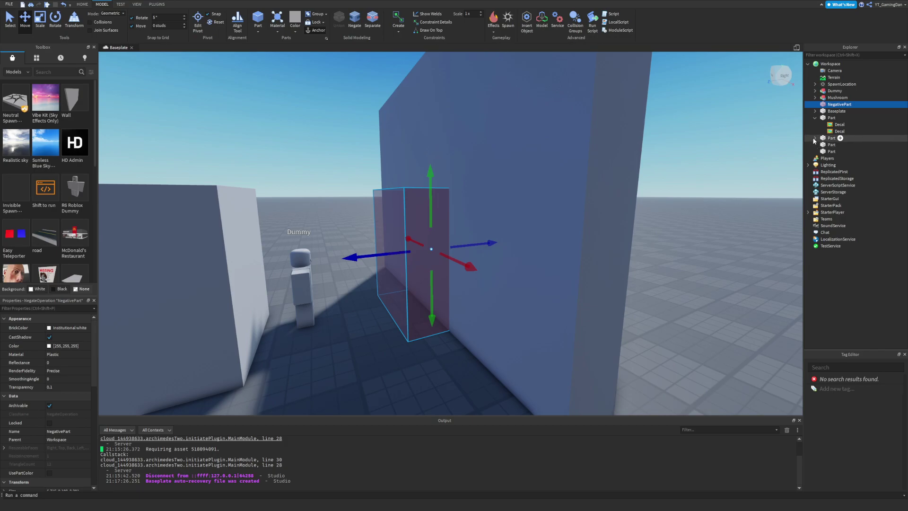
click(813, 138)
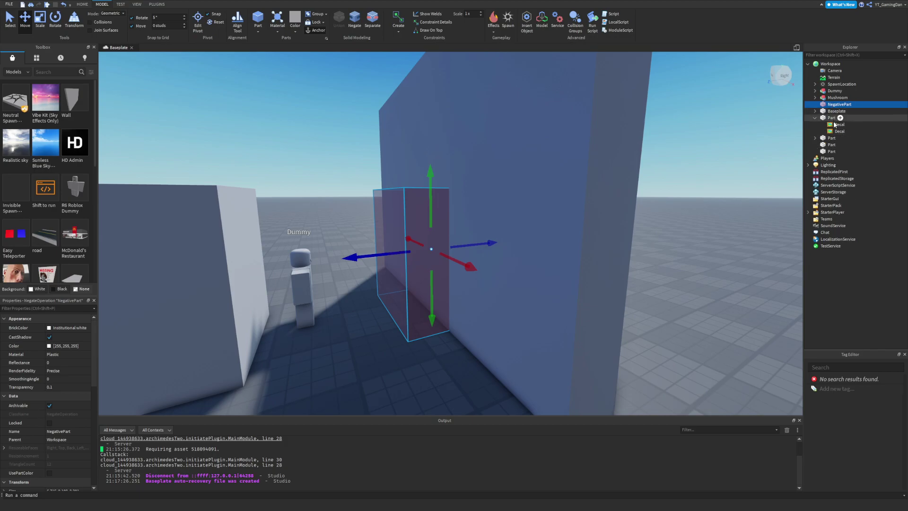
click(534, 142)
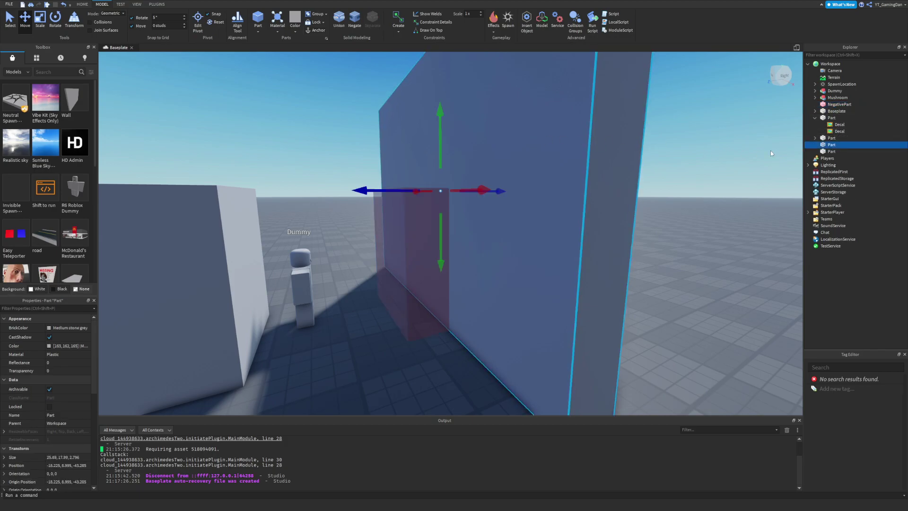
ctrl+click(836, 106)
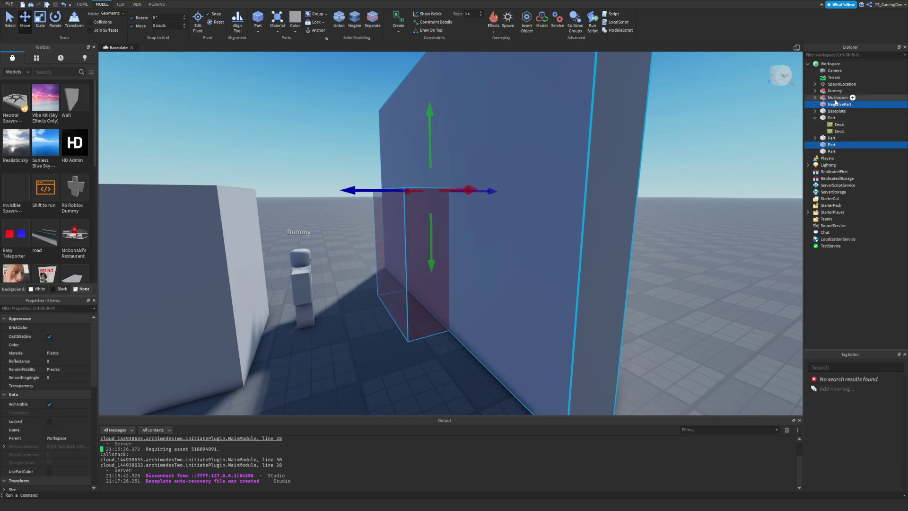
click(341, 26)
Step: Move the duplicate door-shaped block from beside the dummy into the wall's doorway opening
right_drag(413, 109, 410, 295)
click(412, 303)
key(w)
key(s)
click(343, 271)
key(s)
right_drag(343, 271, 360, 254)
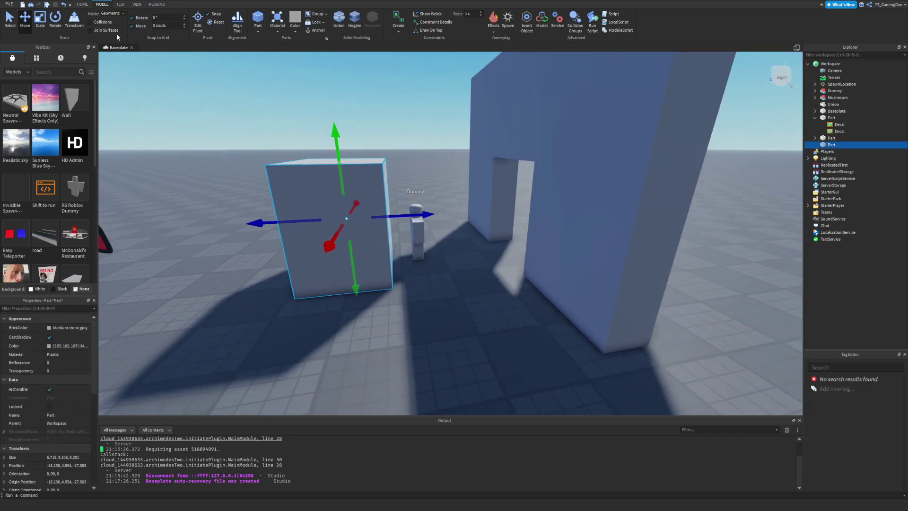
drag(417, 231, 518, 240)
key(ctrl+z)
click(341, 213)
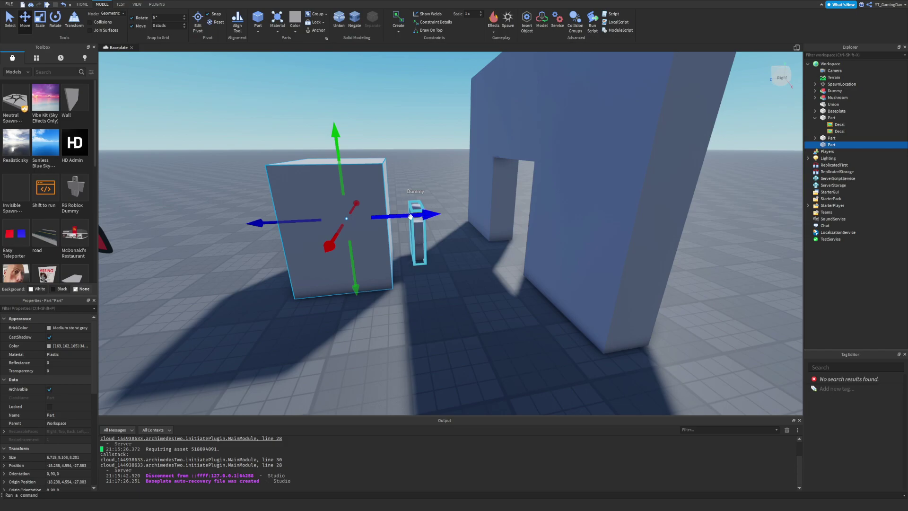
drag(418, 213, 562, 211)
Step: Check the size values of the wall union, including its thickness, from a side-on view
key(w)
right_drag(562, 211, 561, 211)
key(a)
key(s)
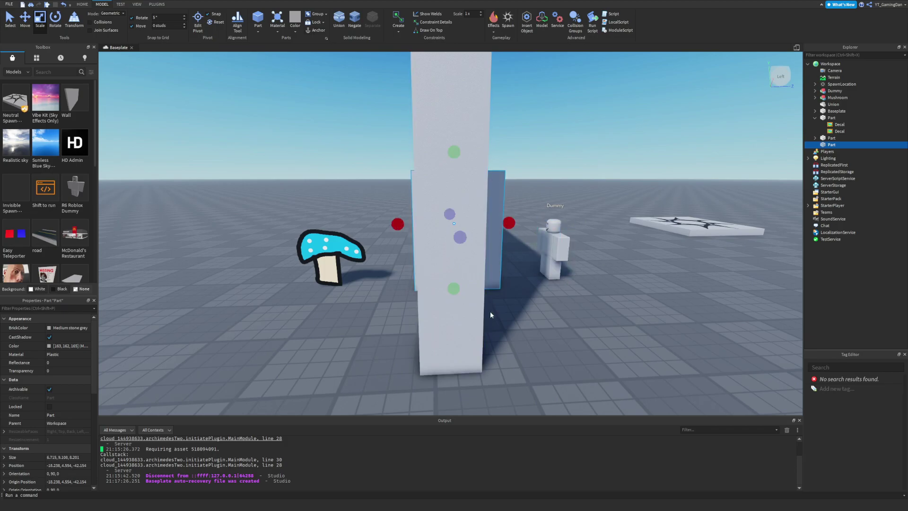
click(476, 314)
right_drag(545, 324, 545, 323)
key(s)
key(d)
key(a)
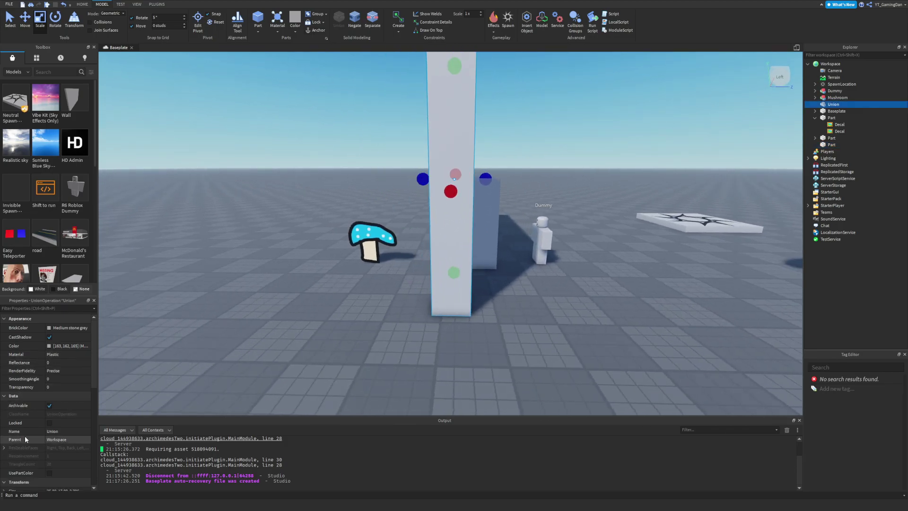
scroll(24, 436, down, 3)
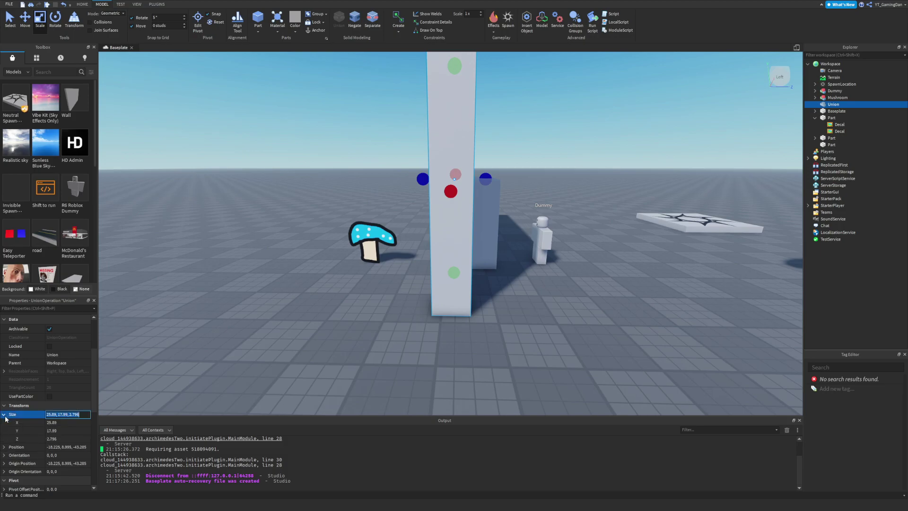
Step: Scale the door block's depth on the blue mushroom's side to about 6.8 studs
right_drag(347, 357, 391, 227)
key(w)
key(d)
key(a)
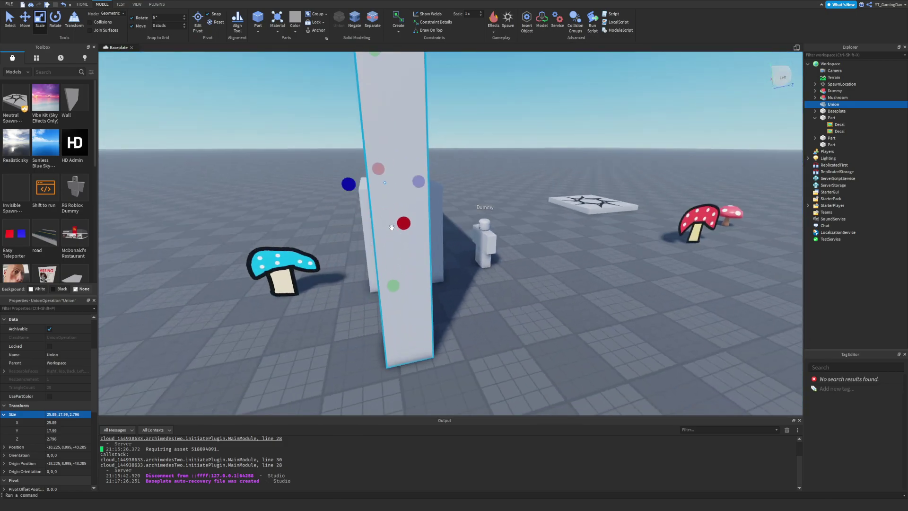
mouse_move(345, 184)
shift+mouse_down()
mouse_move(355, 180)
mouse_move(348, 187)
shift+mouse_up()
key(ctrl+z)
click(363, 209)
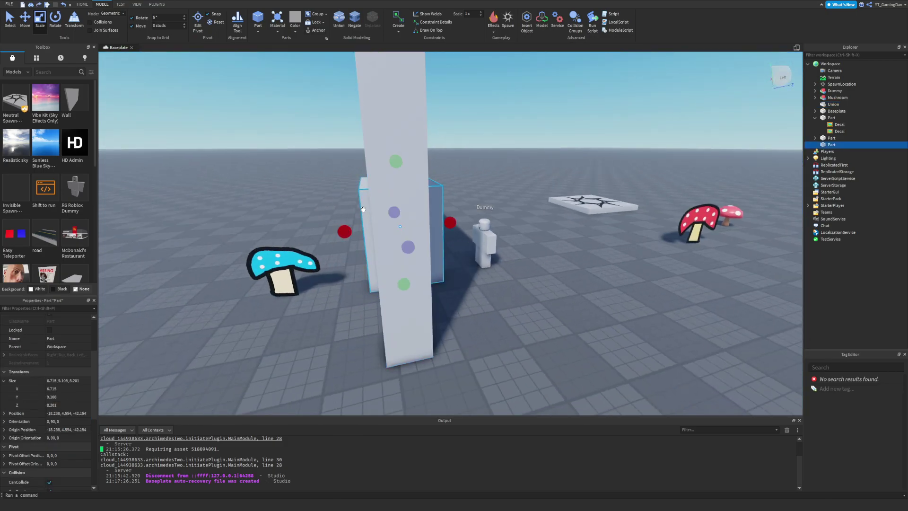
drag(344, 230, 355, 230)
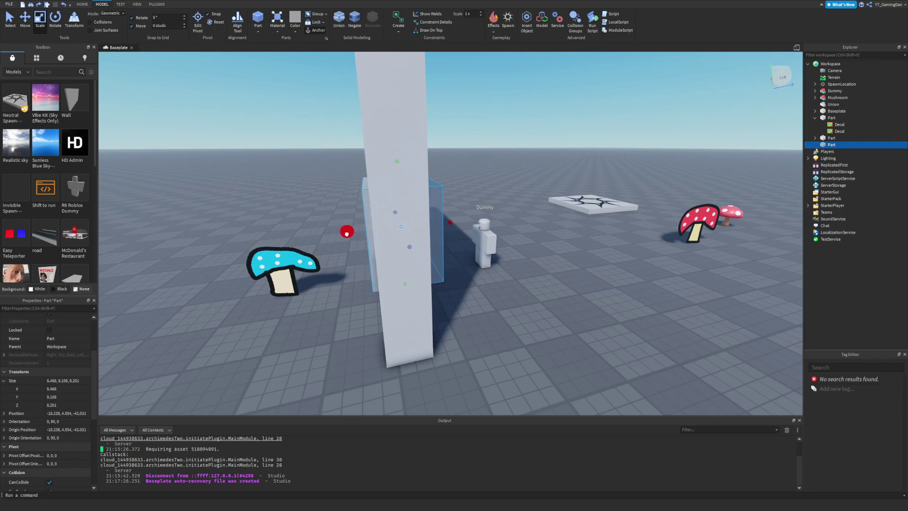
drag(346, 233, 344, 232)
Step: Try to apply the wall union's X size of 25.89 to the door block
click(375, 100)
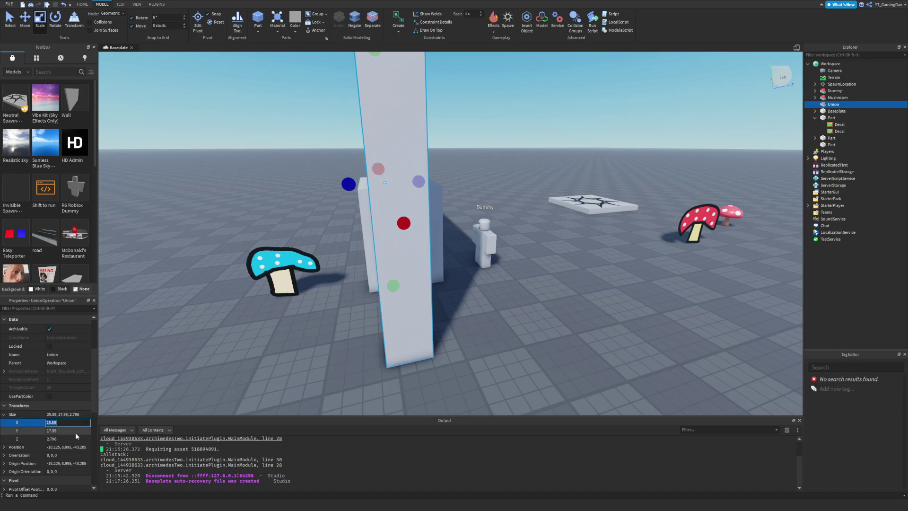
right_drag(435, 238, 442, 227)
key(d)
click(441, 227)
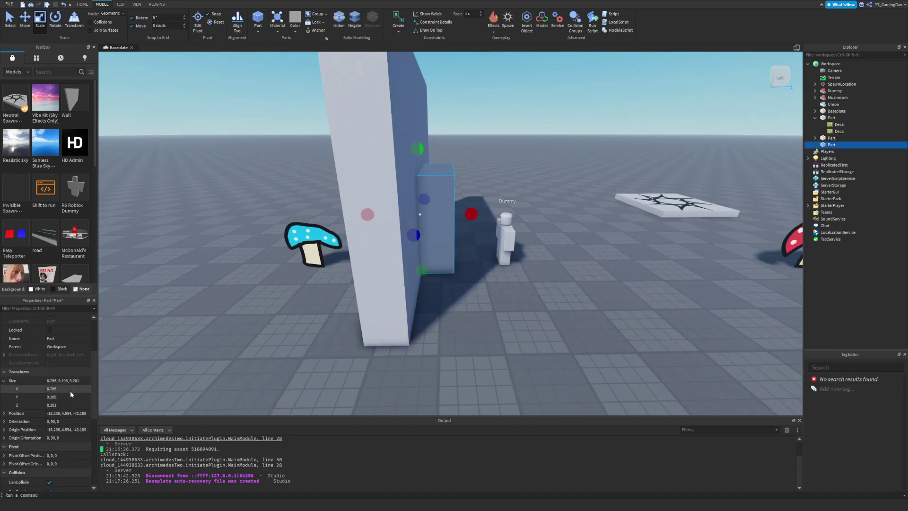
text(25.89)
key(Return)
key(ctrl+z)
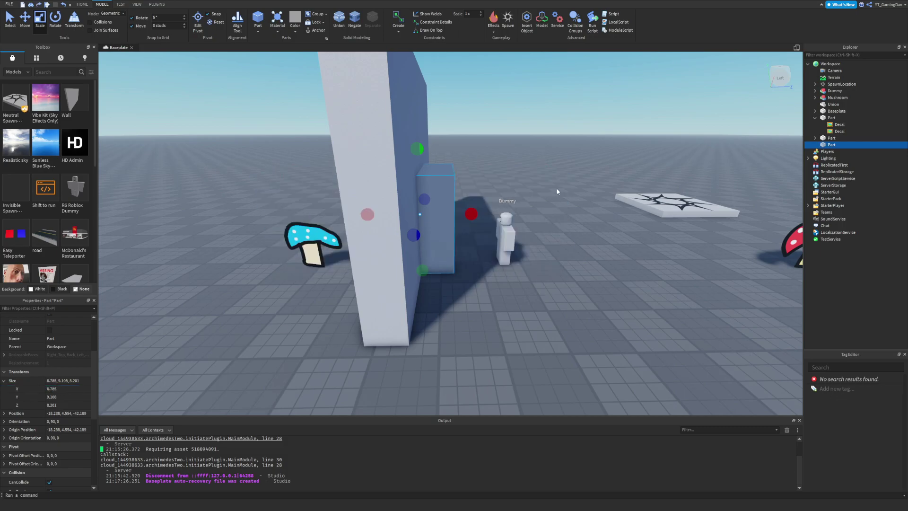
Step: Shrink the door block from the dummy's side to a depth of about 3.7 studs
click(503, 216)
click(468, 330)
key(w)
right_drag(452, 272, 433, 233)
click(432, 231)
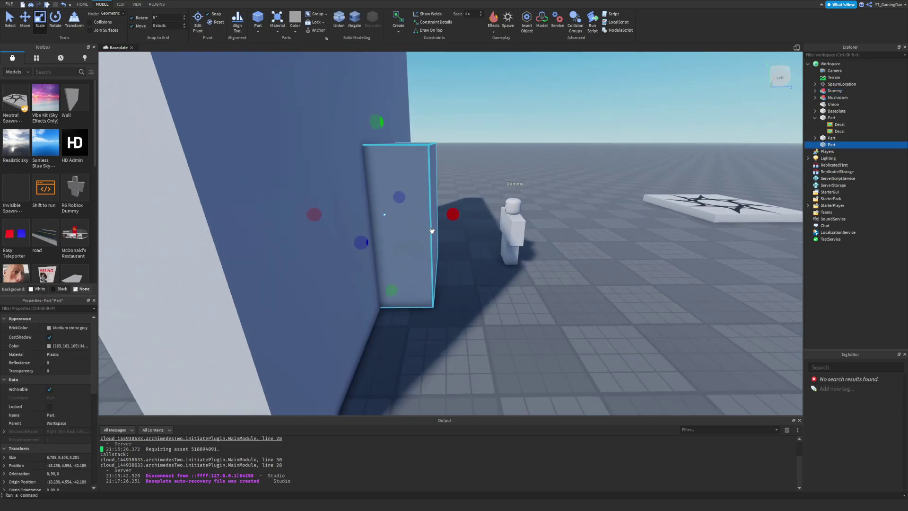
drag(450, 218, 406, 219)
click(423, 242)
key(w)
right_drag(423, 243, 440, 231)
click(440, 232)
drag(432, 216, 427, 221)
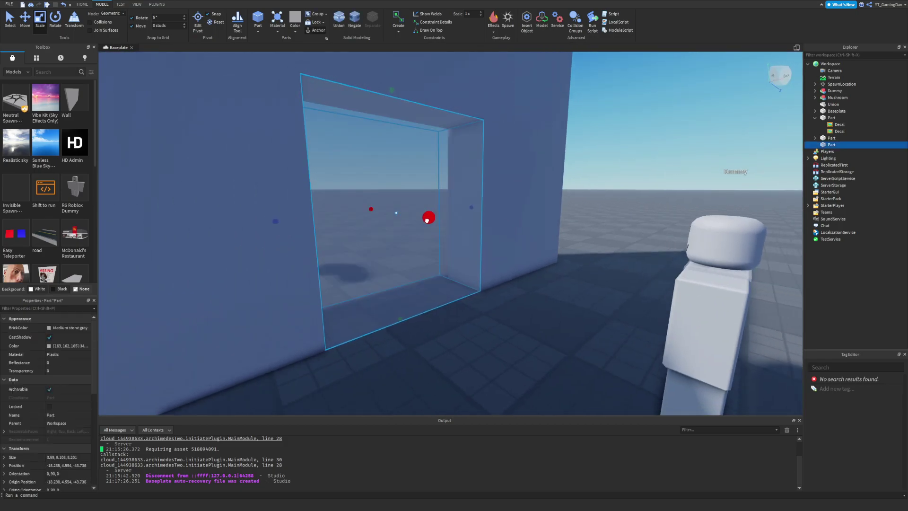
Step: Shrink the door block from the blue mushroom's side until it barely protrudes from the wall
click(484, 335)
key(w)
right_drag(490, 334, 492, 338)
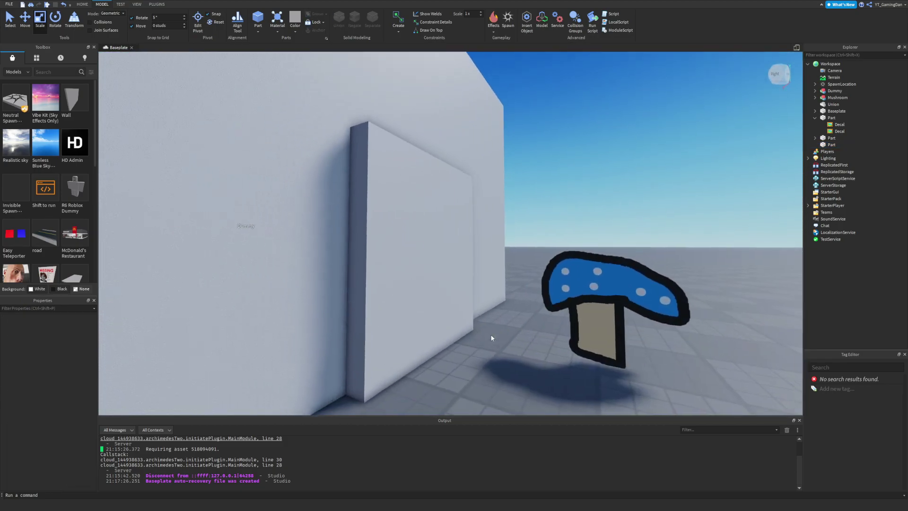
click(456, 265)
drag(455, 254, 440, 255)
key(s)
right_drag(509, 381, 508, 382)
Step: Fine-tune the door block's thickness to about 2.9 studs so it sits nearly flush with the wall
click(430, 161)
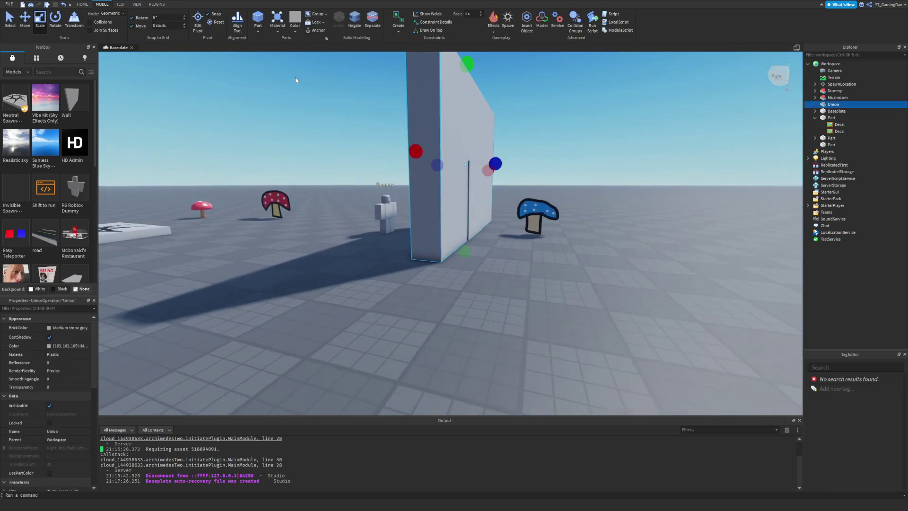
click(88, 4)
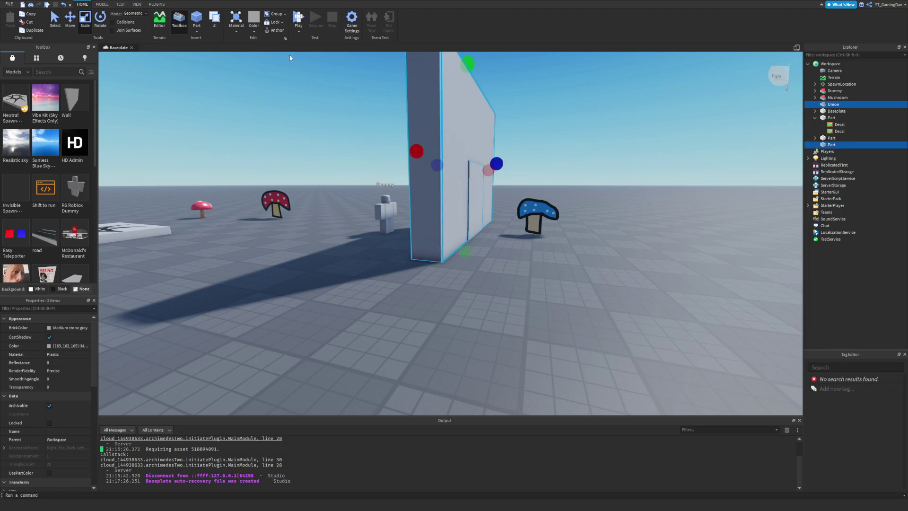
click(380, 274)
key(w)
right_drag(396, 271, 350, 232)
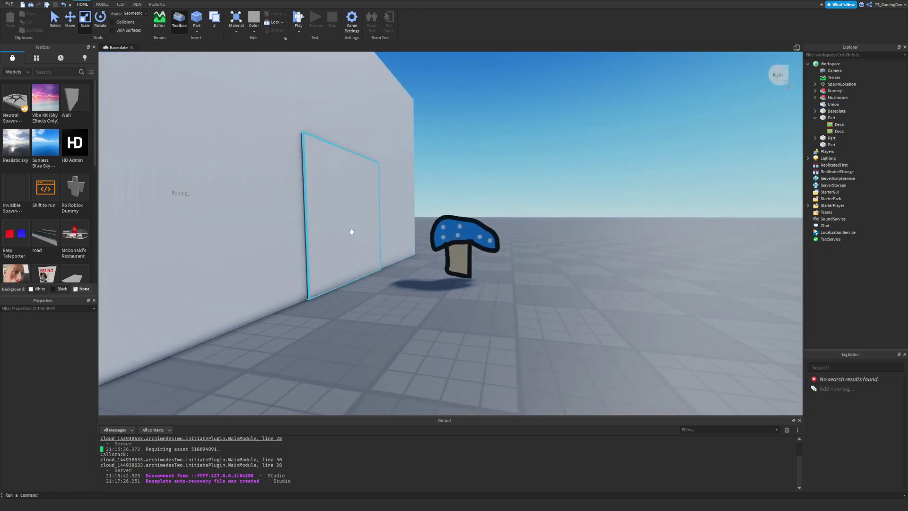
click(350, 231)
key(w)
drag(407, 214, 405, 216)
click(448, 298)
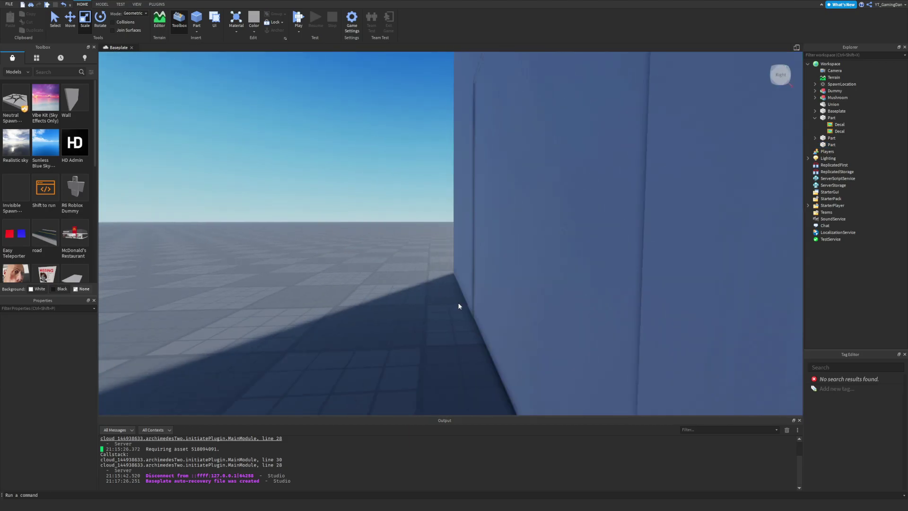
Step: Set the BrickColor of the door block in the wall to Fossil
click(462, 278)
right_drag(458, 306, 466, 282)
click(466, 281)
scroll(467, 281, down, 4)
scroll(466, 281, up, 5)
scroll(466, 282, down, 3)
click(466, 284)
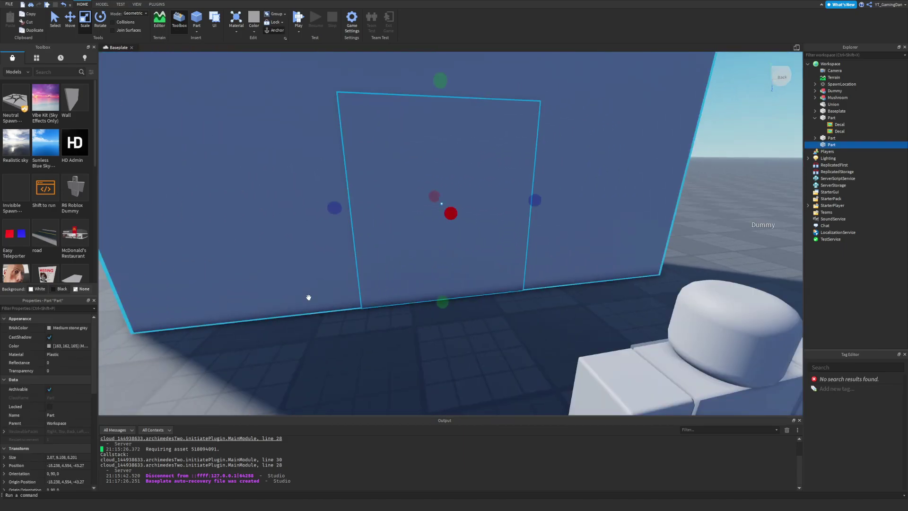
click(53, 328)
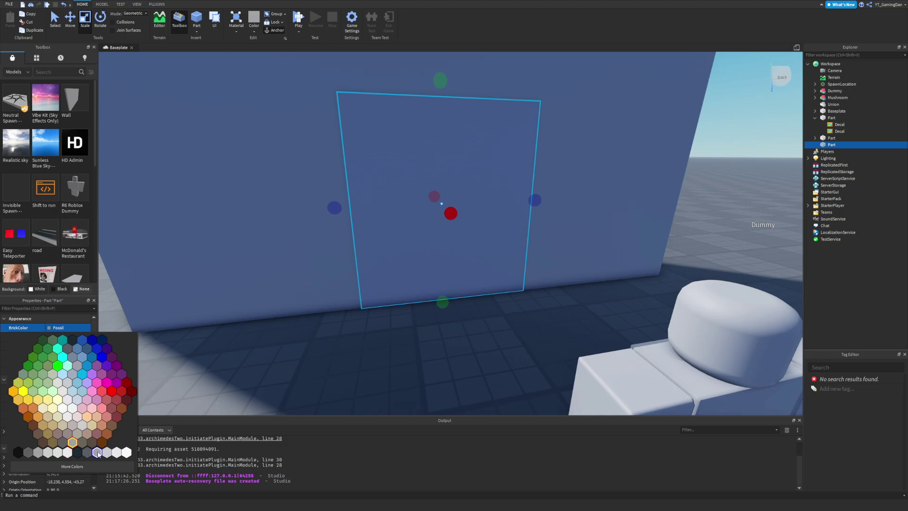
click(98, 454)
Step: Examine the recoloured door against the wall and look through its properties down to the collision settings
click(307, 389)
right_drag(308, 389, 310, 389)
key(a)
key(d)
right_drag(401, 378, 385, 377)
key(d)
key(a)
click(488, 205)
key(a)
scroll(53, 355, down, 2)
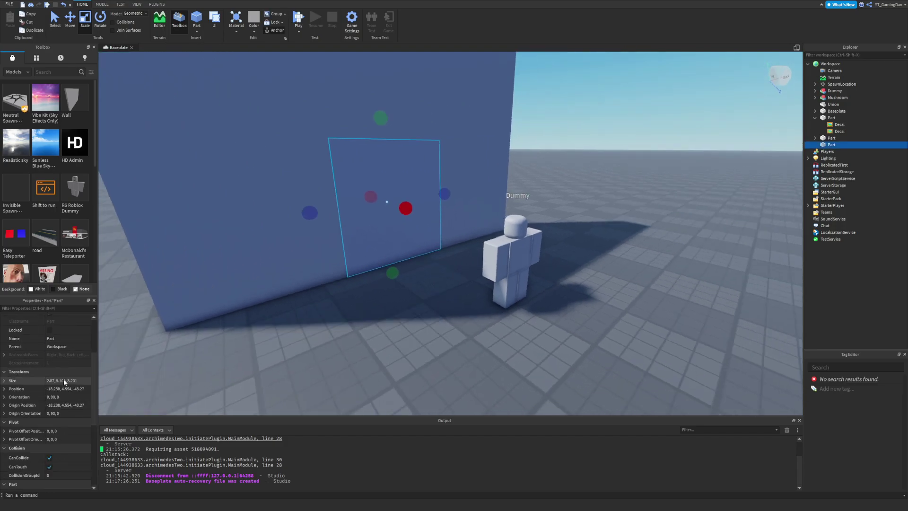
scroll(54, 364, up, 2)
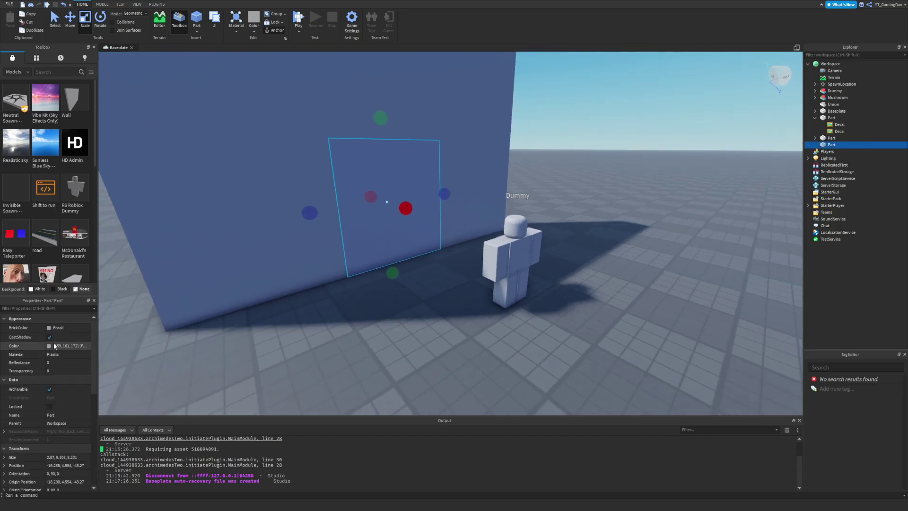
scroll(55, 364, down, 6)
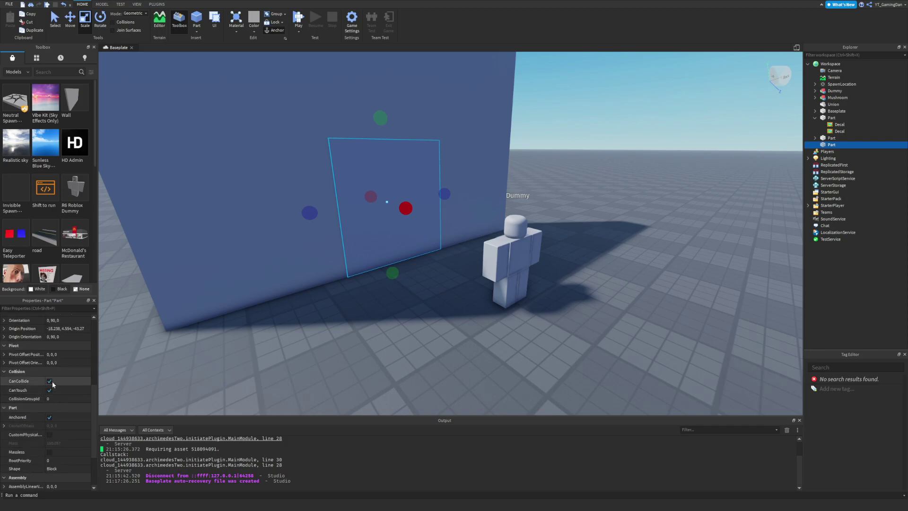
Step: Start a playtest of the place to test the hidden door
click(389, 338)
key(a)
right_drag(388, 340, 385, 345)
key(d)
key(d)
click(299, 19)
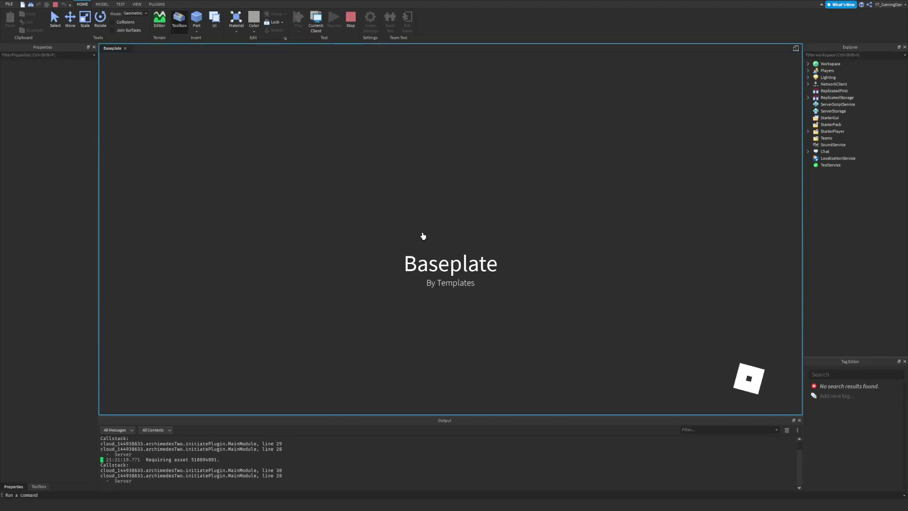
key(w)
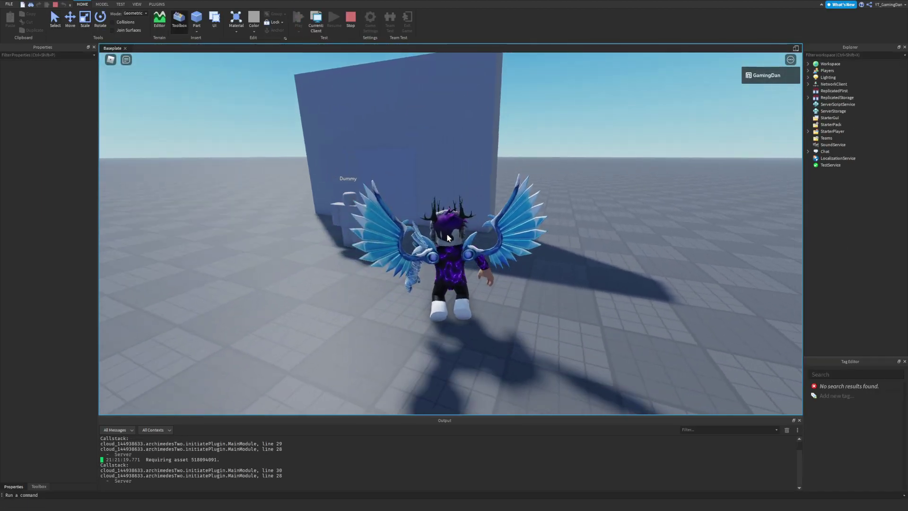
Step: Walk the avatar up to the wall and around the hidden door, and end the playtest
key(w)
right_drag(447, 235, 447, 235)
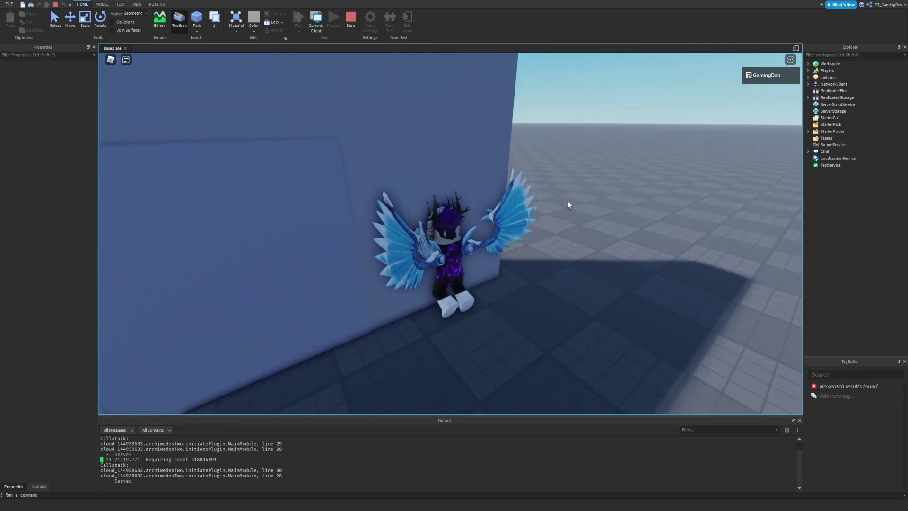
right_drag(568, 201, 568, 202)
right_drag(539, 170, 539, 171)
key(a)
key(s)
key(d)
key(w)
key(w)
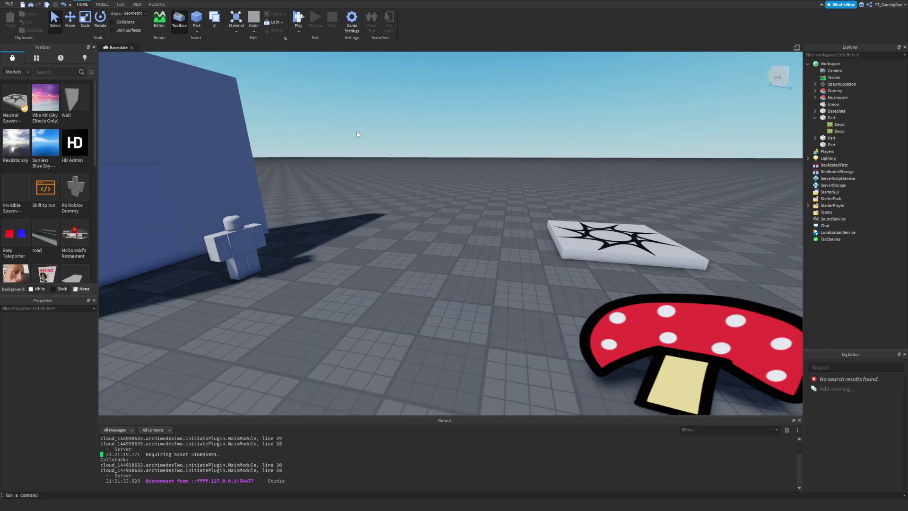
Step: Delete the wall with the doorway cut-out while keeping the door block
right_drag(359, 135, 386, 159)
scroll(387, 159, down, 5)
drag(340, 157, 507, 234)
key(Delete)
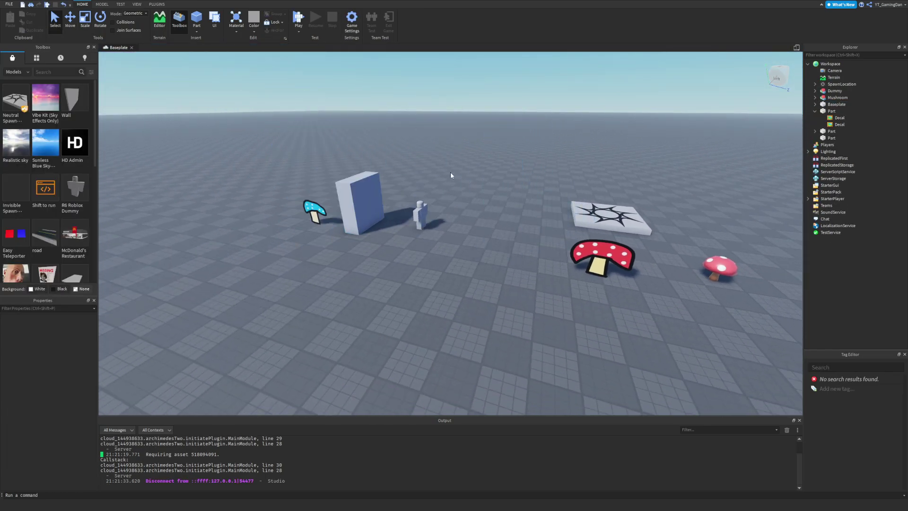
Step: Move the leftover door block away from the dummy onto open ground
click(363, 204)
key(s)
drag(343, 199, 434, 285)
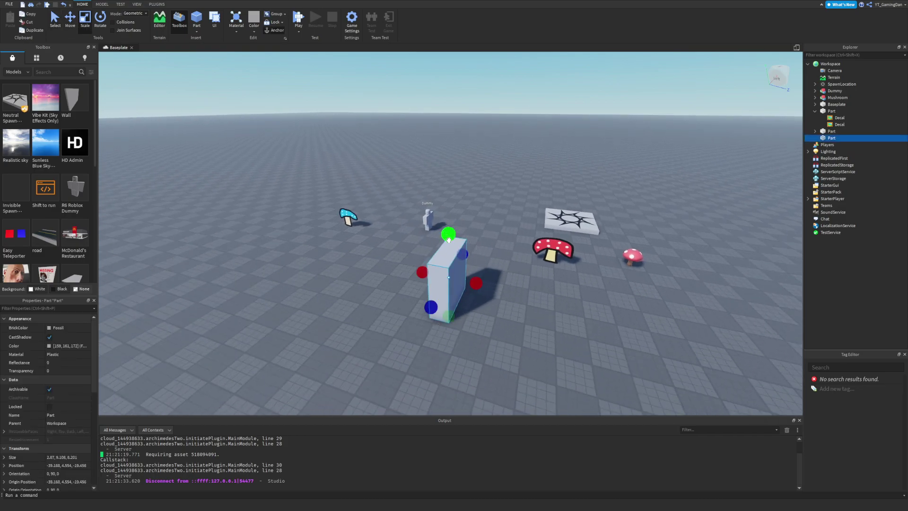
Step: Reduce the door block's height to about 2.2 studs and raise the block high above the baseplate
drag(449, 239, 398, 313)
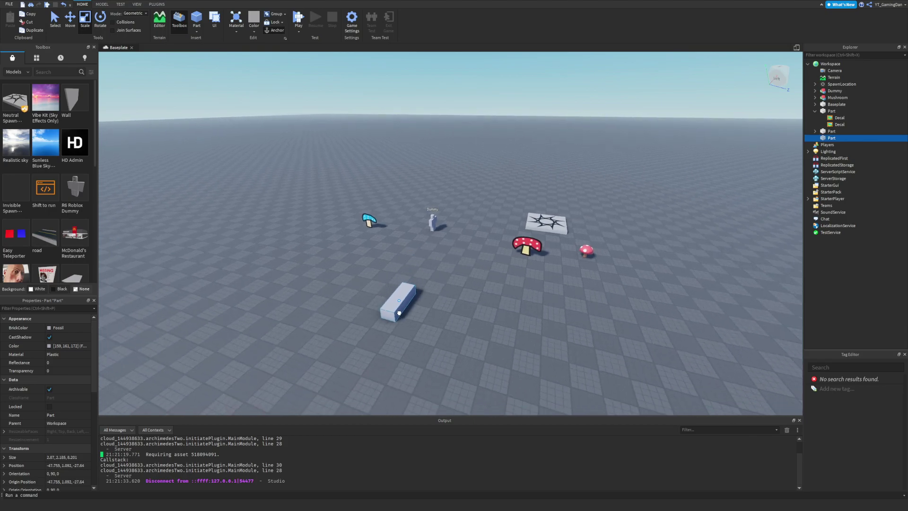
drag(397, 254, 438, 227)
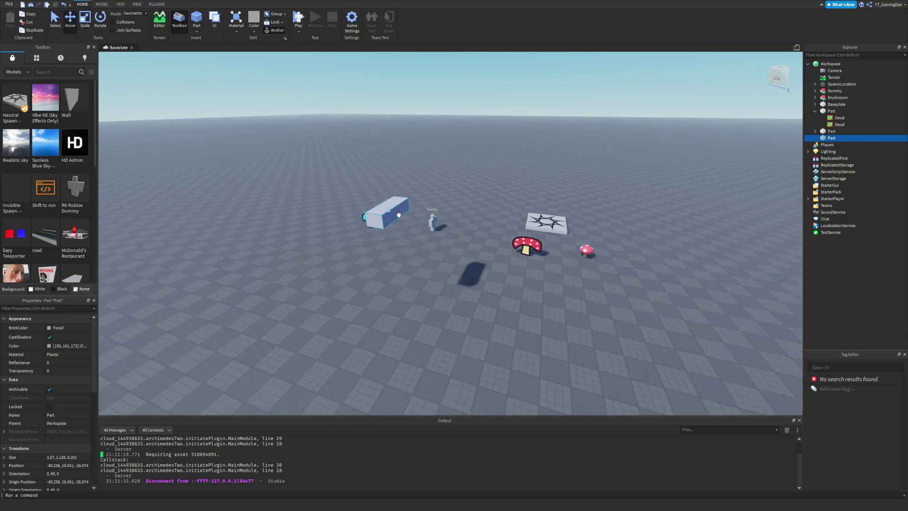
key(w)
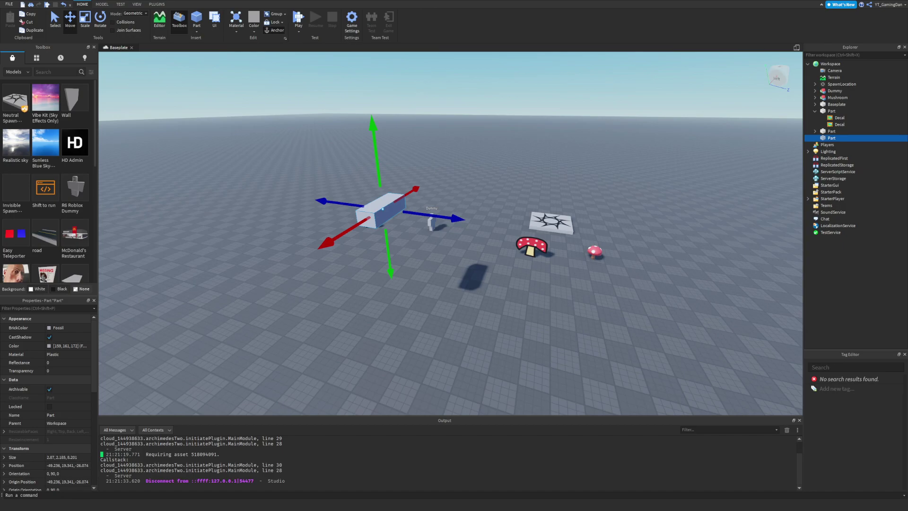
Step: Paste the copied RIP gravestone with its dirt slab near the dummy, keeping the slab at the stone's foot
key(ctrl+v)
right_drag(507, 226, 505, 225)
key(f)
drag(523, 232, 494, 265)
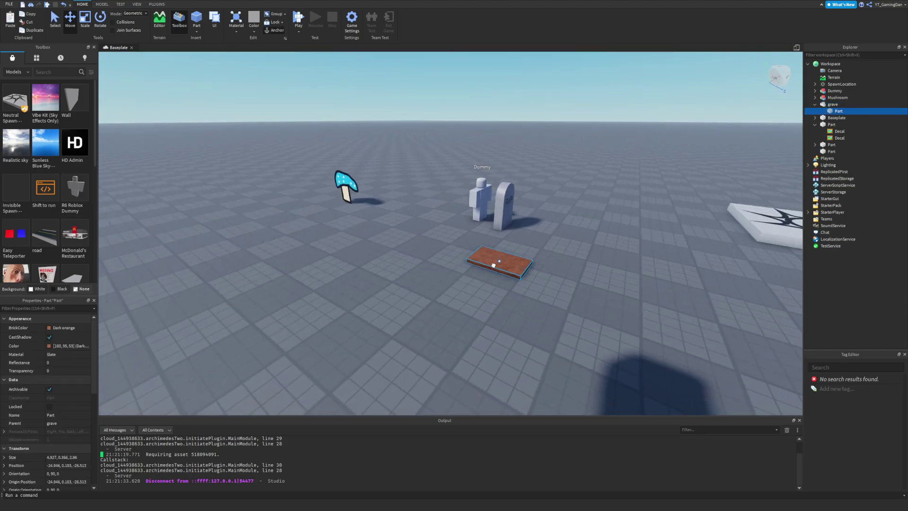
key(ctrl+z)
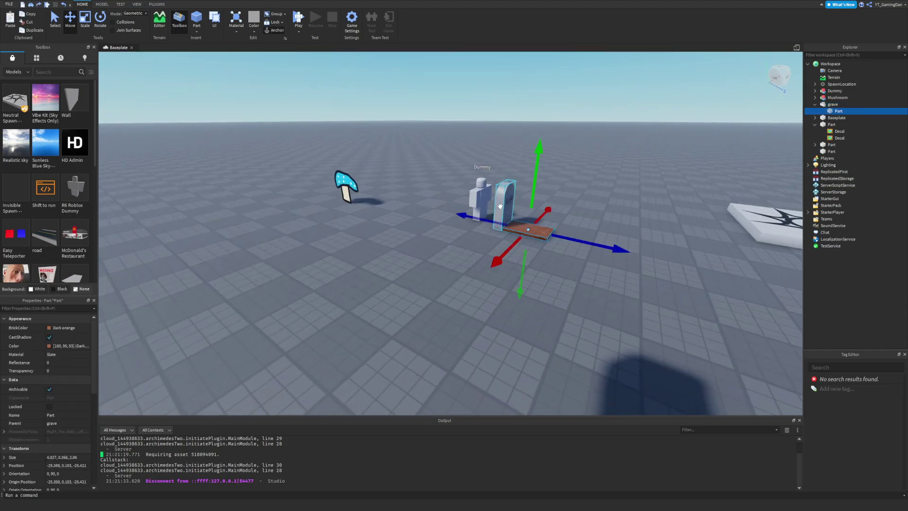
Step: Select the gravestone together with its dirt slab and place both on top of the floating block
ctrl+click(507, 213)
drag(526, 234, 525, 237)
right_drag(525, 237, 525, 237)
drag(525, 237, 492, 190)
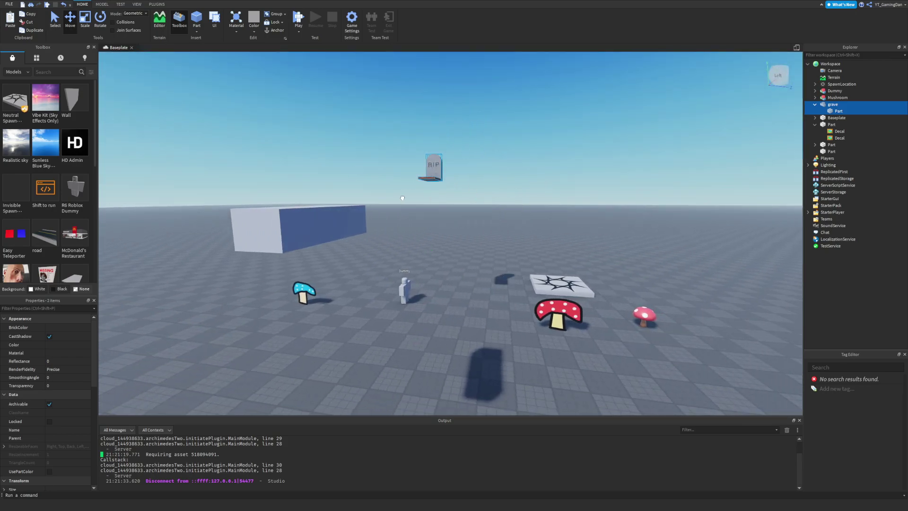
drag(423, 195, 406, 185)
right_drag(416, 192, 407, 186)
drag(407, 185, 401, 168)
right_drag(401, 168, 401, 169)
key(w)
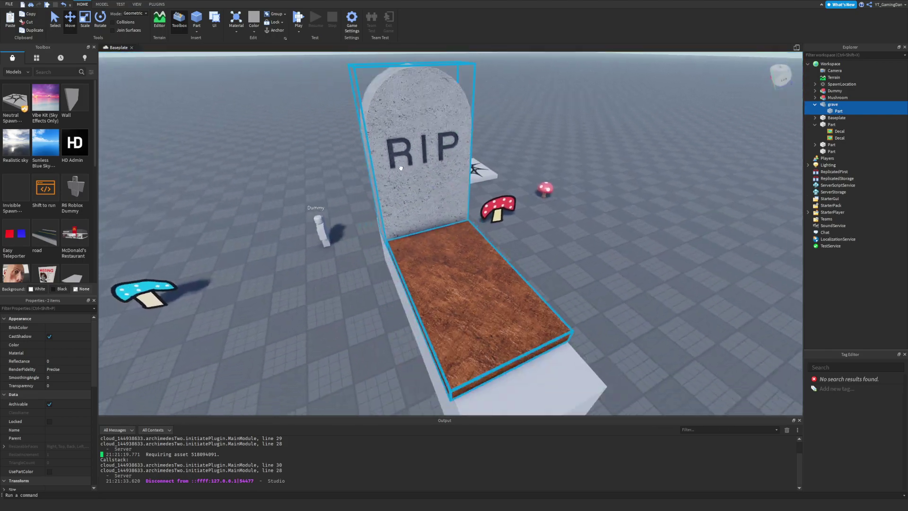
Step: Enlarge the floating block beneath the grave into a platform about 20 by 23 studs
key(d)
right_drag(527, 245, 479, 246)
click(392, 262)
key(d)
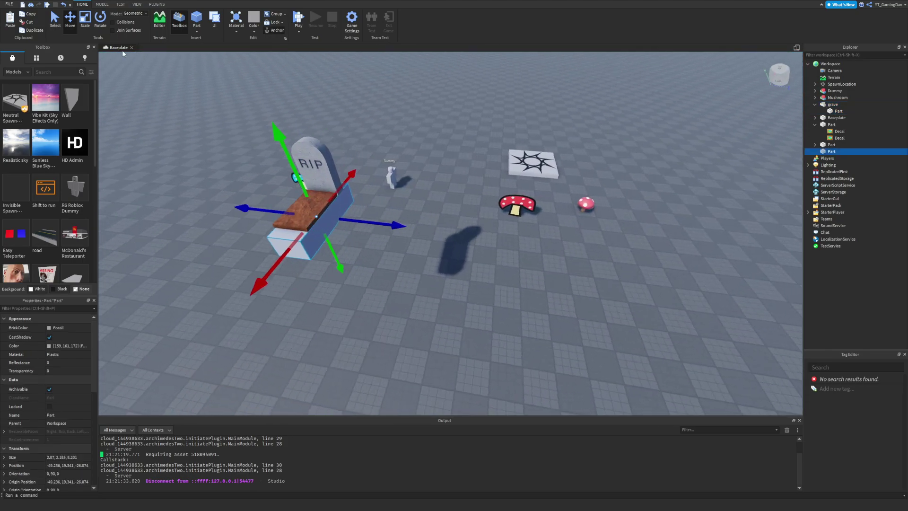
drag(350, 220, 473, 231)
key(a)
right_drag(639, 232, 639, 231)
drag(377, 229, 269, 252)
drag(449, 244, 603, 274)
key(d)
right_drag(604, 273, 566, 277)
drag(488, 270, 459, 271)
key(d)
right_drag(385, 263, 462, 275)
key(s)
Step: Duplicate the dirt slab in front of the gravestone in place
click(416, 261)
key(w)
key(s)
key(w)
key(s)
key(w)
key(s)
key(w)
key(s)
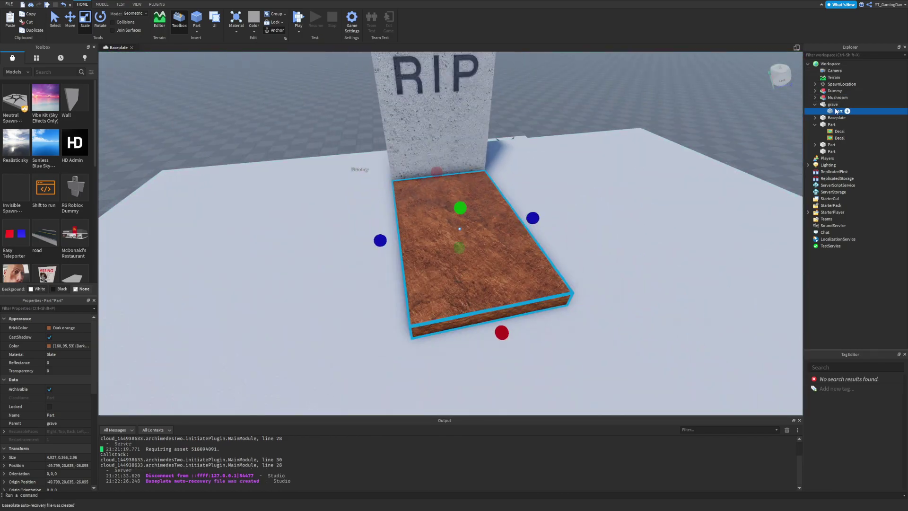
key(ctrl+d)
key(w)
right_drag(511, 256, 511, 257)
key(s)
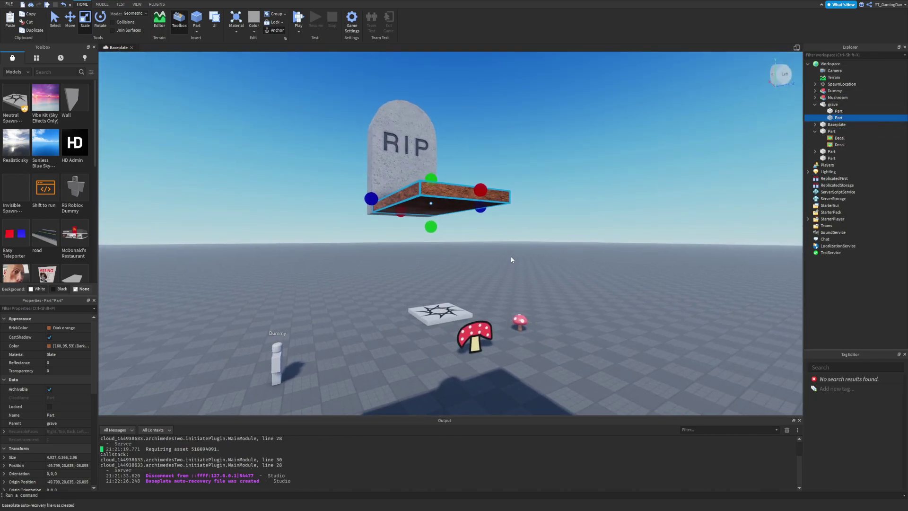
Step: Stretch the duplicated dirt slab down through the platform to a height of about 3.1 studs
drag(427, 231, 430, 305)
key(s)
right_drag(455, 298, 412, 311)
click(412, 311)
key(w)
key(w)
key(s)
Step: Select the stretched dirt slab and convert it into a union on its own
key(w)
key(a)
right_drag(431, 267, 532, 202)
click(450, 229)
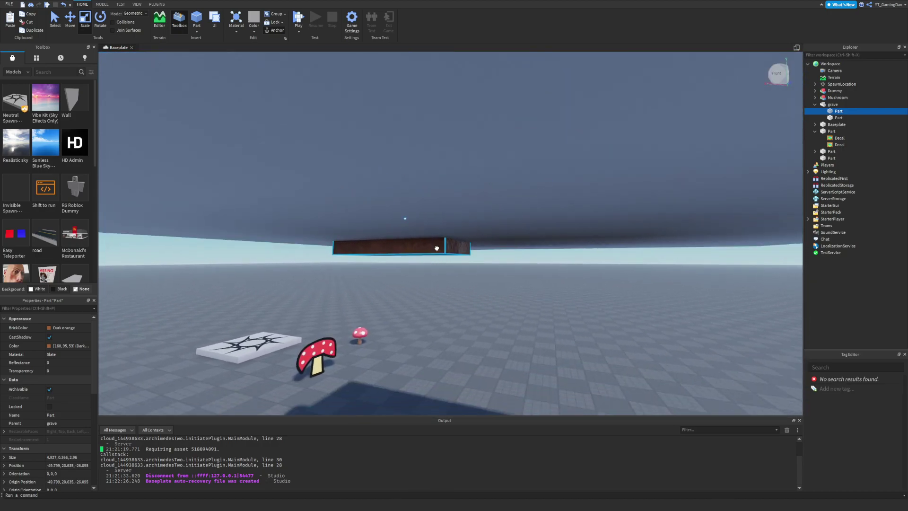
click(436, 248)
key(f)
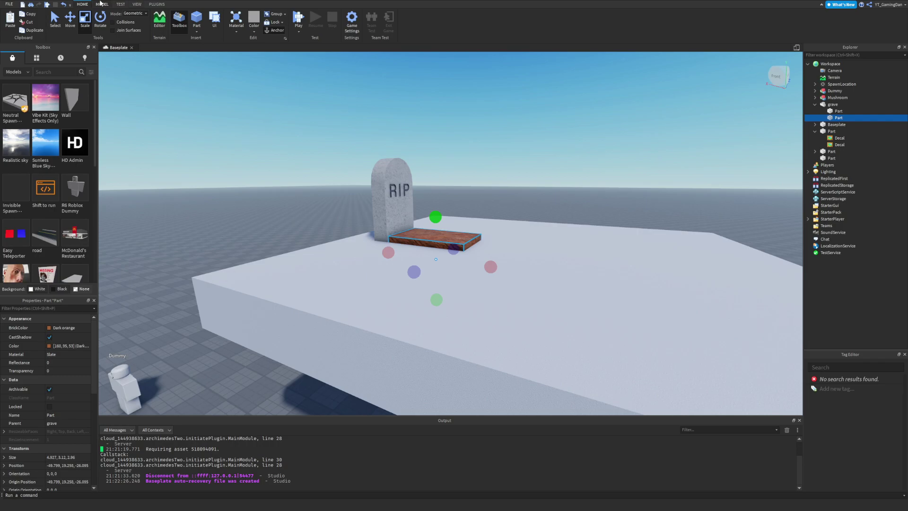
click(101, 4)
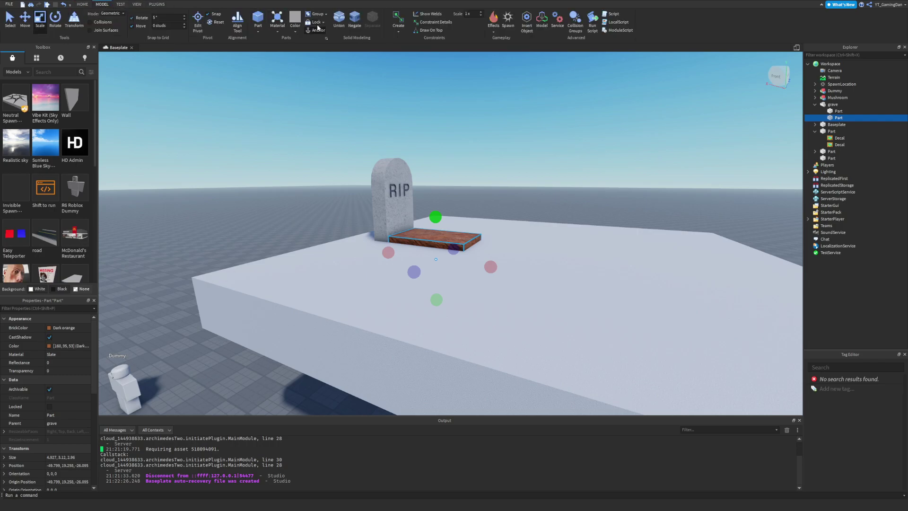
click(339, 21)
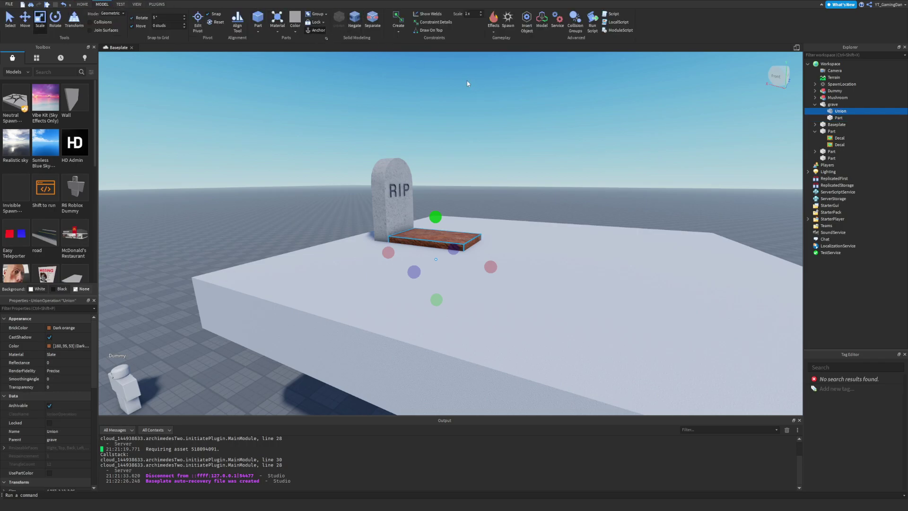
Step: Move both slabs out of the grave object into Workspace and negate the stretched one
right_drag(517, 112, 517, 112)
key(d)
key(w)
click(838, 117)
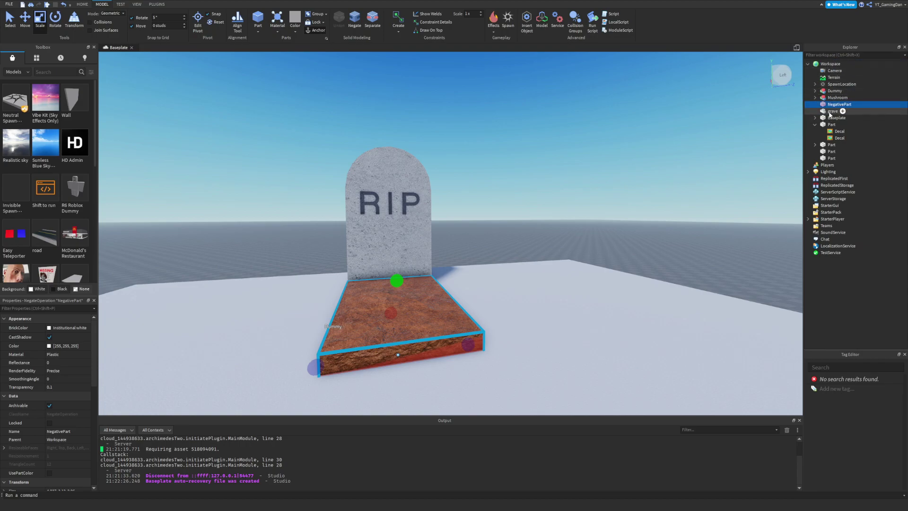
ctrl+click(831, 111)
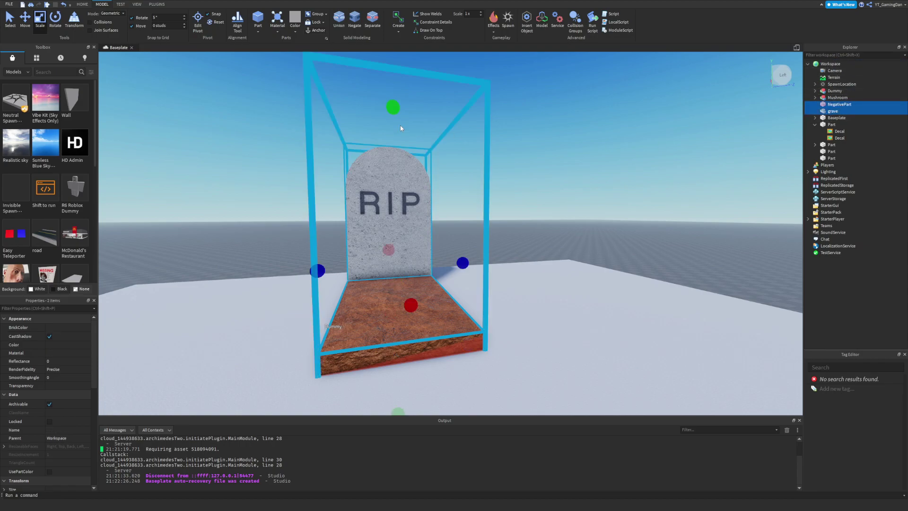
drag(840, 104, 850, 112)
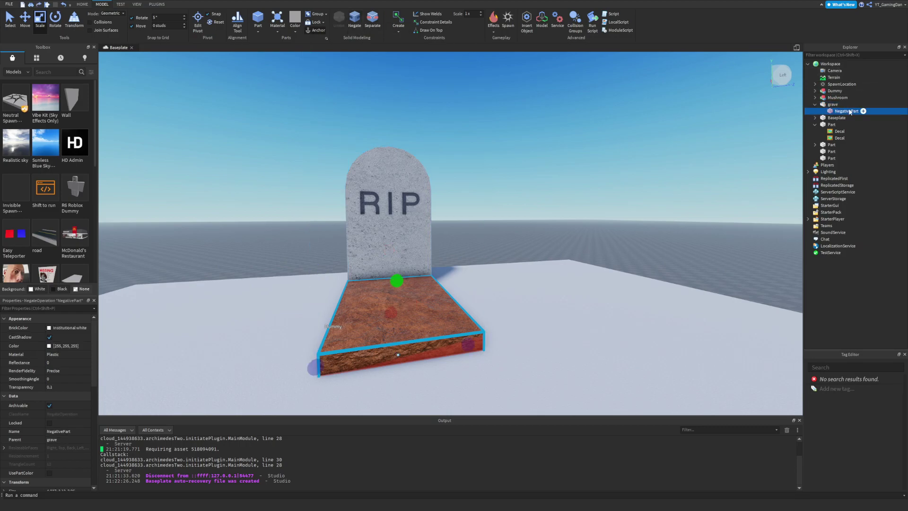
click(546, 270)
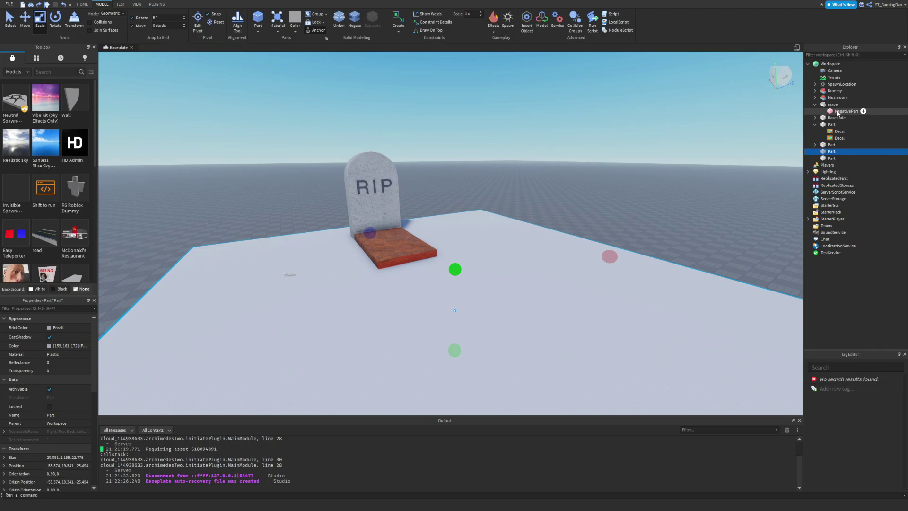
drag(837, 112, 835, 60)
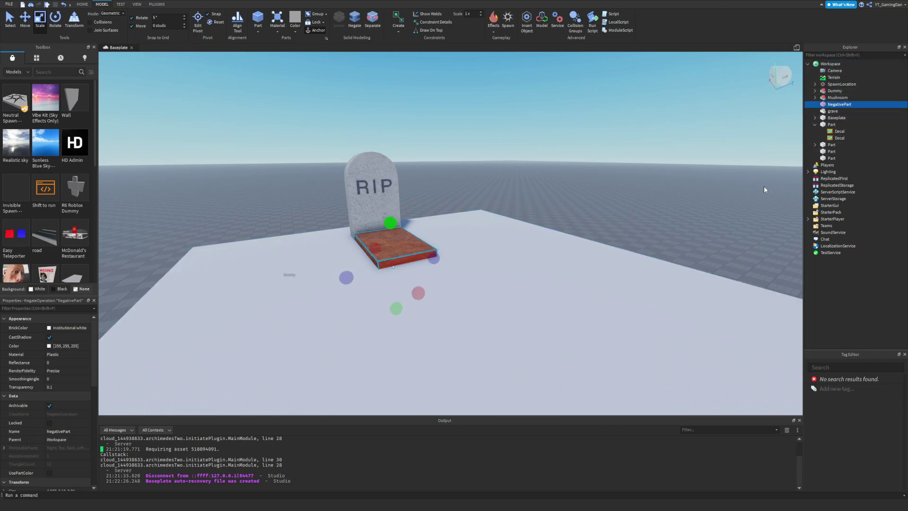
Step: Union the platform with the negative slab to cut a hole beneath the grave
click(645, 267)
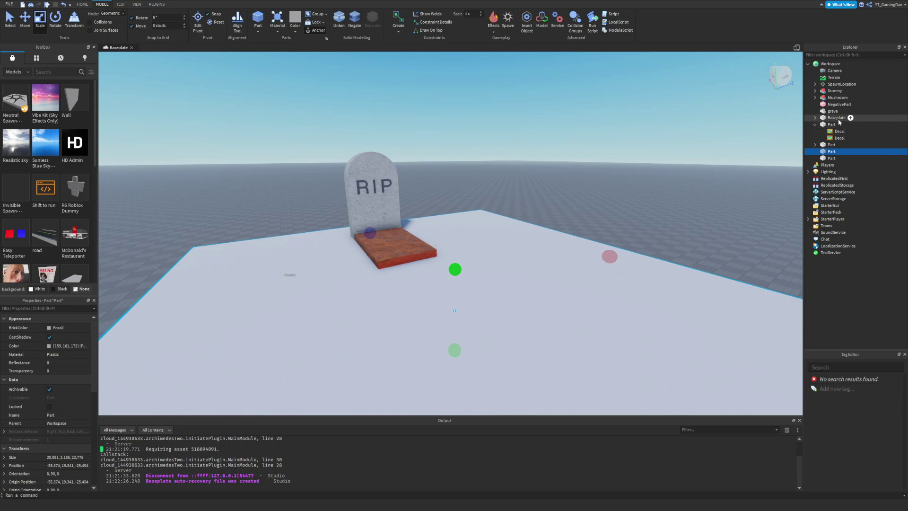
ctrl+click(834, 105)
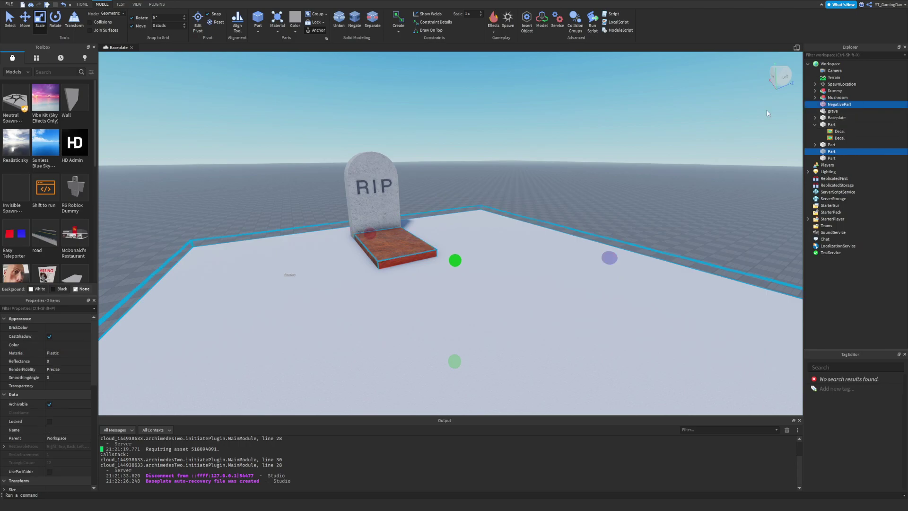
click(341, 24)
Step: Lift the dirt slab to check the hole beneath it, and undo the move
click(470, 152)
right_drag(470, 153, 475, 154)
click(475, 152)
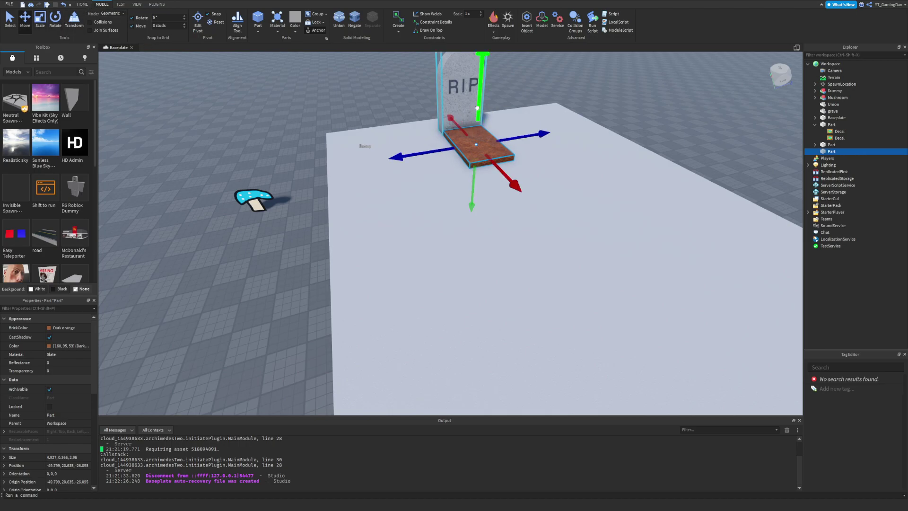
drag(477, 108, 481, 57)
key(w)
right_drag(538, 96, 541, 101)
key(s)
key(ctrl+z)
Step: Try to thicken the platform downward from its underside, and undo the resize
key(w)
right_drag(532, 145, 513, 217)
key(s)
key(w)
click(513, 216)
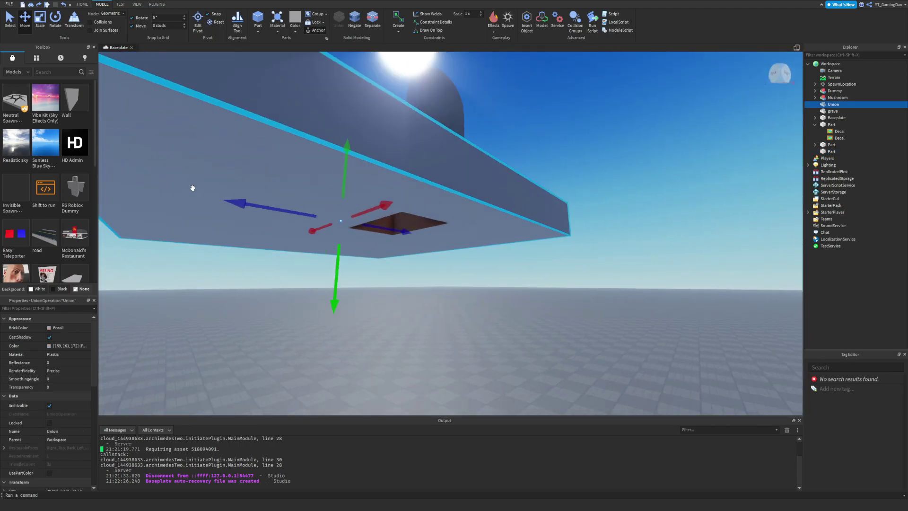
key(s)
click(39, 22)
drag(356, 257, 359, 282)
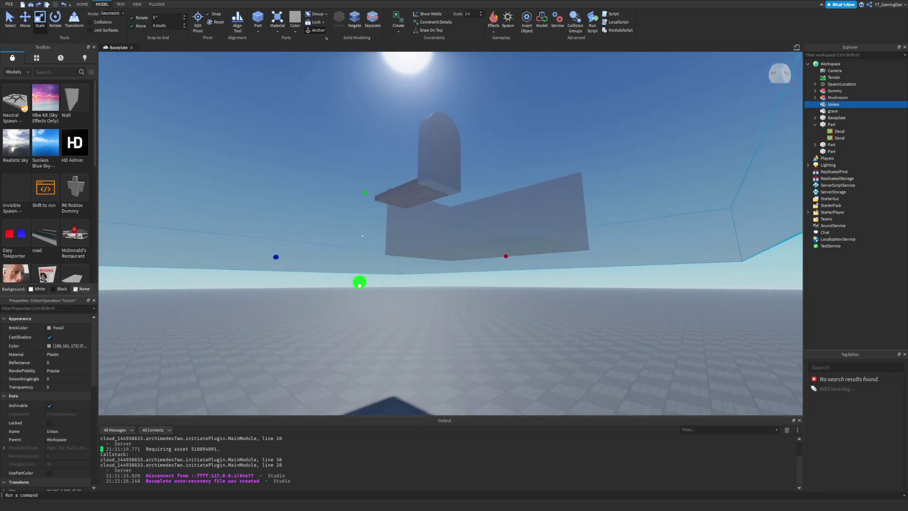
key(ctrl+z)
Step: Select the dirt slab covering the hole and examine its collision properties
key(w)
right_drag(399, 251, 399, 251)
key(s)
key(s)
right_drag(386, 66, 382, 56)
key(w)
right_drag(486, 180, 482, 180)
key(s)
click(456, 169)
right_drag(371, 230, 370, 231)
key(s)
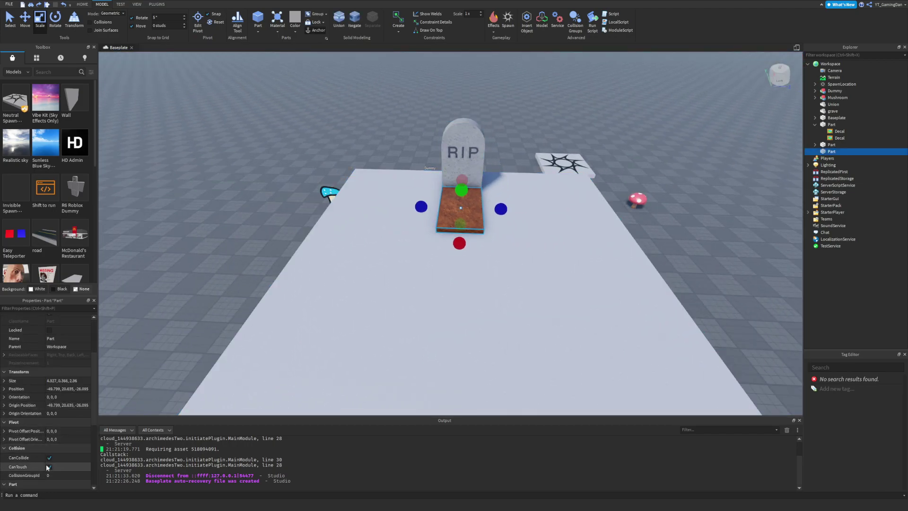
Step: Insert a new block part and place it against the platform's underside beside the hole
click(344, 221)
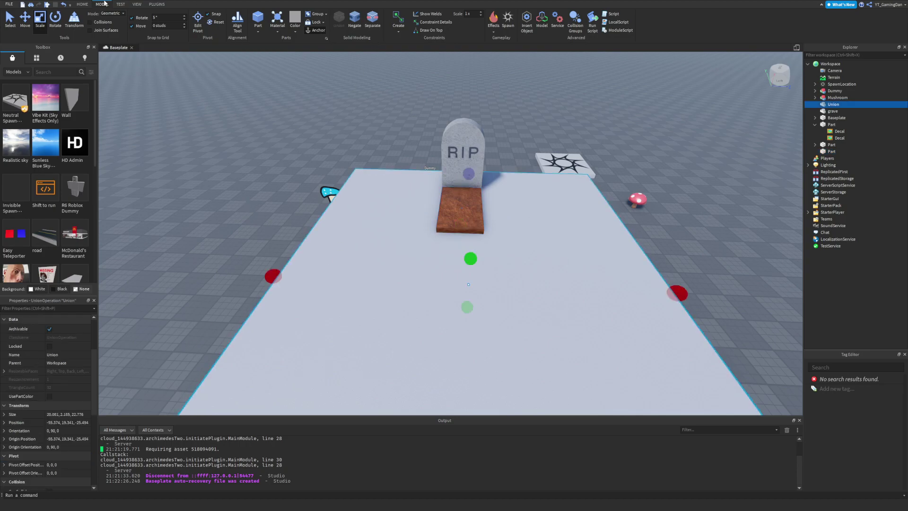
click(83, 4)
click(271, 203)
right_drag(271, 203, 264, 105)
key(d)
key(w)
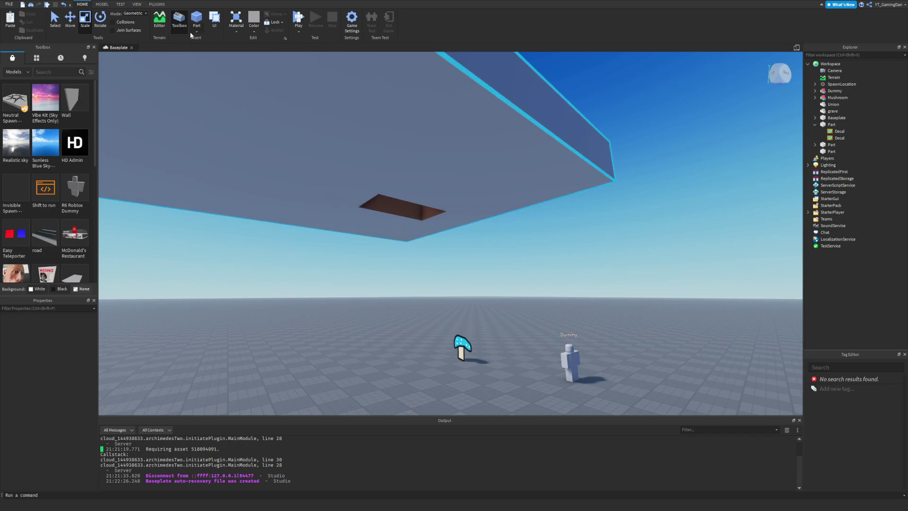
click(196, 19)
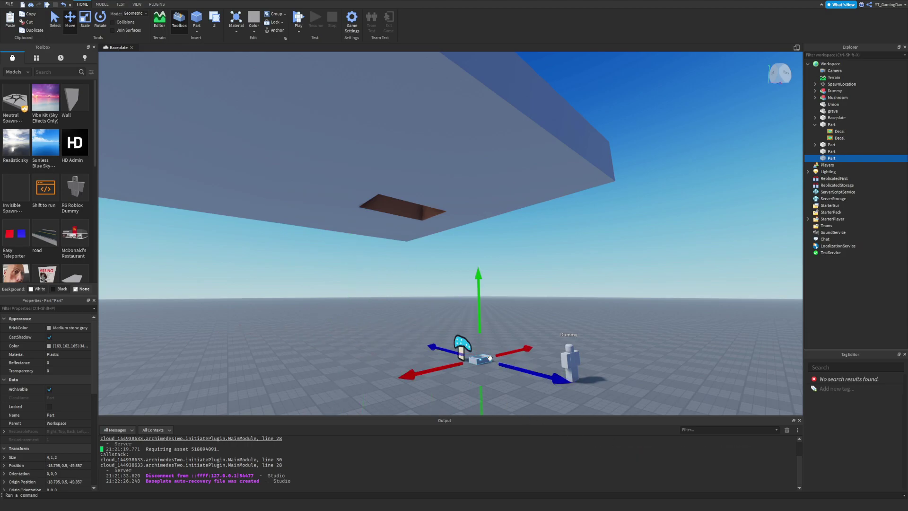
drag(432, 171, 428, 169)
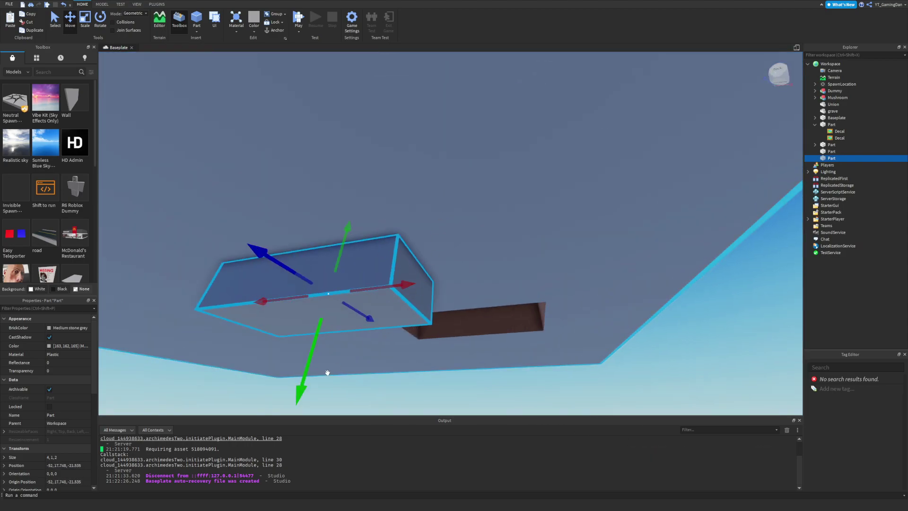
Step: Lower the new block clear of the platform's underside and shift it to sit beneath the hole
drag(308, 371, 307, 375)
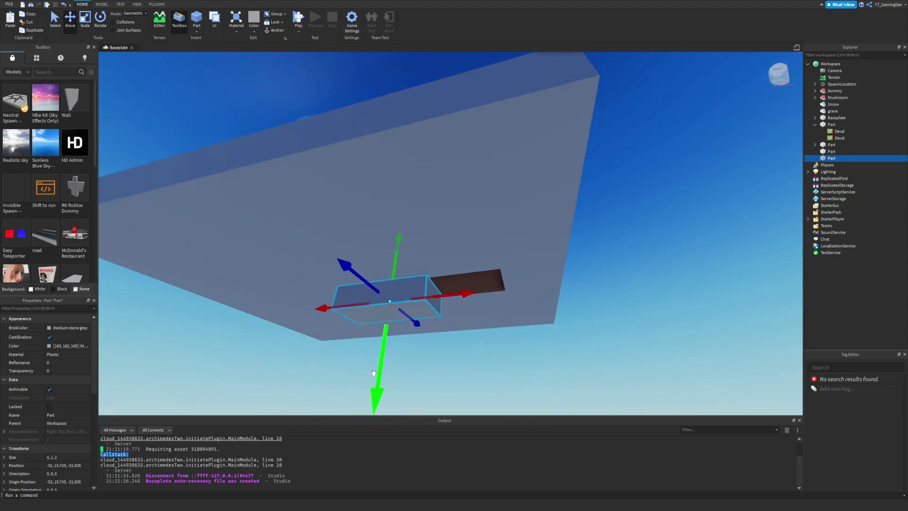
drag(376, 377, 383, 436)
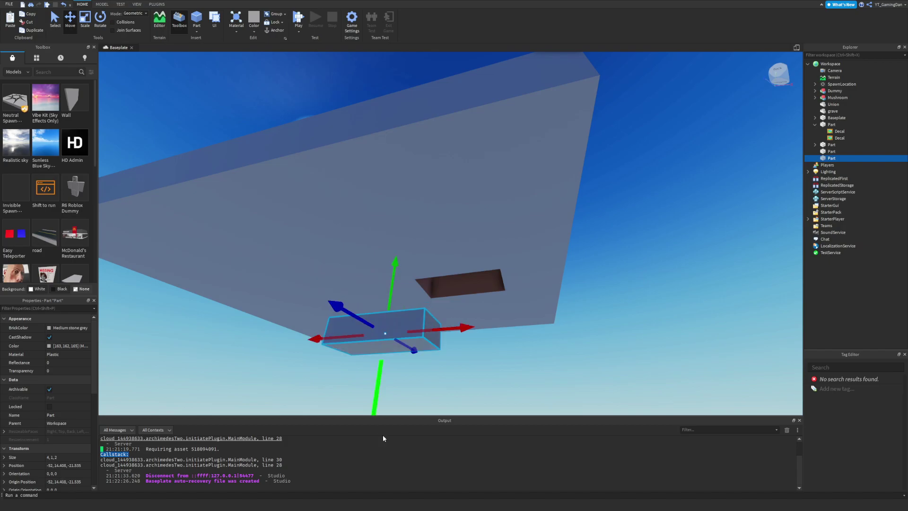
right_drag(418, 342, 419, 320)
drag(417, 296, 487, 305)
right_drag(491, 308, 490, 309)
drag(367, 241, 428, 247)
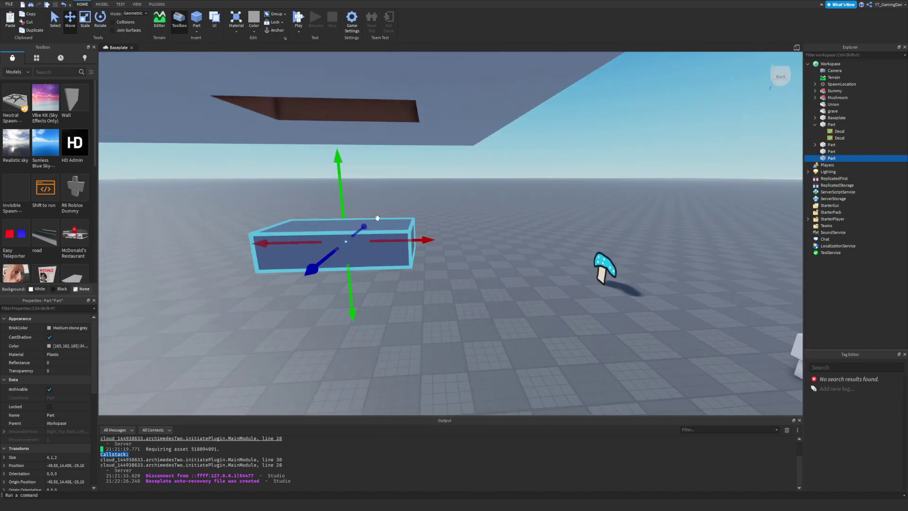
Step: Stretch the block beneath the hole in length and width to form a larger landing slab
drag(324, 265, 273, 324)
right_drag(273, 323, 272, 324)
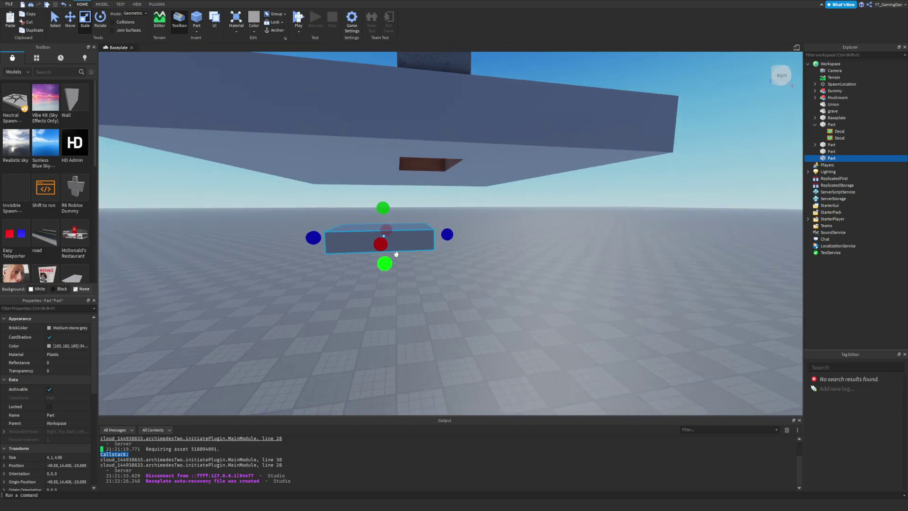
drag(380, 245, 371, 270)
drag(456, 240, 499, 240)
right_drag(574, 237, 575, 238)
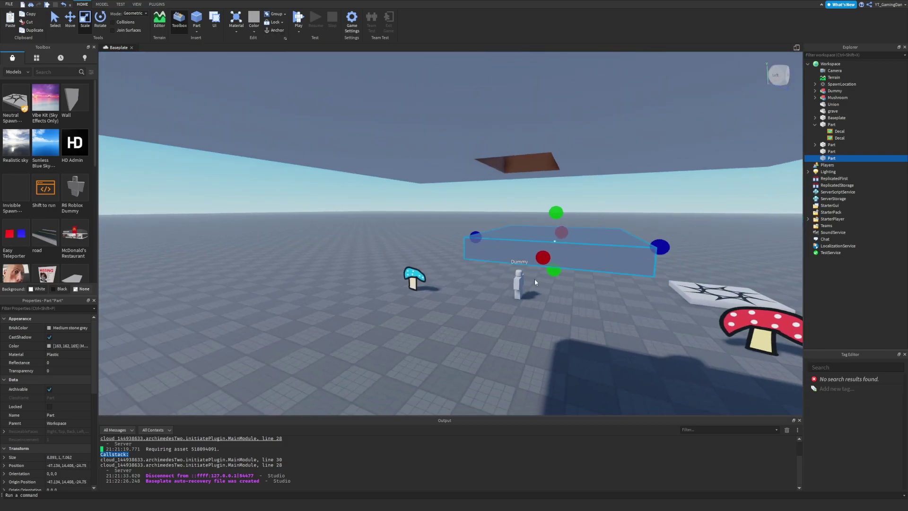
drag(543, 261, 489, 297)
right_drag(488, 297, 489, 298)
drag(339, 269, 444, 216)
right_drag(448, 225, 449, 230)
Step: Move the spawn location from the ground onto the platform in front of the gravestone
key(w)
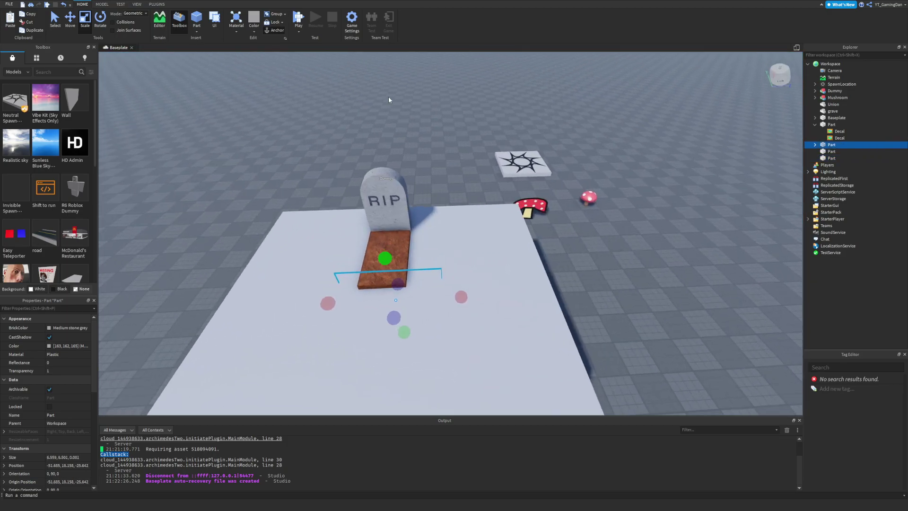
drag(526, 168, 436, 341)
key(s)
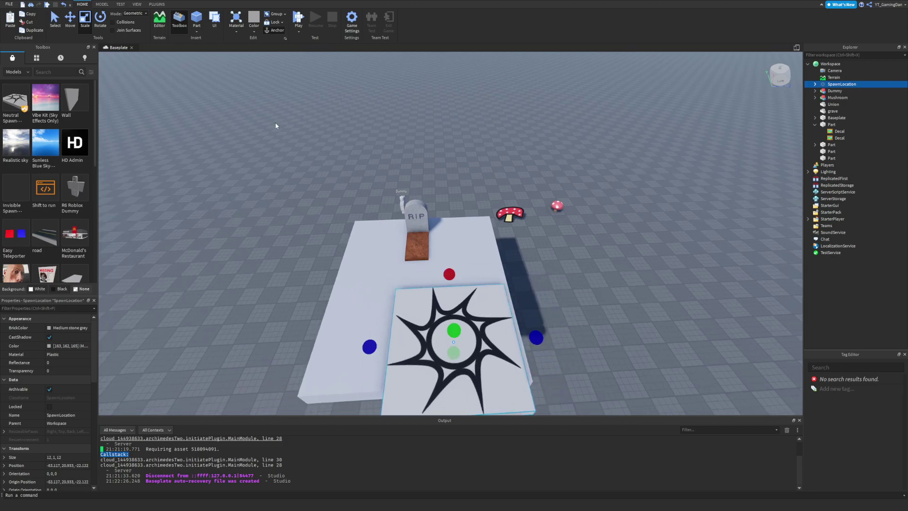
Step: Playtest the drop from the platform by walking the character toward the grave, and end the test
click(299, 18)
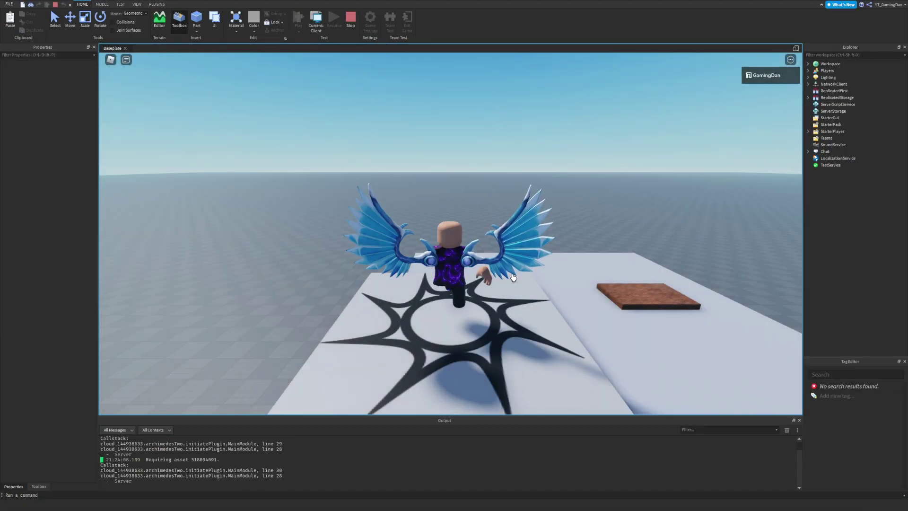
right_drag(513, 278, 513, 278)
key(w)
key(a)
key(w)
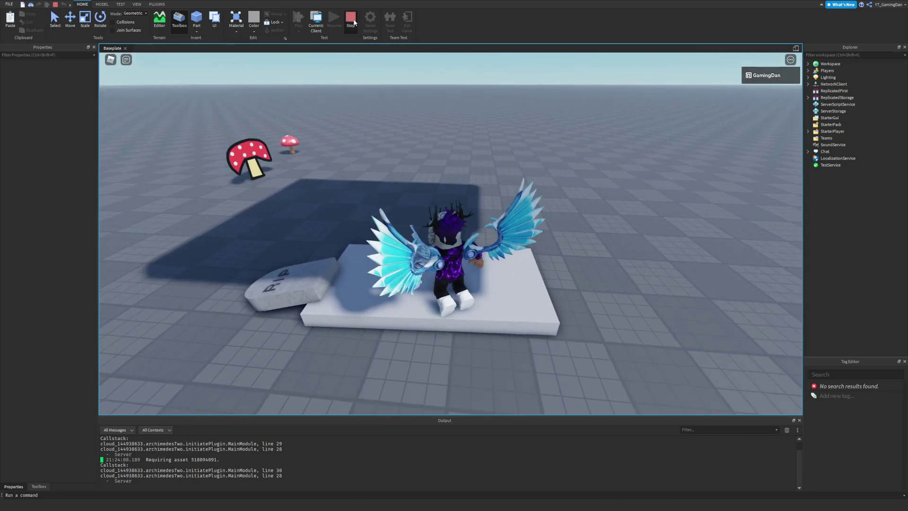
click(350, 20)
Step: Turn on CanCollide for the platform, and anchor the gravestone and dirt slab
right_drag(452, 146, 451, 174)
click(456, 177)
key(w)
key(d)
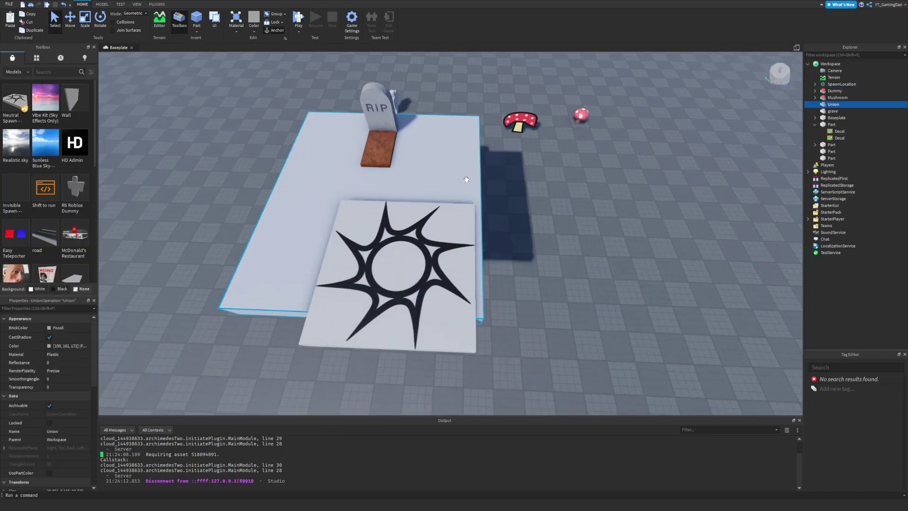
key(a)
scroll(74, 403, down, 5)
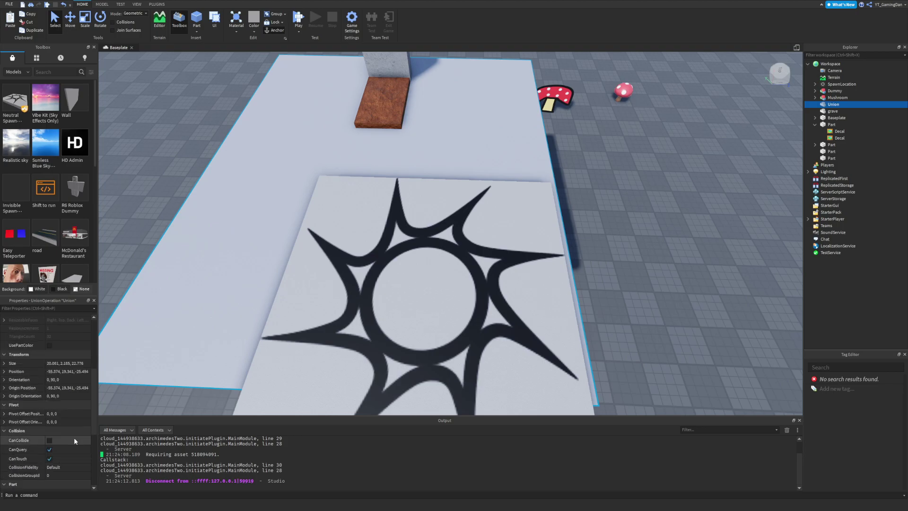
scroll(314, 274, down, 3)
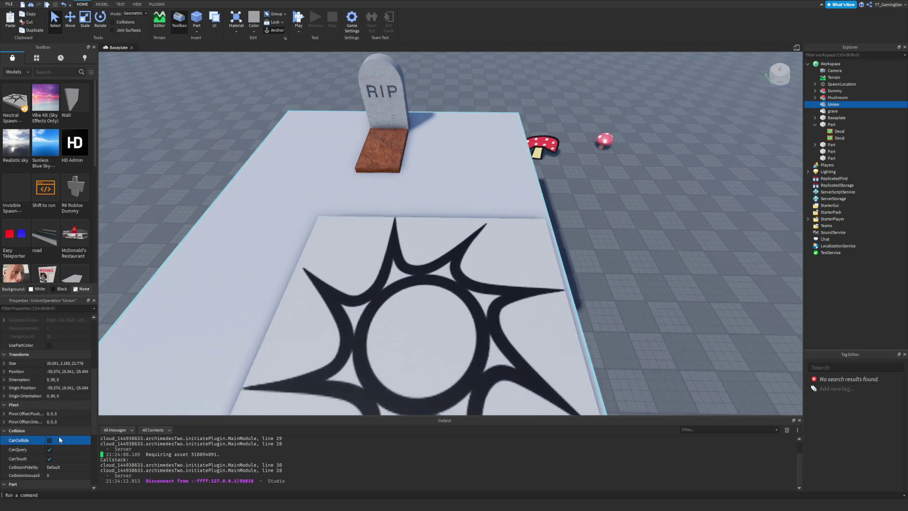
click(57, 439)
right_drag(241, 325, 303, 284)
key(a)
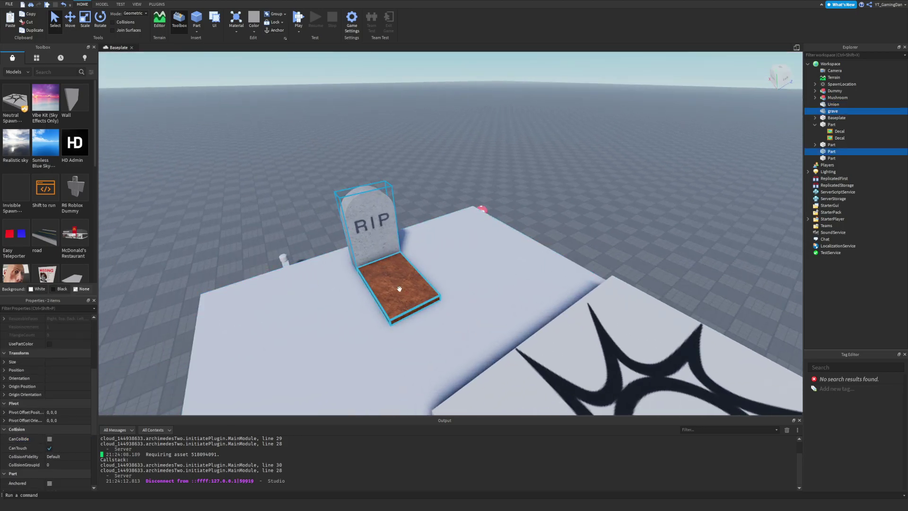
Step: Playtest walking across the platform to the grave, check the hole from below, and stop the test
click(298, 18)
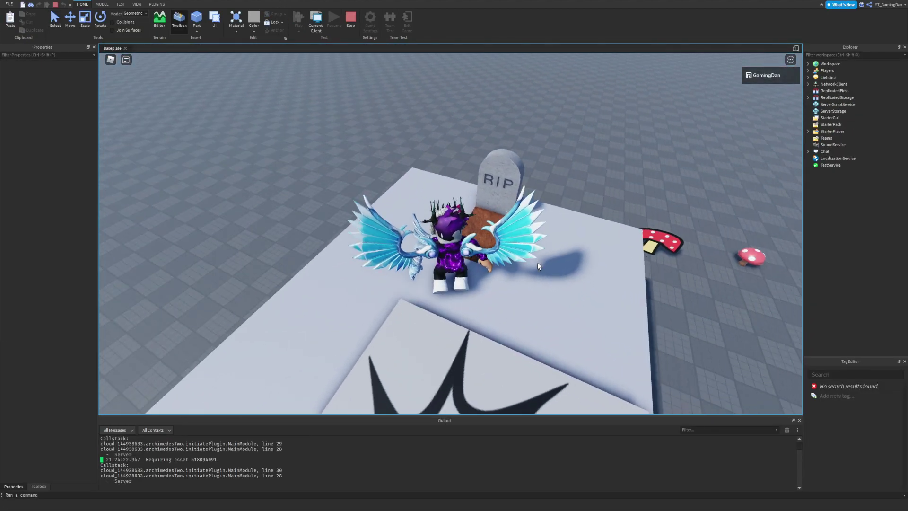
key(w)
right_drag(538, 263, 537, 263)
scroll(537, 262, down, 5)
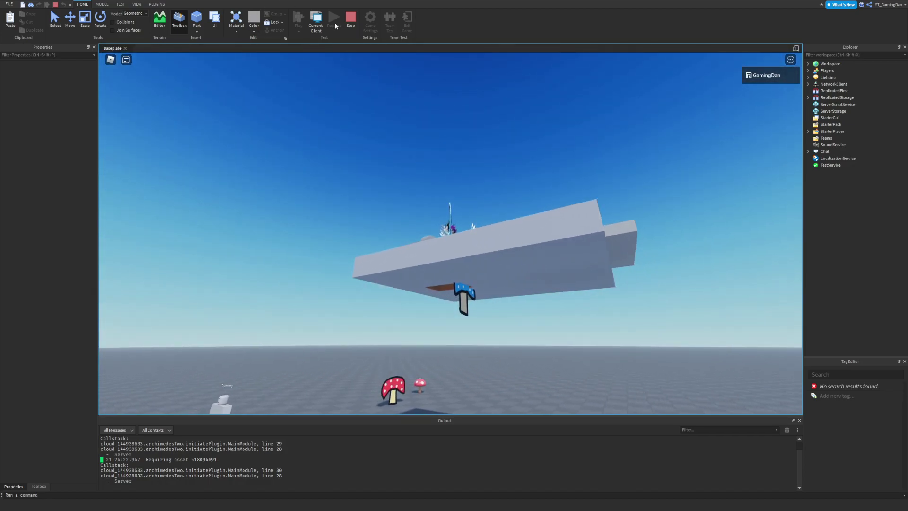
key(shift+F5)
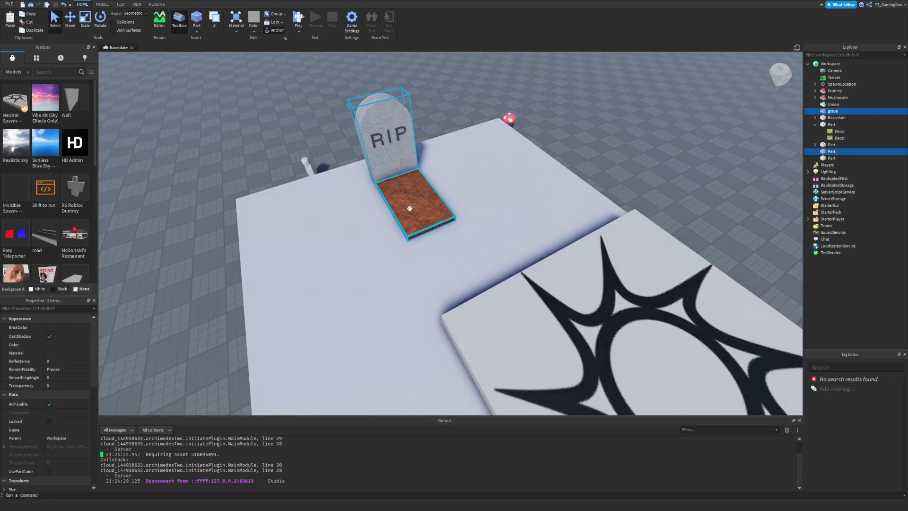
Step: Raise the dirt slab well above the hole to expose the opening
click(412, 198)
scroll(72, 463, down, 5)
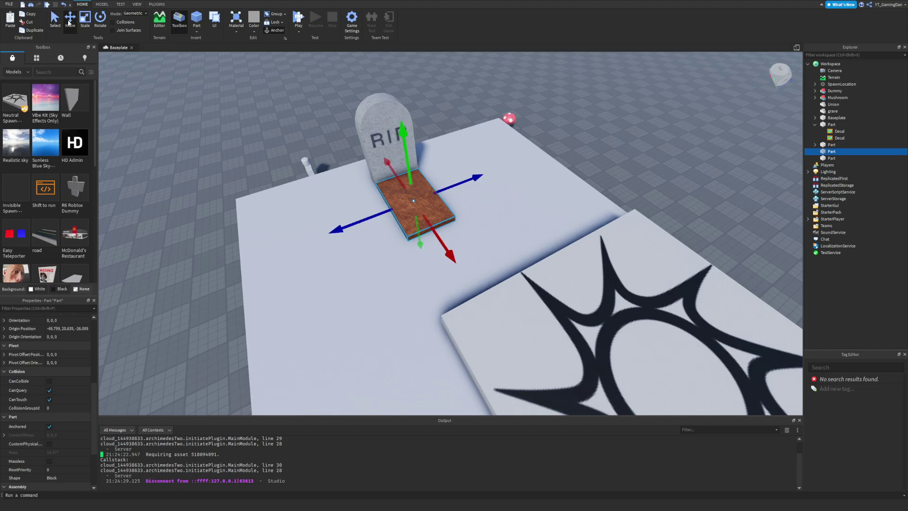
drag(407, 158, 399, 104)
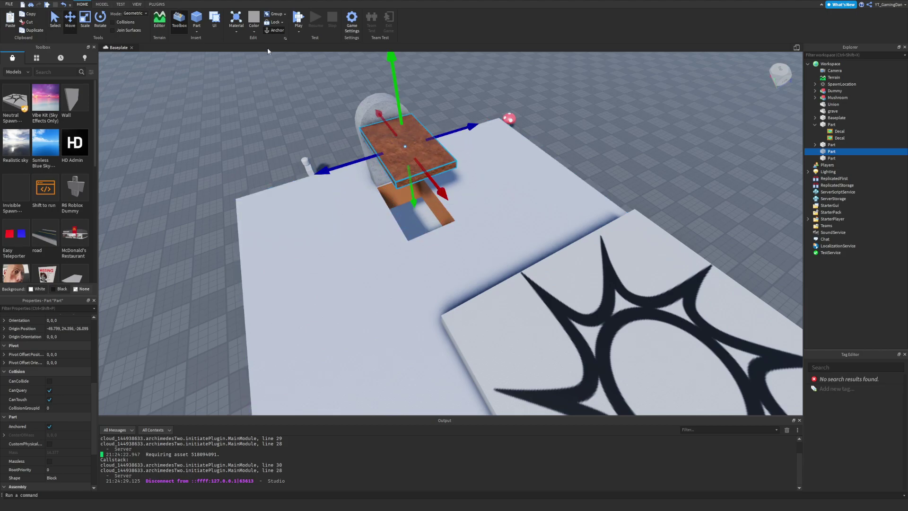
Step: Playtest jumping into the exposed hole under the raised dirt slab to check whether the character fits through, and stop the test
click(298, 20)
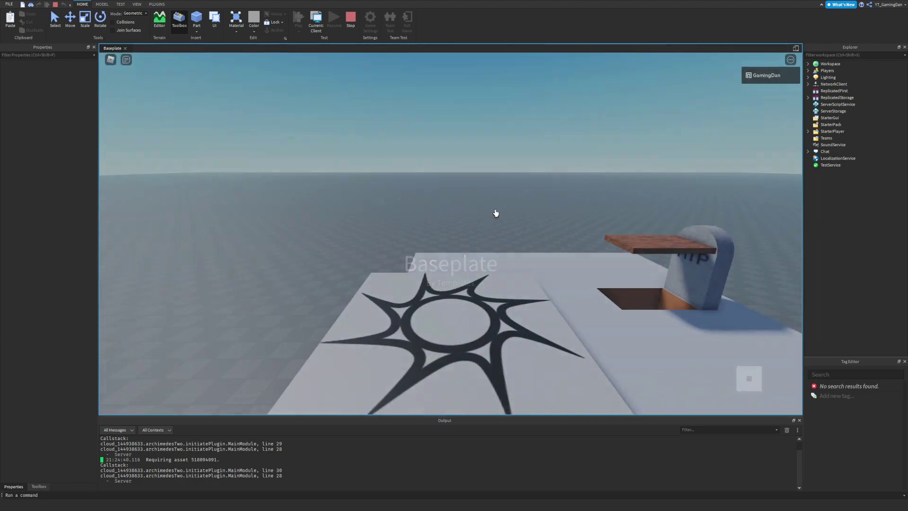
key(w)
key(space)
right_drag(562, 238, 569, 238)
scroll(569, 238, up, 6)
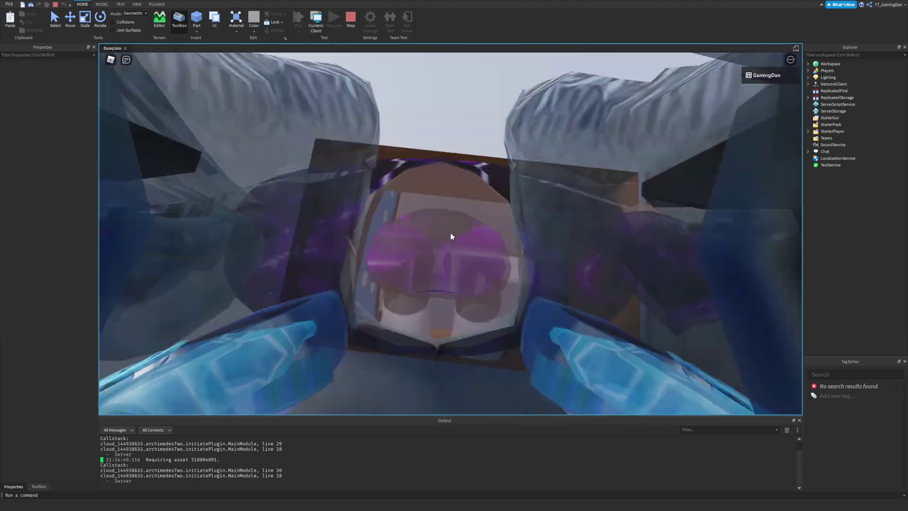
key(space)
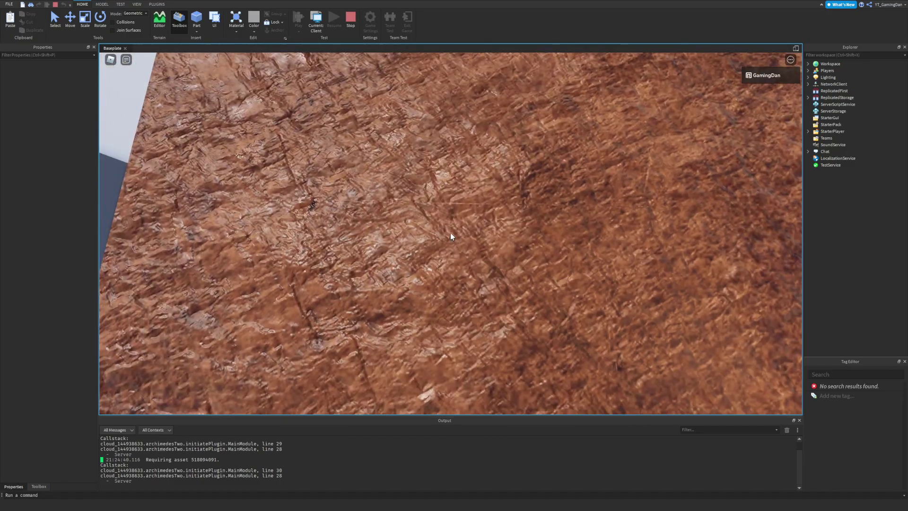
scroll(450, 232, down, 10)
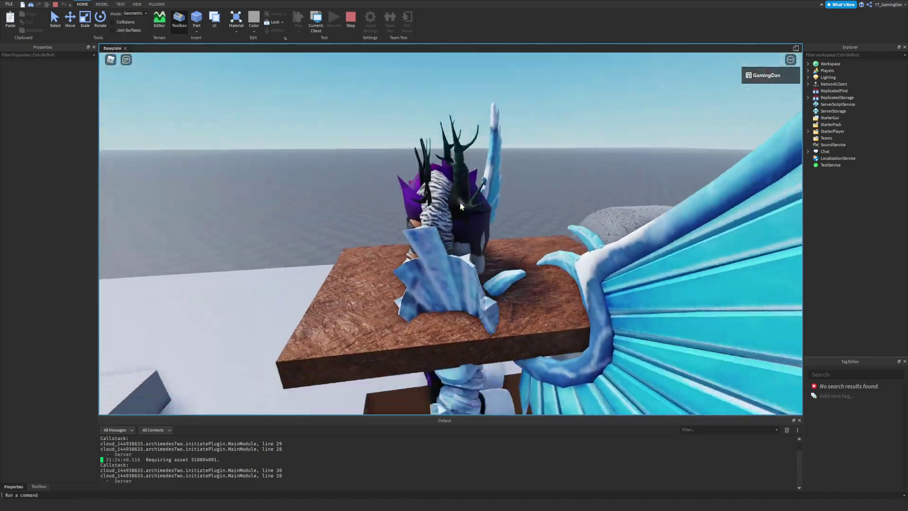
key(space)
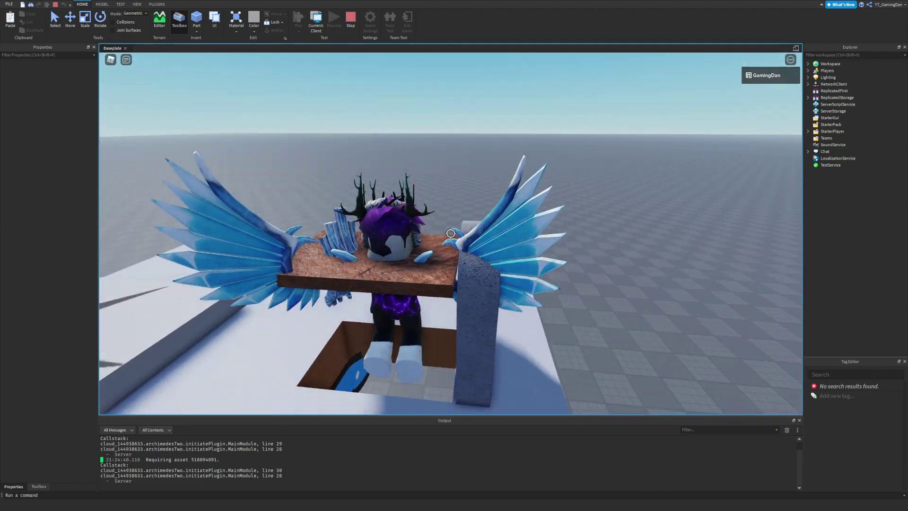
key(space)
key(s)
key(shift)
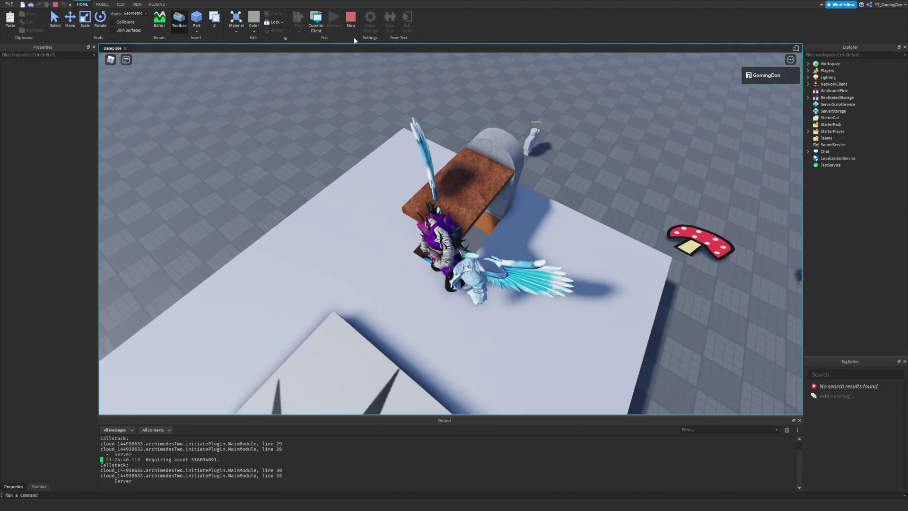
click(351, 25)
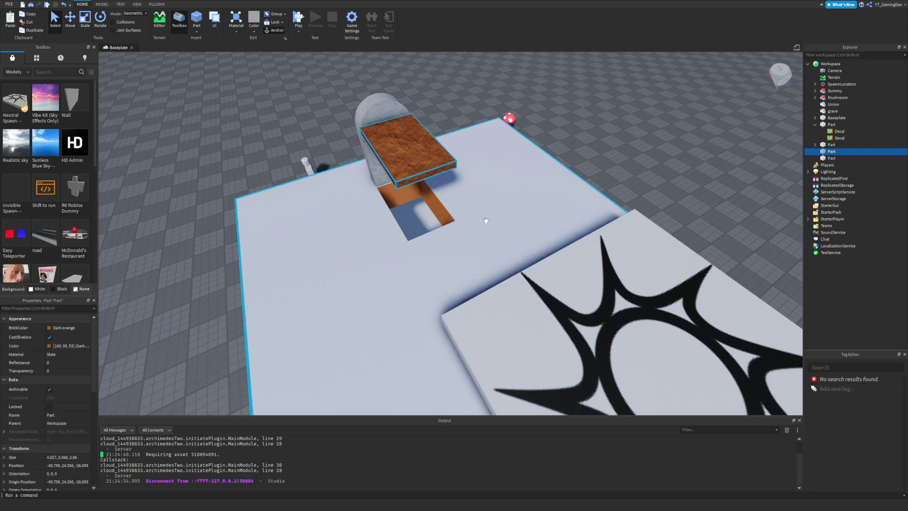
Step: Try to stretch the platform wider, and undo the resize and the dirt slab's lift
click(486, 219)
scroll(485, 218, down, 5)
click(82, 23)
right_click(80, 22)
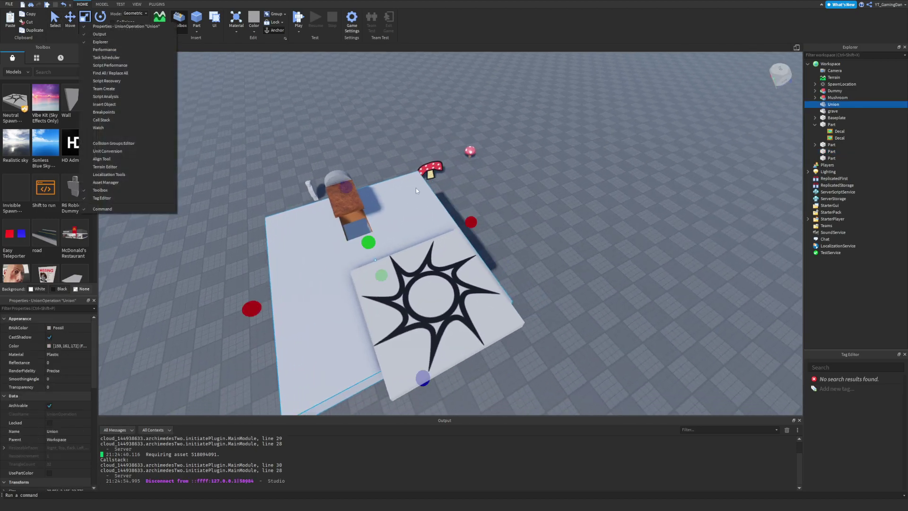
drag(472, 221, 511, 207)
key(ctrl+z)
key(ctrl+z)
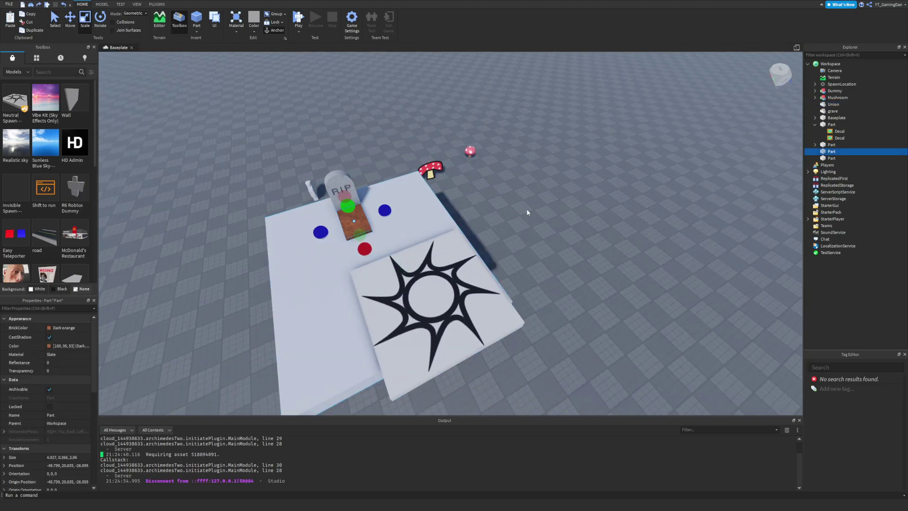
Step: Enlarge the platform together with its hole and shift it so an open gap remains around the dirt slab
key(ctrl+z)
key(ctrl+z)
key(ctrl+z)
key(ctrl+z)
key(ctrl+z)
key(ctrl+z)
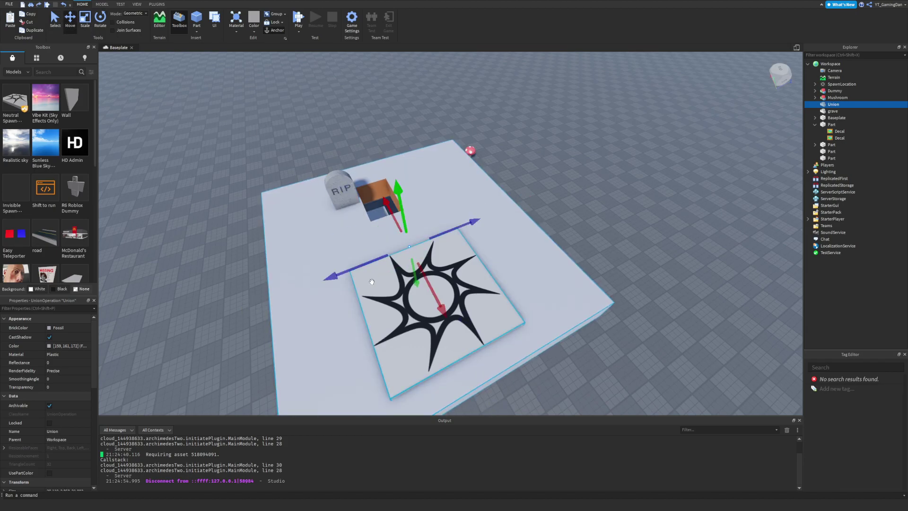
drag(357, 267, 318, 282)
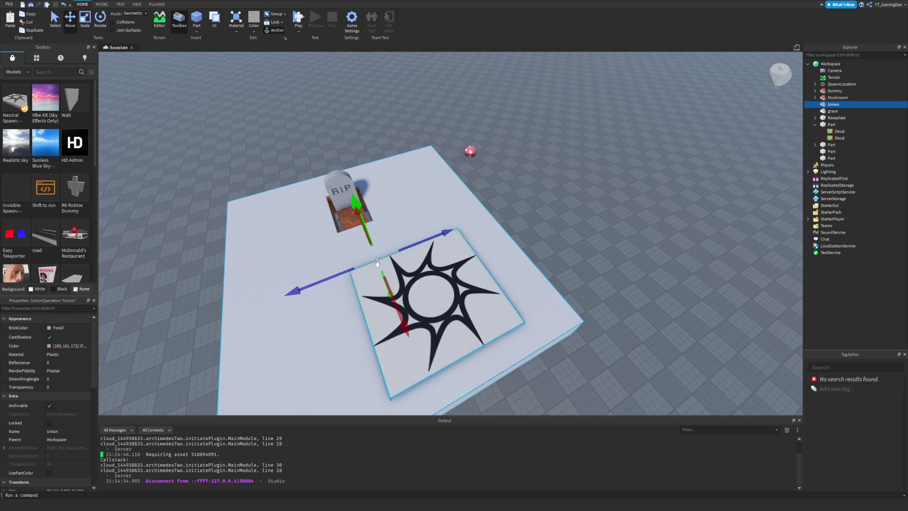
right_drag(378, 264, 379, 263)
mouse_move(474, 210)
mouse_down()
mouse_move(476, 235)
mouse_move(475, 222)
mouse_up()
right_drag(514, 229, 512, 229)
drag(477, 229, 435, 213)
click(567, 185)
key(w)
right_drag(482, 115, 482, 115)
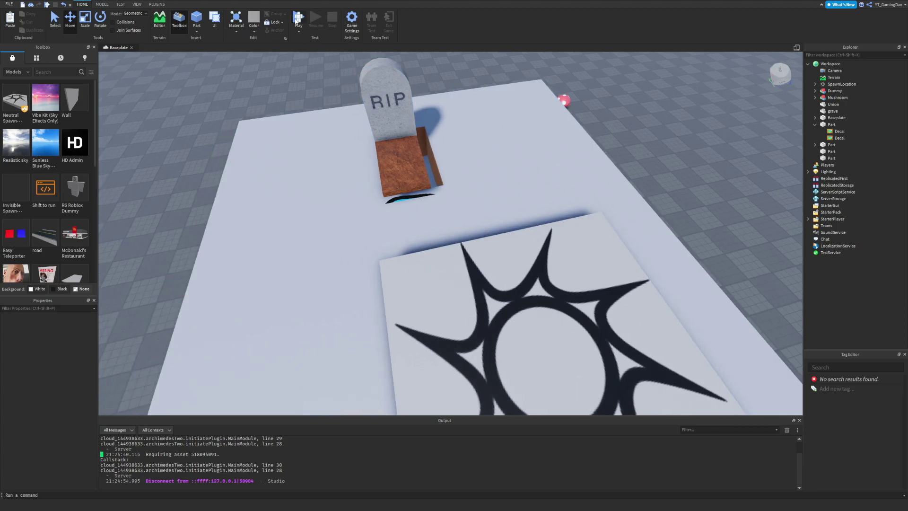
Step: Playtest dropping through the gap beside the gravestone's dirt slab onto the landing slab below, and stop the test
click(297, 20)
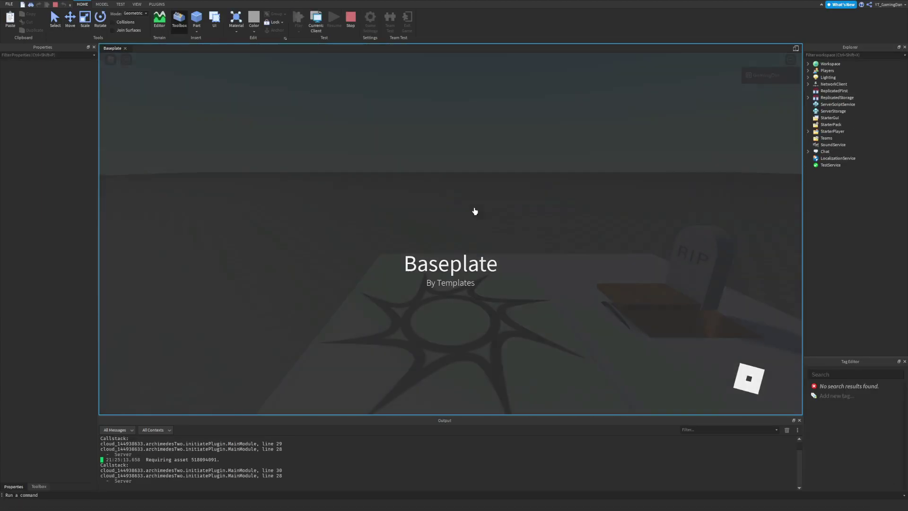
key(w)
right_drag(551, 252, 549, 250)
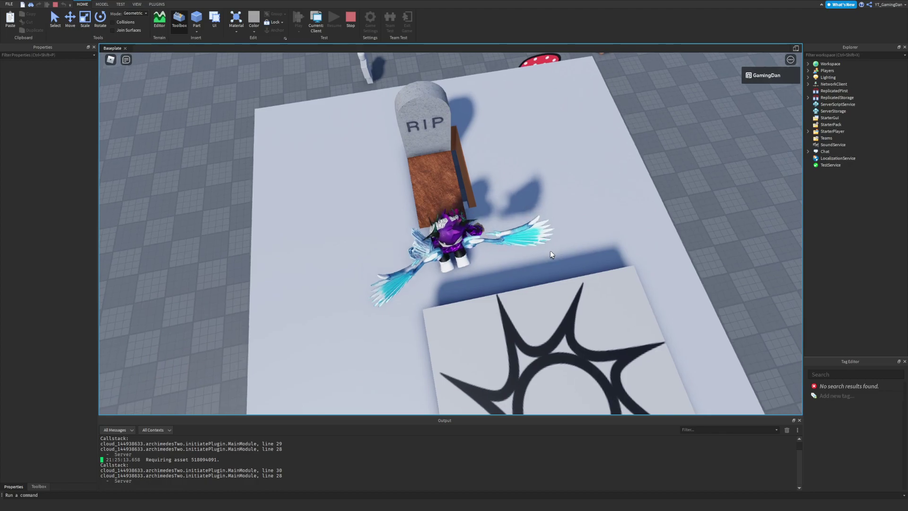
scroll(498, 187, up, 4)
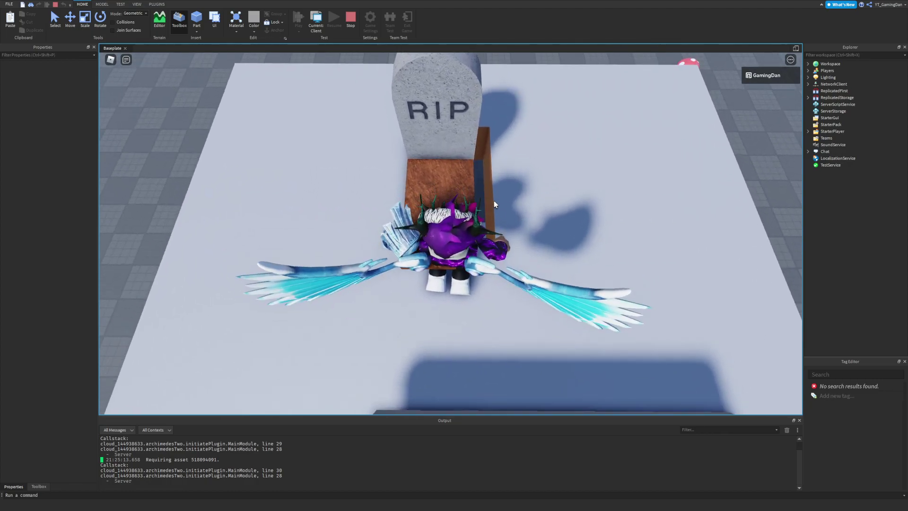
right_drag(493, 201, 494, 201)
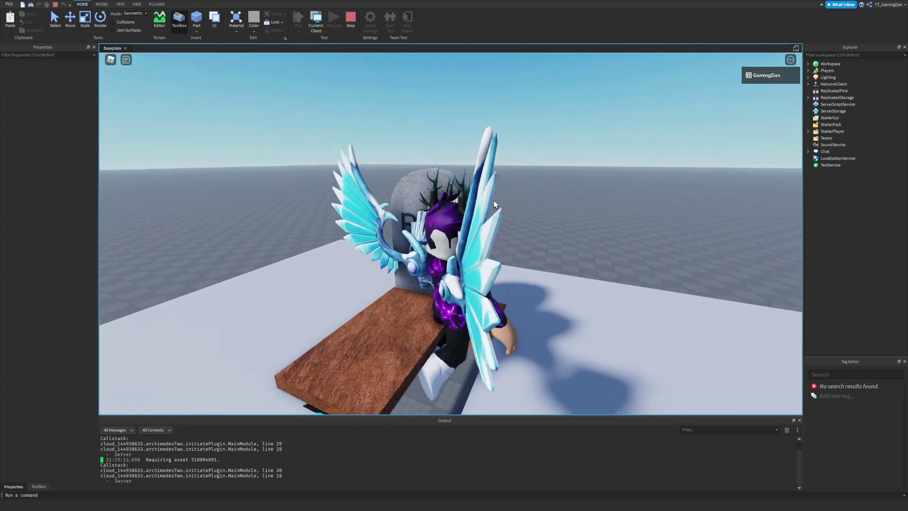
key(shift)
key(w)
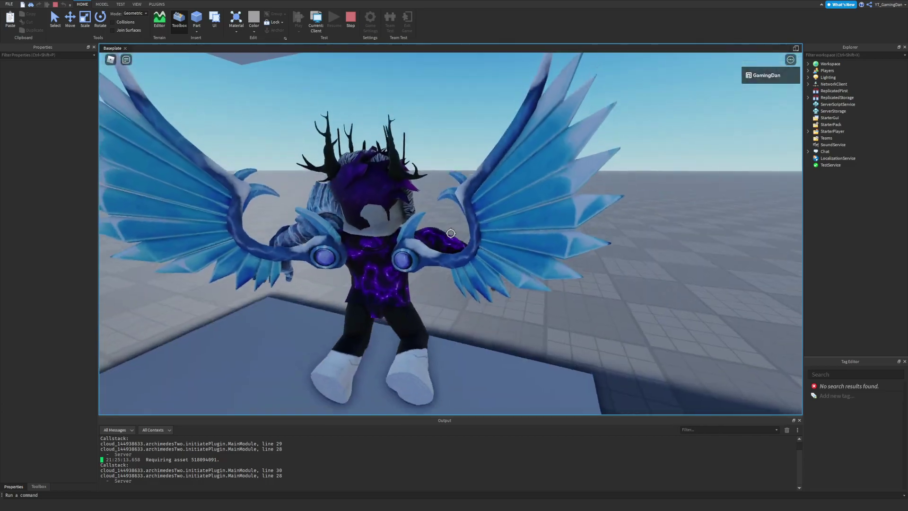
scroll(450, 233, down, 6)
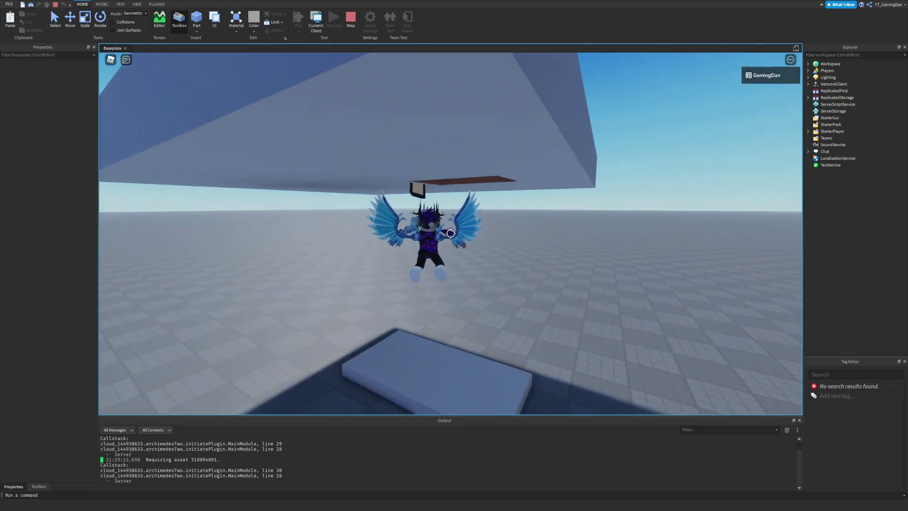
right_drag(451, 233, 453, 238)
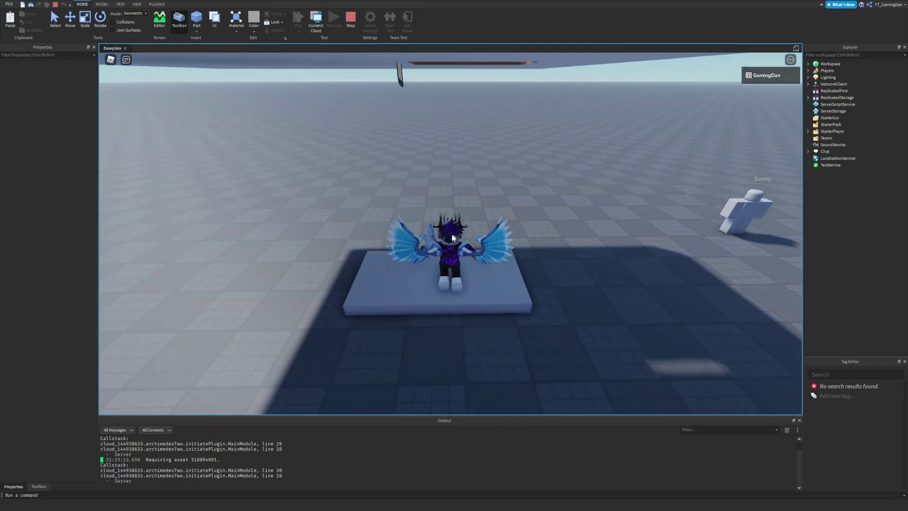
click(350, 19)
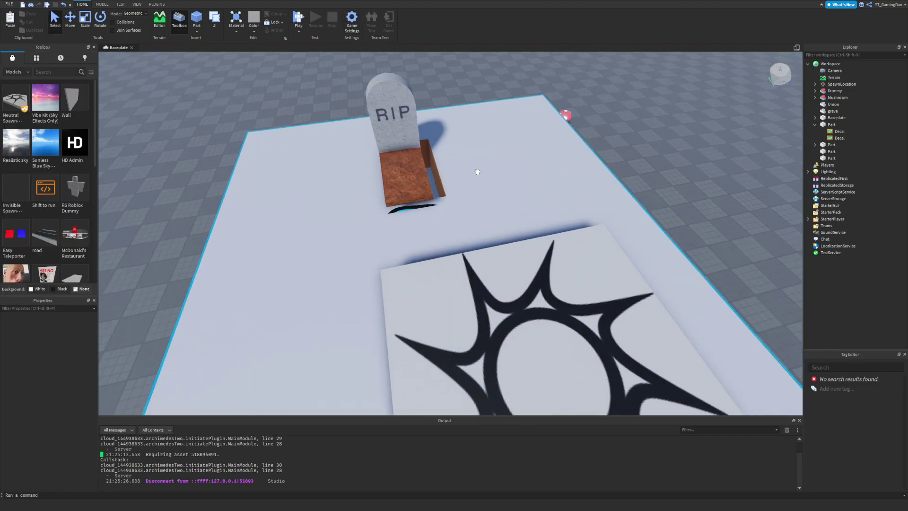
Step: Examine the gravestone platform and the mushroom props from several distances and angles
scroll(489, 232, down, 4)
key(w)
mouse_move(481, 248)
right_down()
mouse_move(322, 185)
mouse_move(494, 243)
right_up()
key(s)
key(w)
key(d)
key(a)
key(s)
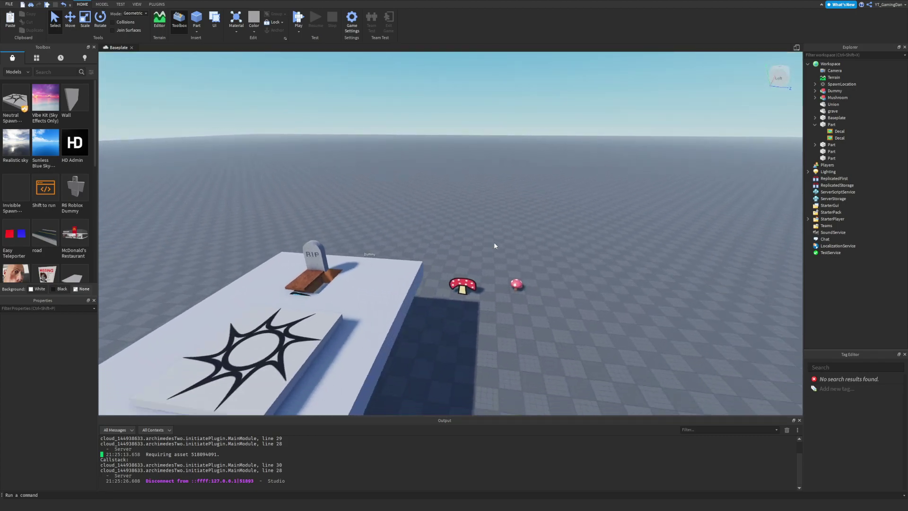
key(d)
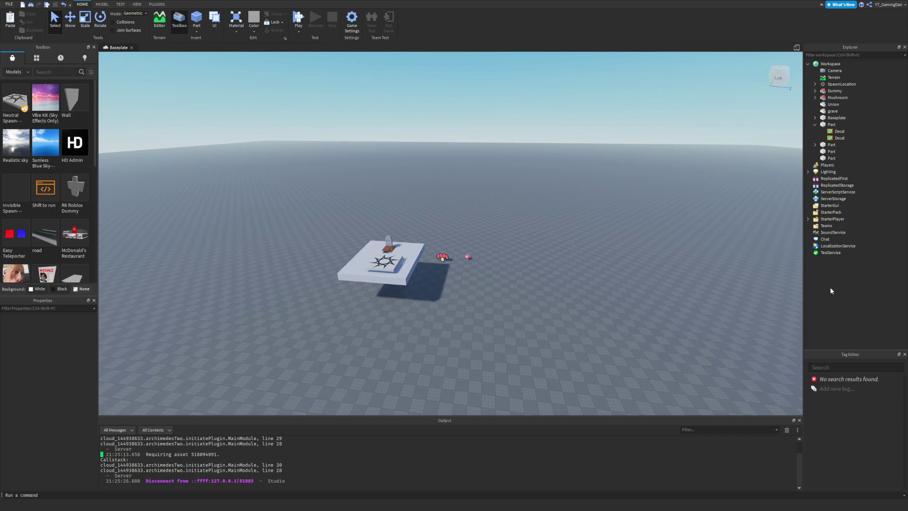
key(w)
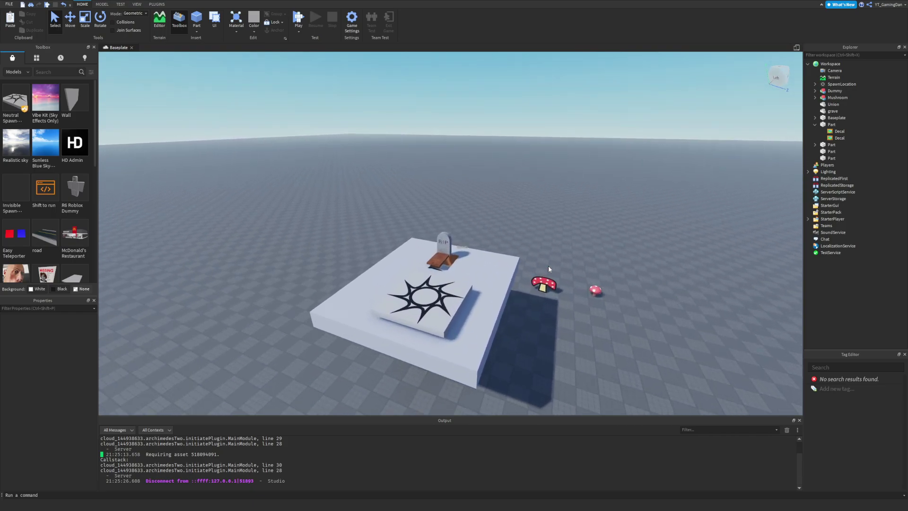
key(a)
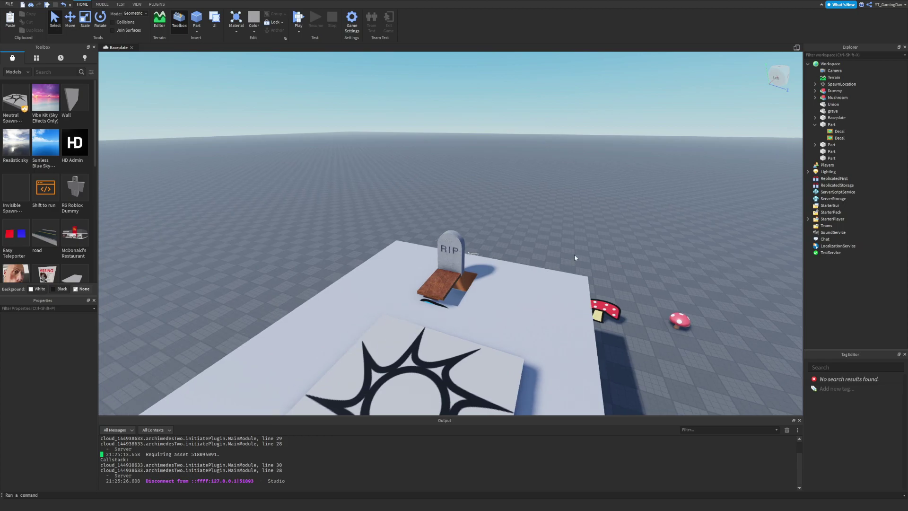
key(d)
right_drag(543, 246, 543, 246)
key(w)
key(s)
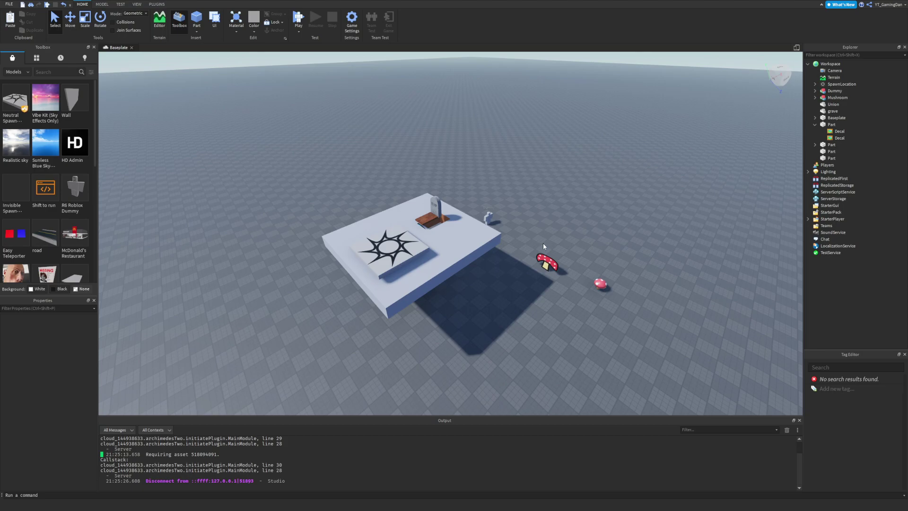
right_drag(580, 216, 580, 216)
key(d)
key(w)
key(s)
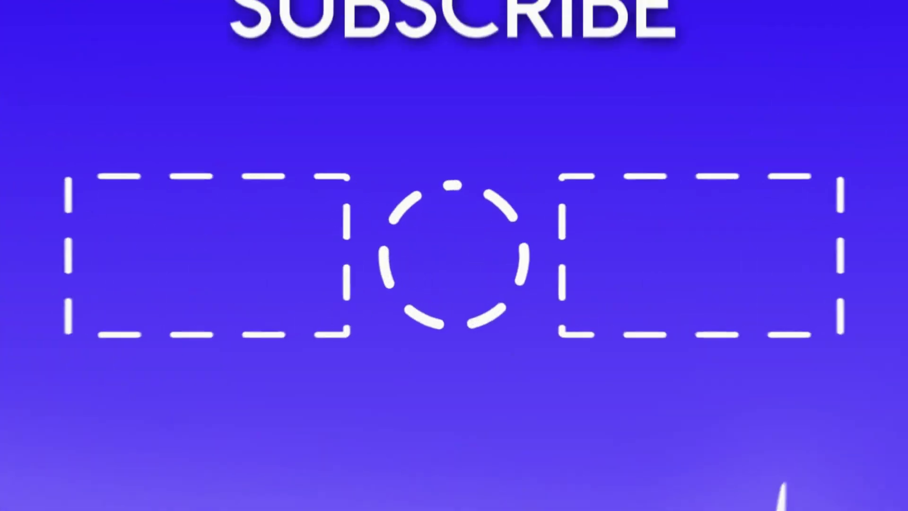